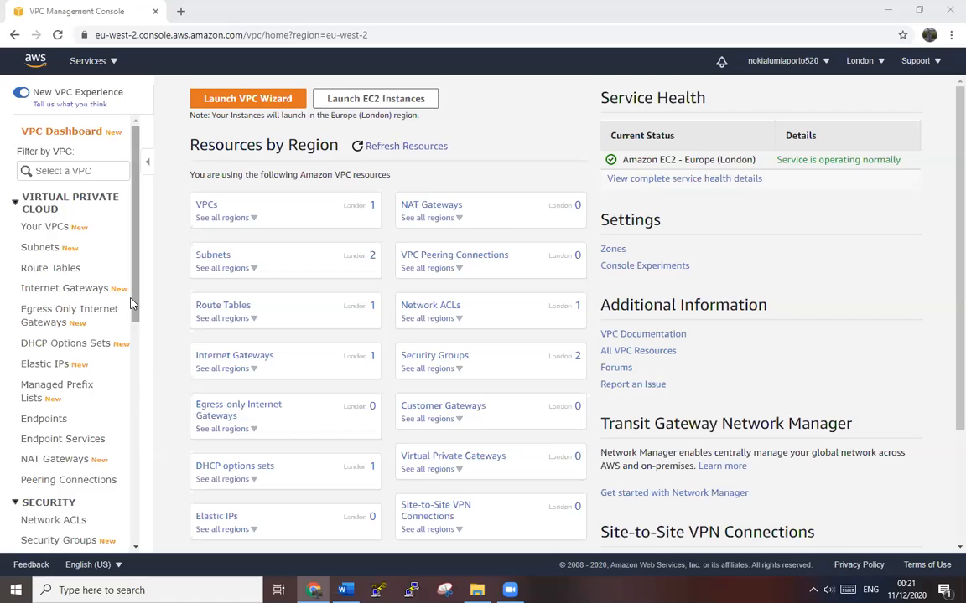
pyautogui.moveTo(132, 303); pyautogui.dragTo(113, 550)
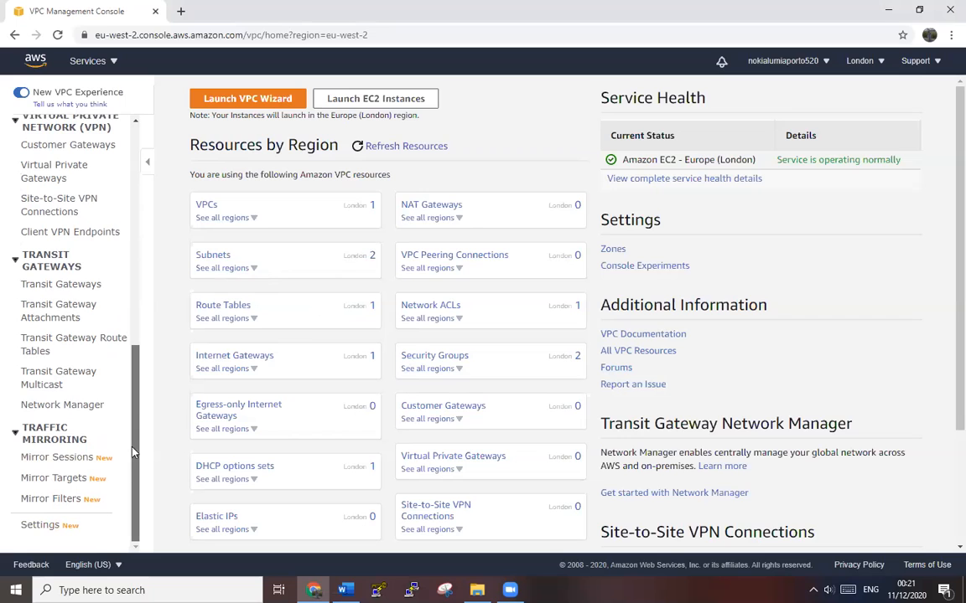
pyautogui.scroll(1, 136, 461)
pyautogui.moveTo(139, 464); pyautogui.dragTo(155, 209)
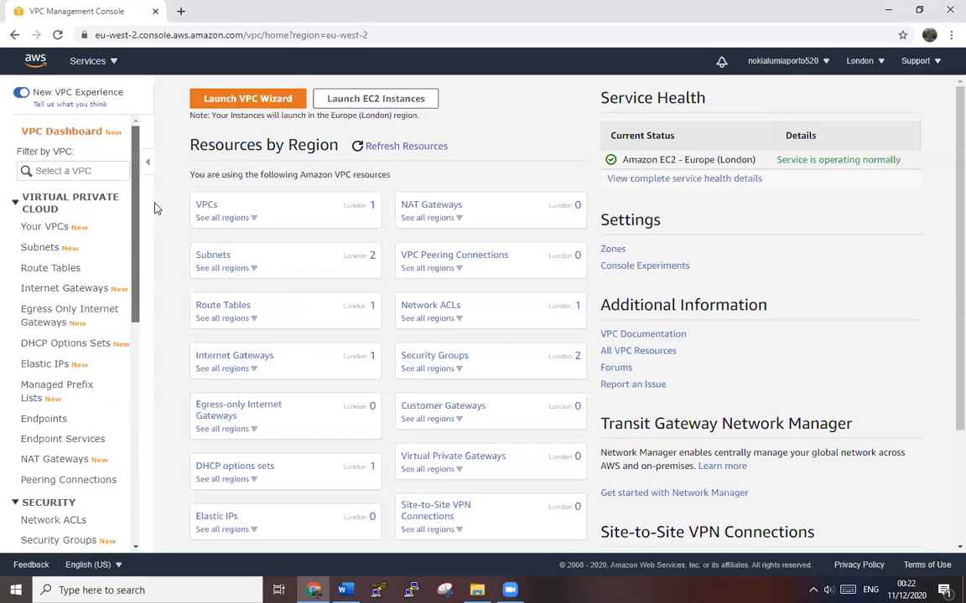
# Step: Switch to the EC2 service and open its Launch Configurations page
pyautogui.click(84, 62)
pyautogui.click(60, 216)
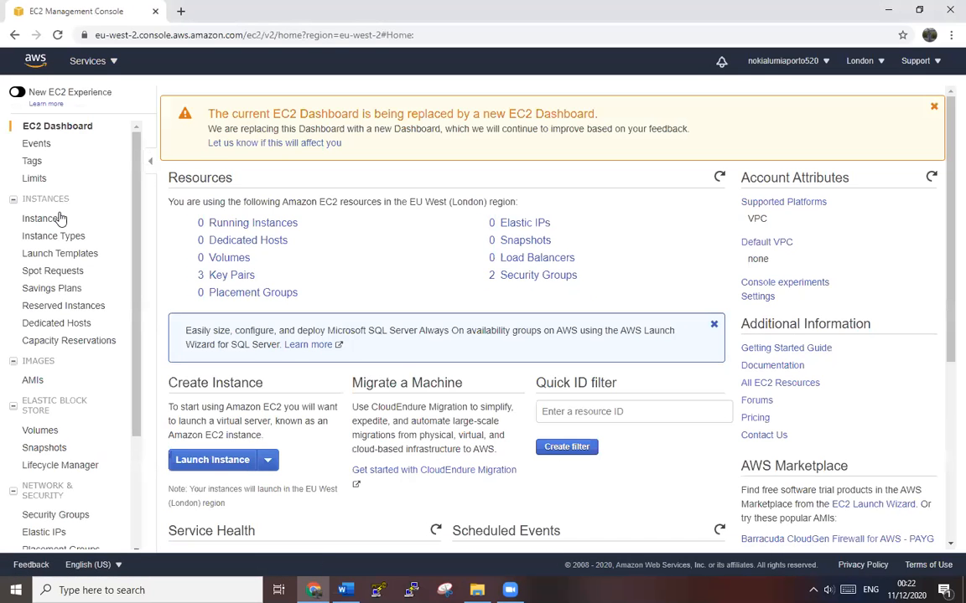
pyautogui.scroll(-2, 59, 218)
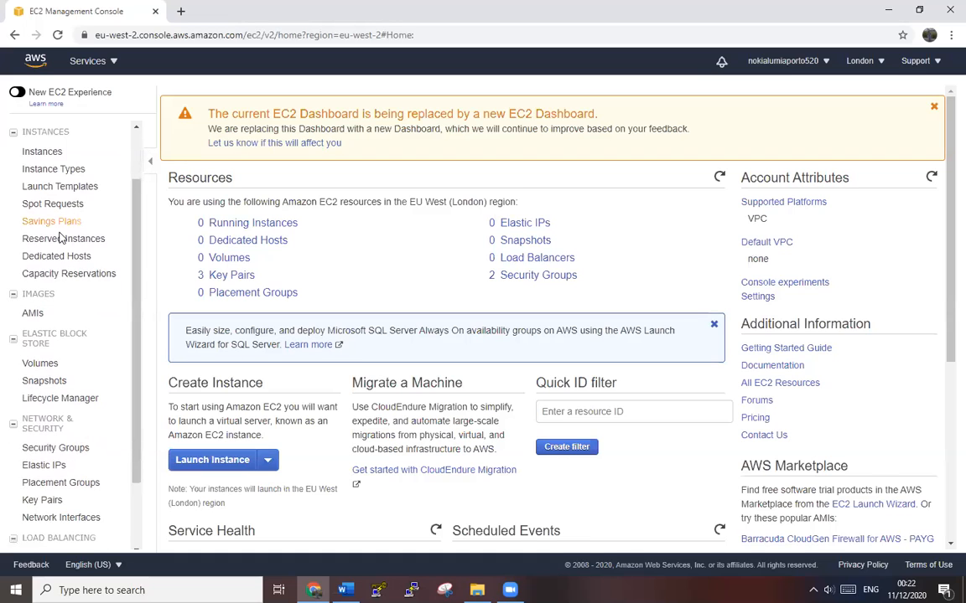
pyautogui.scroll(-3, 59, 223)
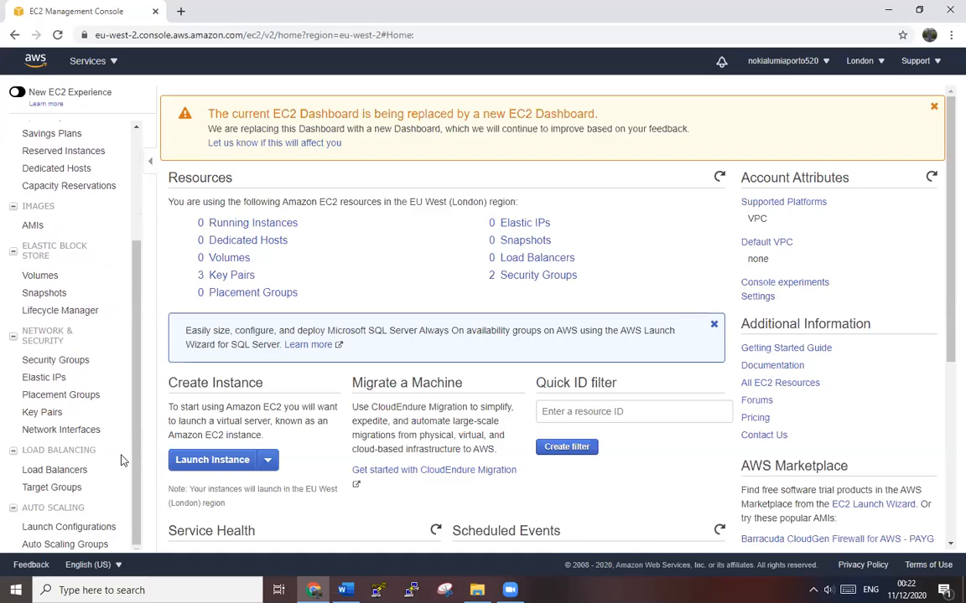
pyautogui.click(79, 530)
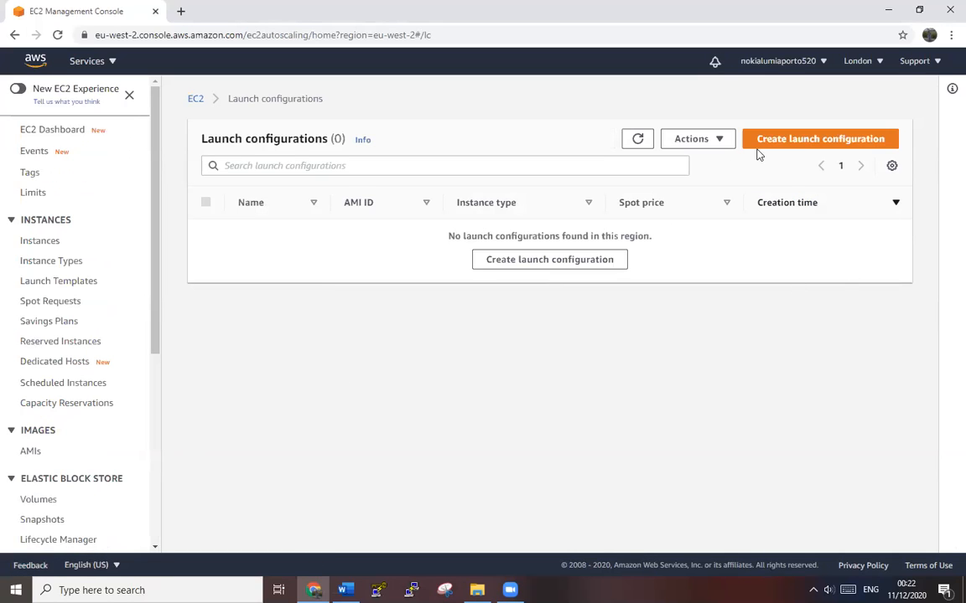
# Step: Open a new launch configuration form and examine its AMI, instance type, storage and security group settings
pyautogui.click(808, 144)
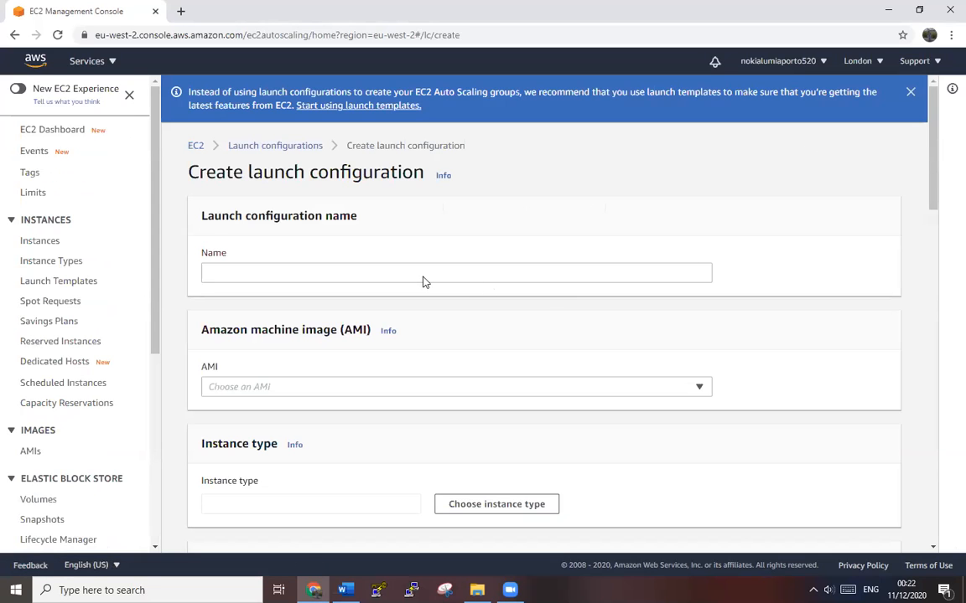
pyautogui.scroll(-1, 482, 388)
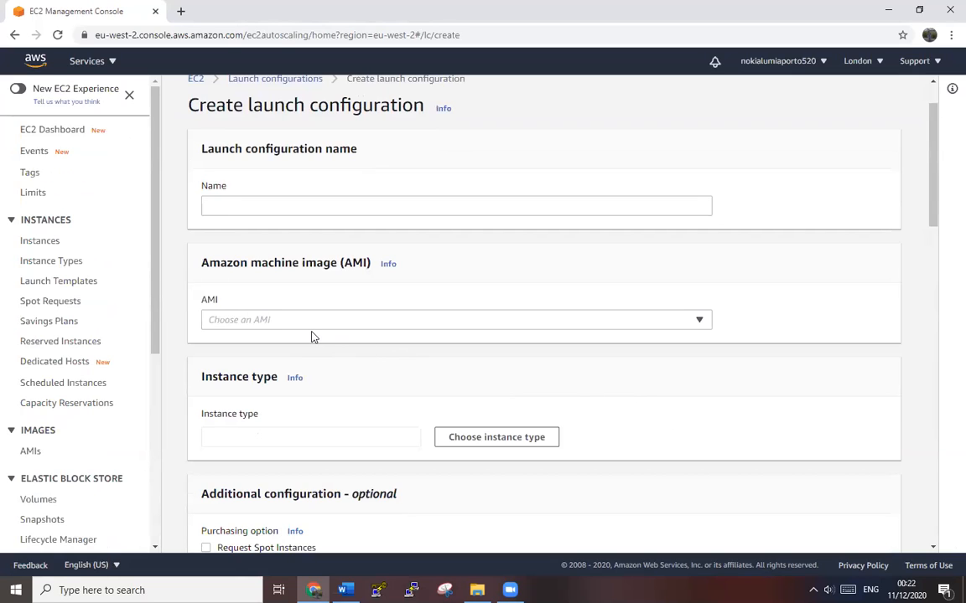
pyautogui.scroll(-4, 312, 336)
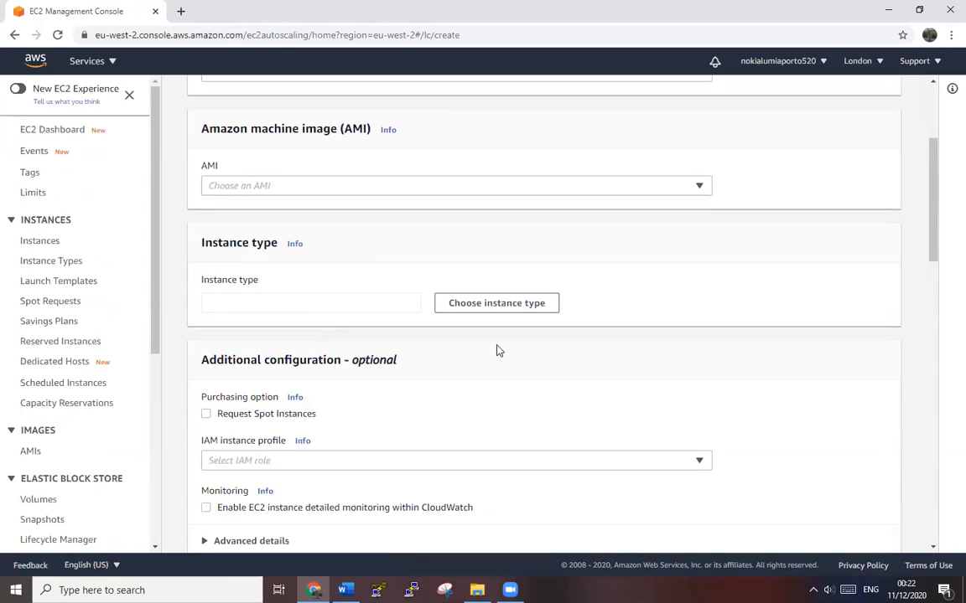
pyautogui.scroll(-9, 499, 349)
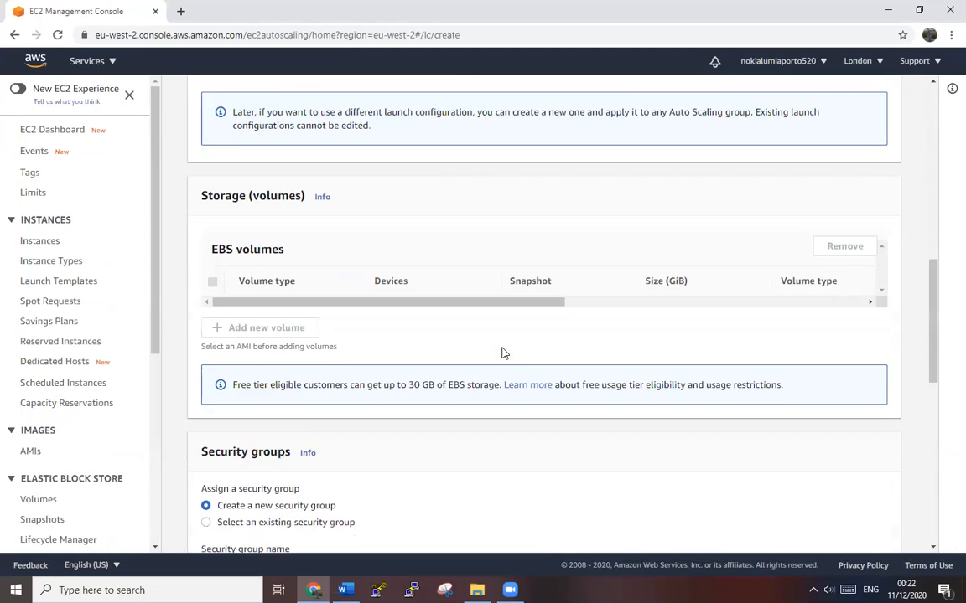
pyautogui.scroll(-5, 112, 445)
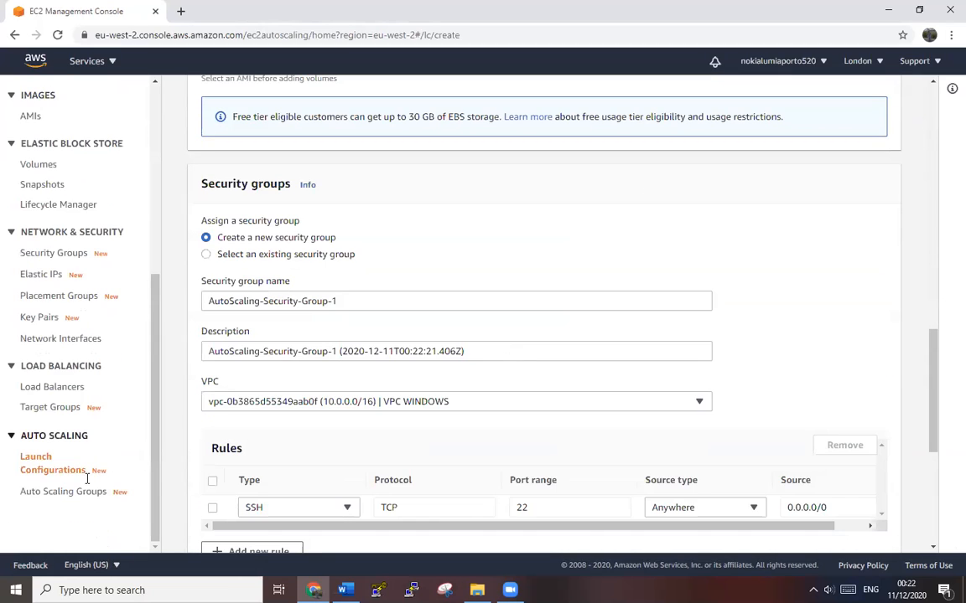
# Step: Start creating an Auto Scaling group and name it Windowsautoscallinggroup
pyautogui.click(63, 492)
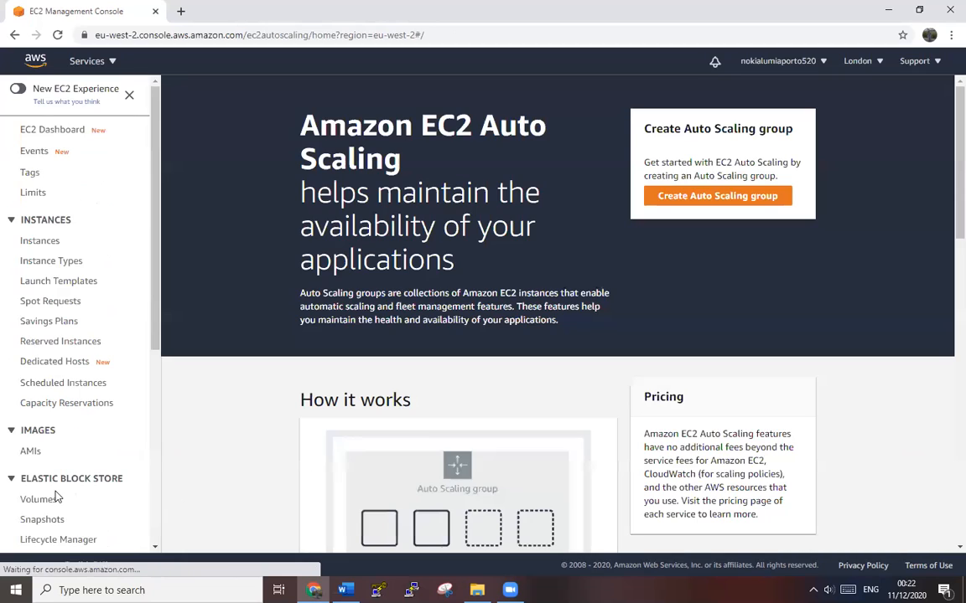
pyautogui.click(705, 198)
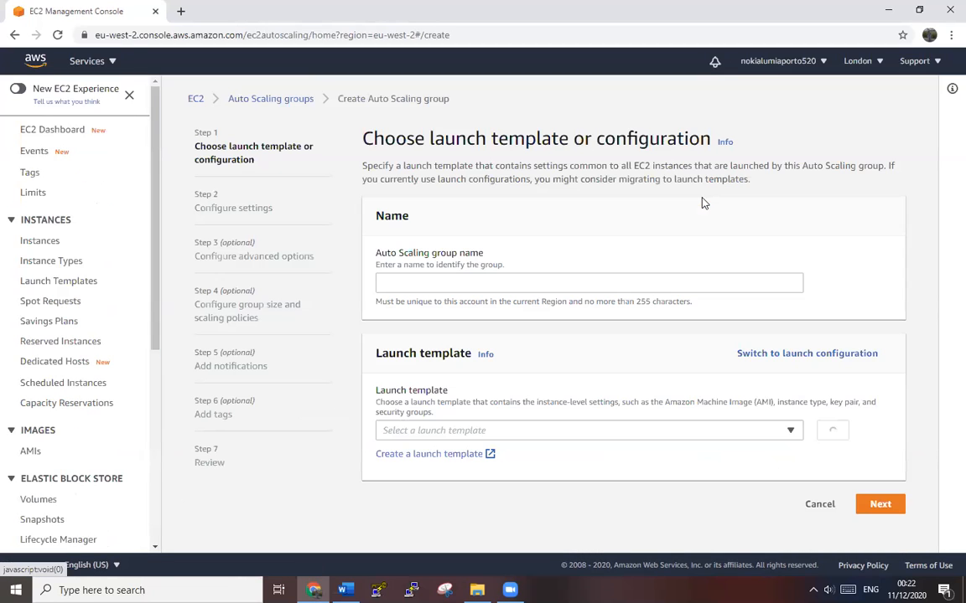
pyautogui.click(675, 291)
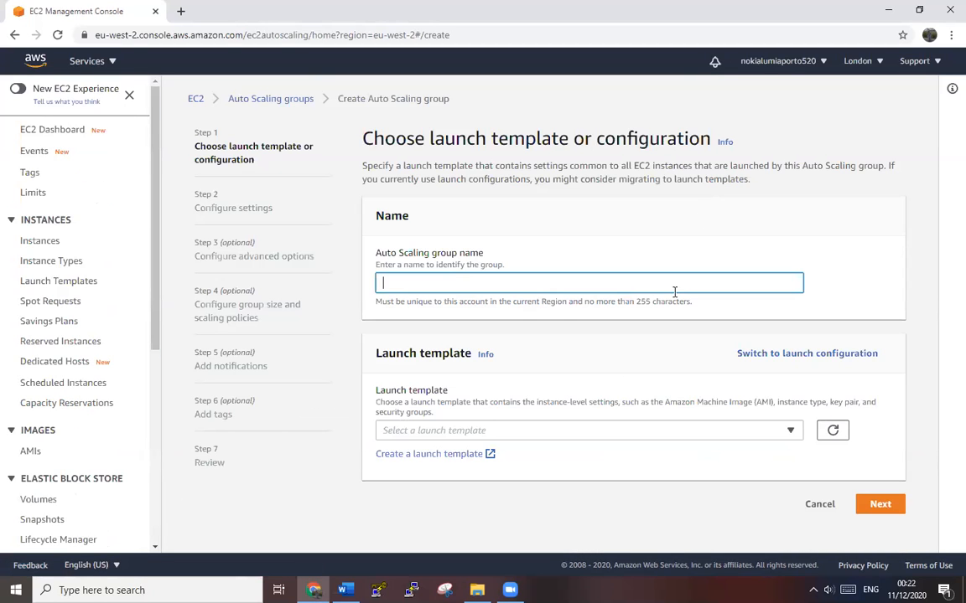
pyautogui.write('Windowsautoscallinggroup')
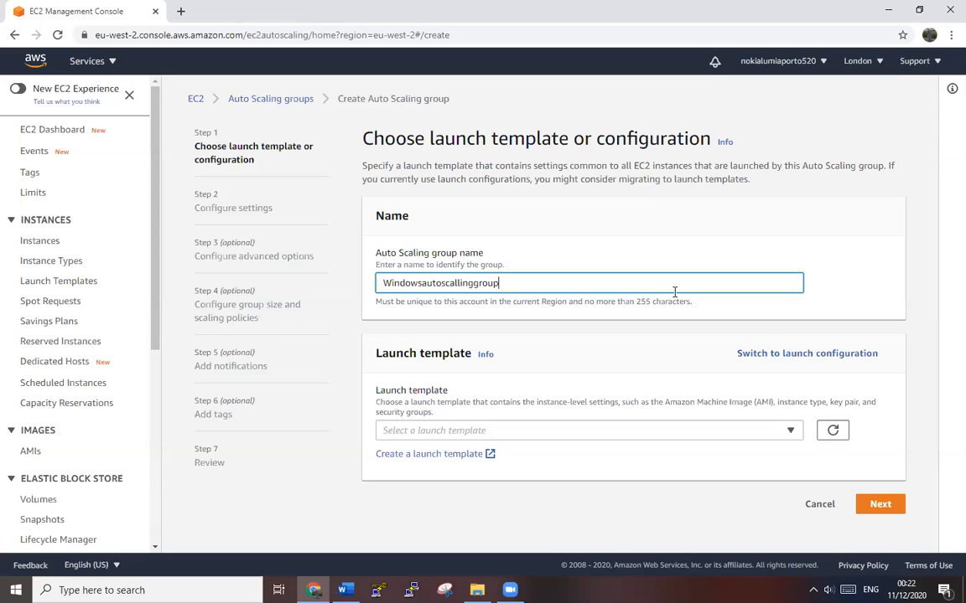
# Step: Start creating a new launch template for the Auto Scaling group and name it windowslaunchtemplate
pyautogui.click(788, 431)
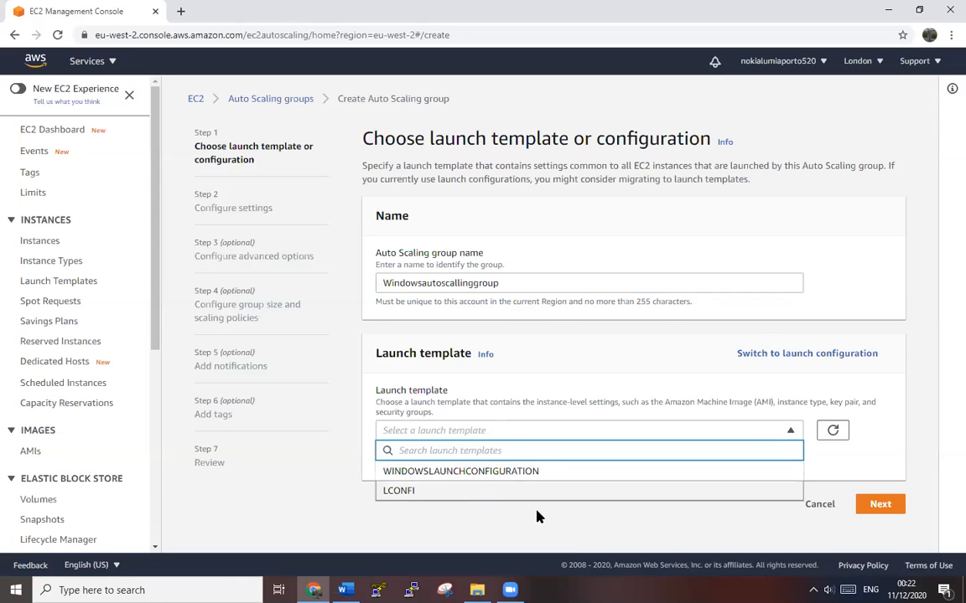
pyautogui.click(549, 329)
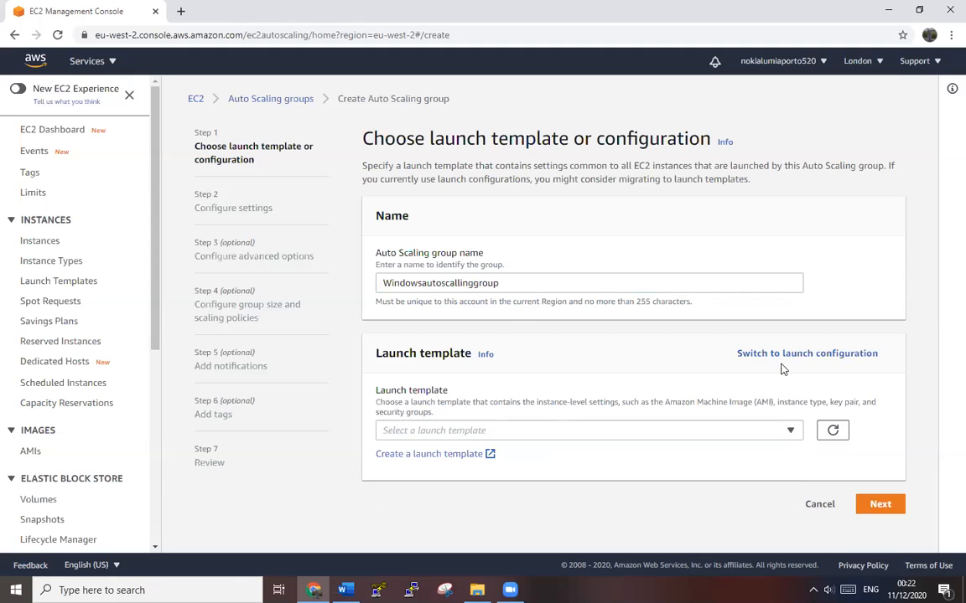
pyautogui.click(447, 455)
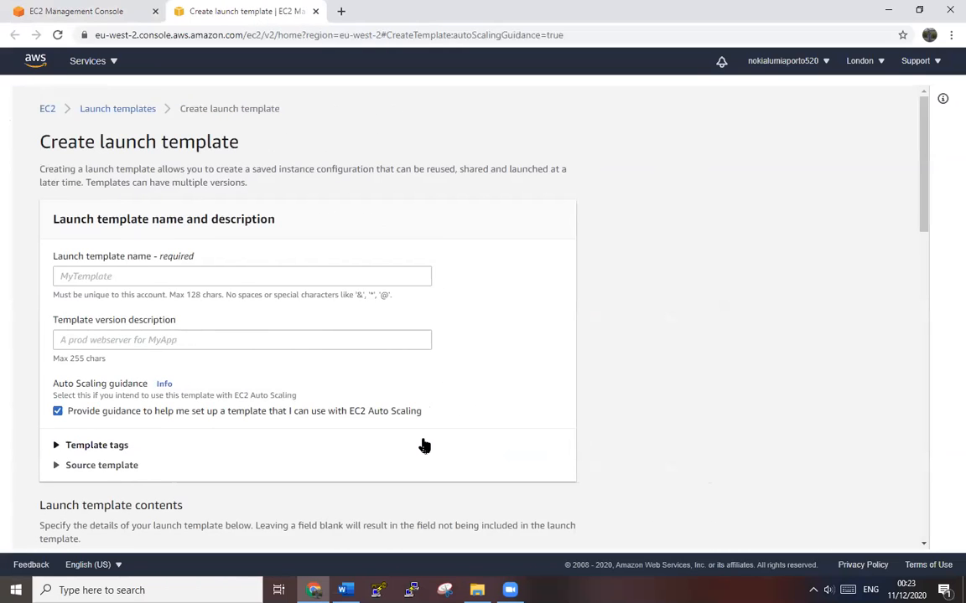
pyautogui.click(124, 277)
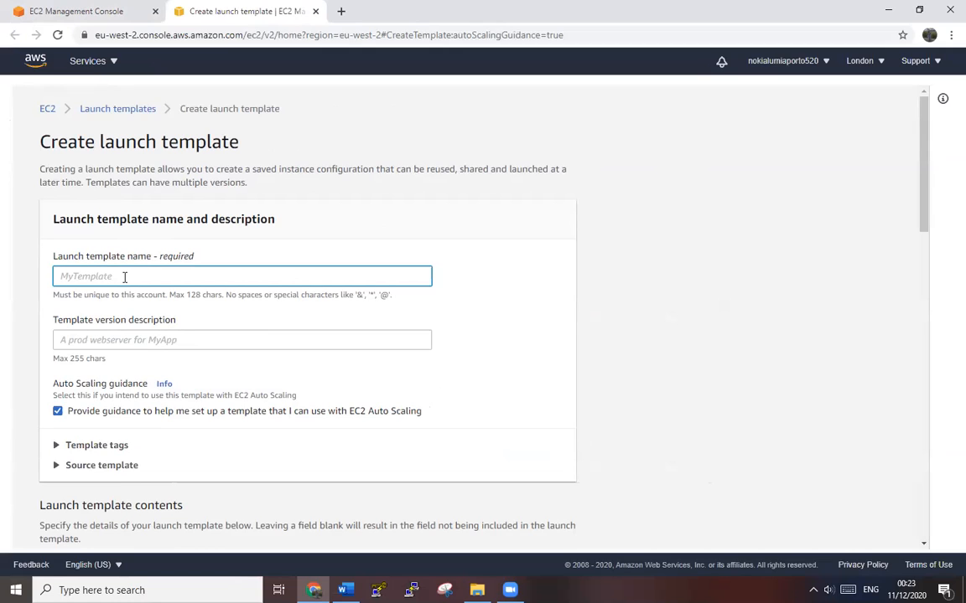
pyautogui.write('windowslaunchtemplate')
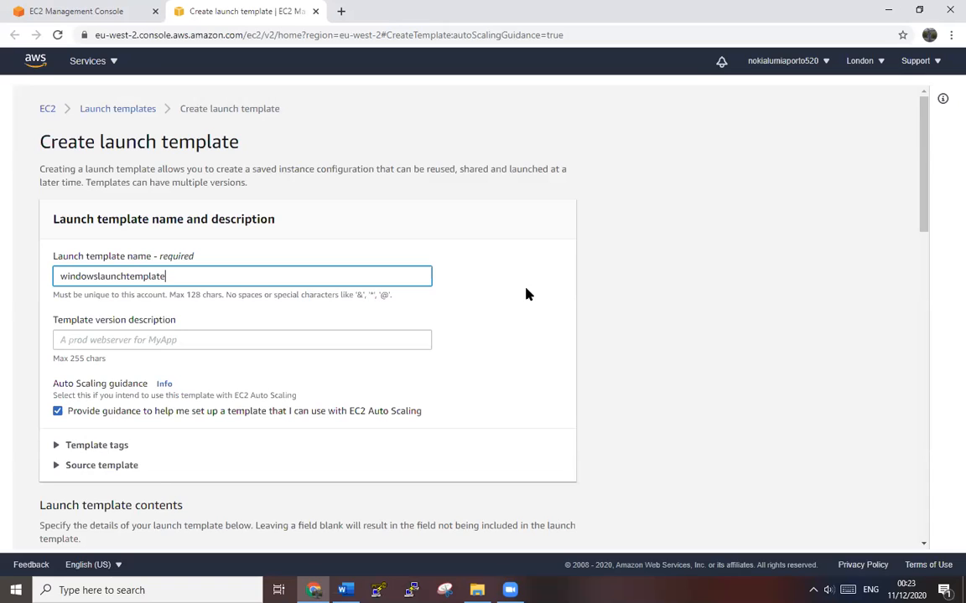
# Step: Enter windowsLaunchconfiguration as the template version description
pyautogui.click(378, 337)
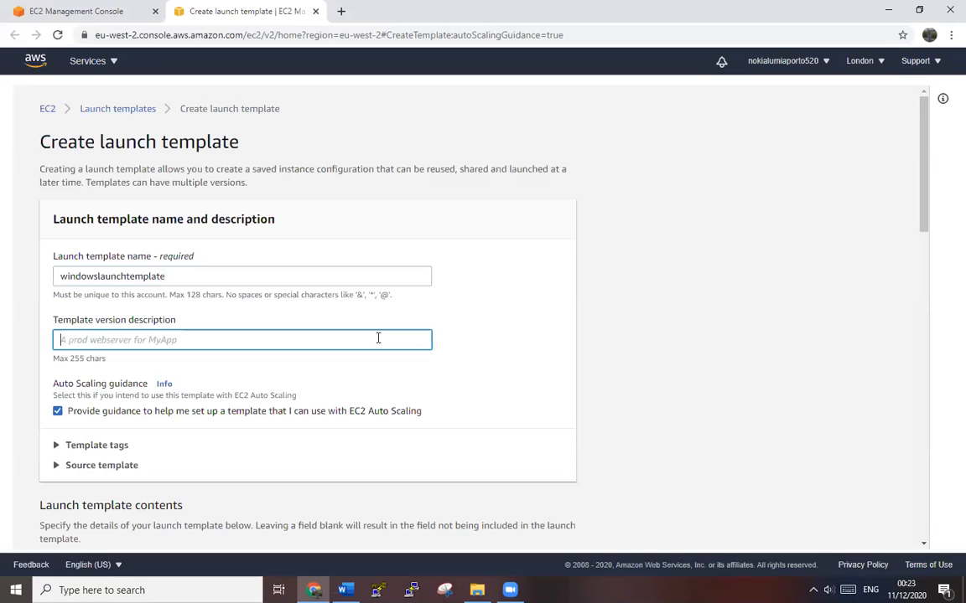
pyautogui.write('windows')
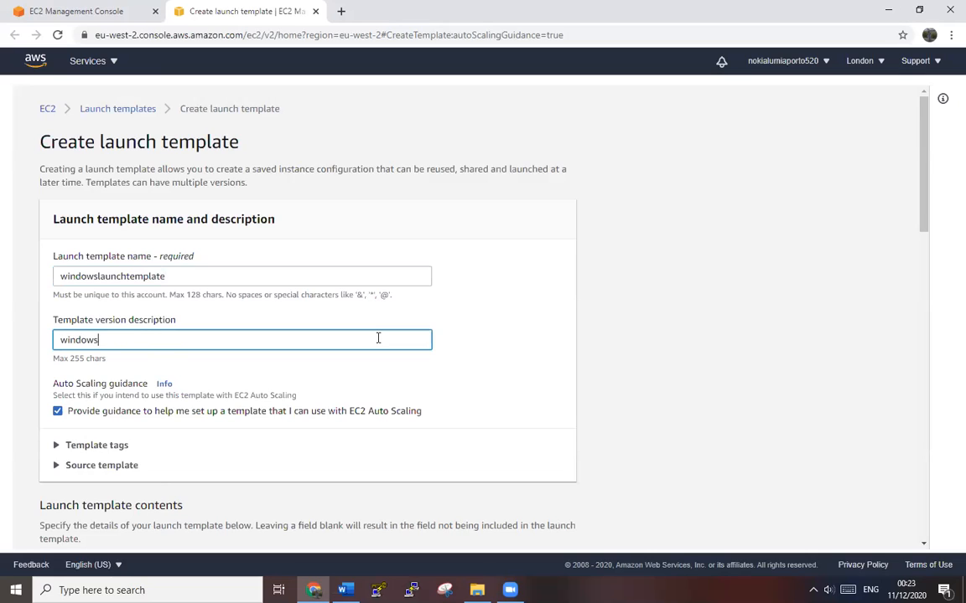
pyautogui.write('Launchconfiguration')
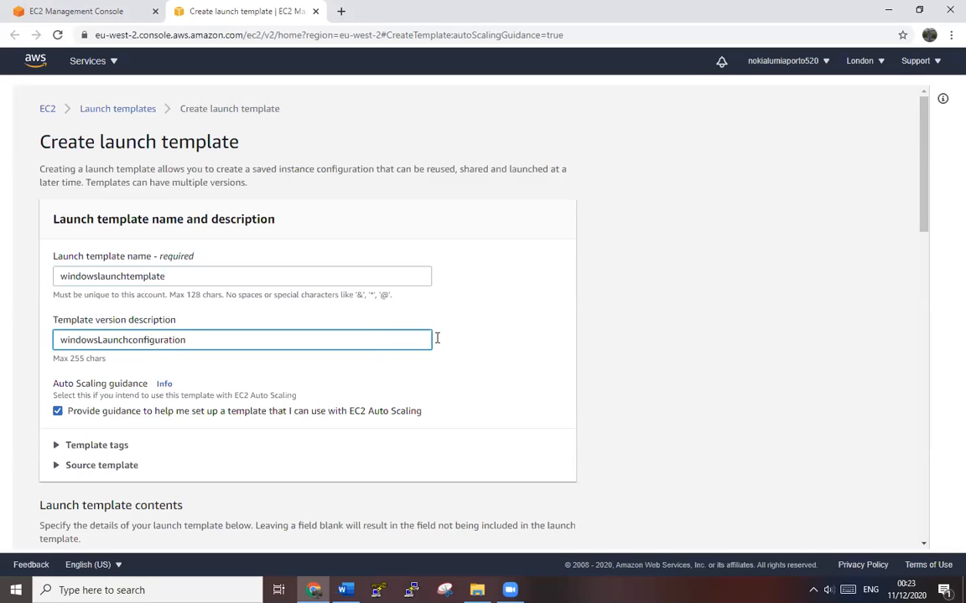
pyautogui.click(703, 383)
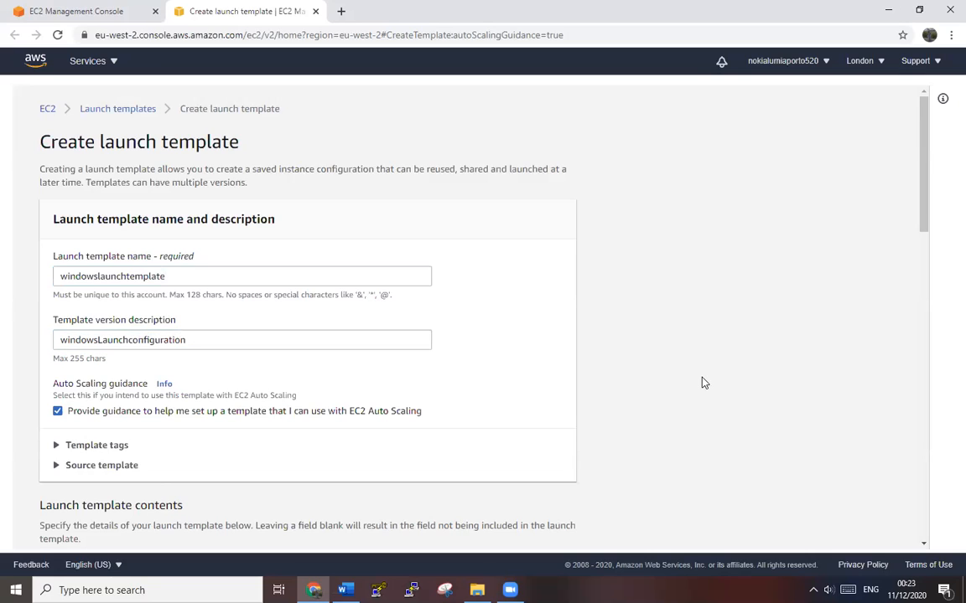
# Step: Choose Microsoft Windows Server 2019 Base as the launch template's AMI
pyautogui.scroll(-2, 702, 381)
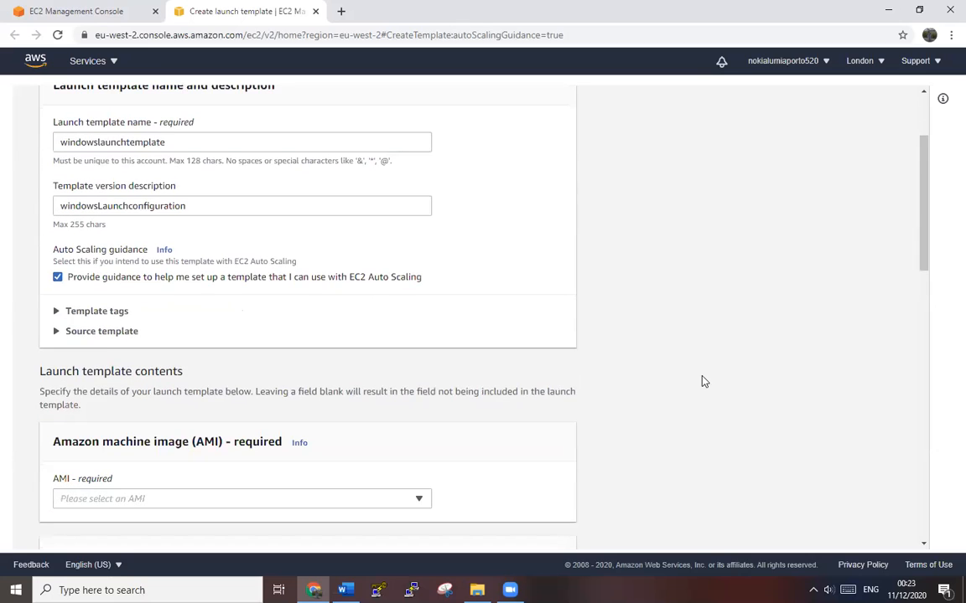
pyautogui.scroll(-2, 703, 382)
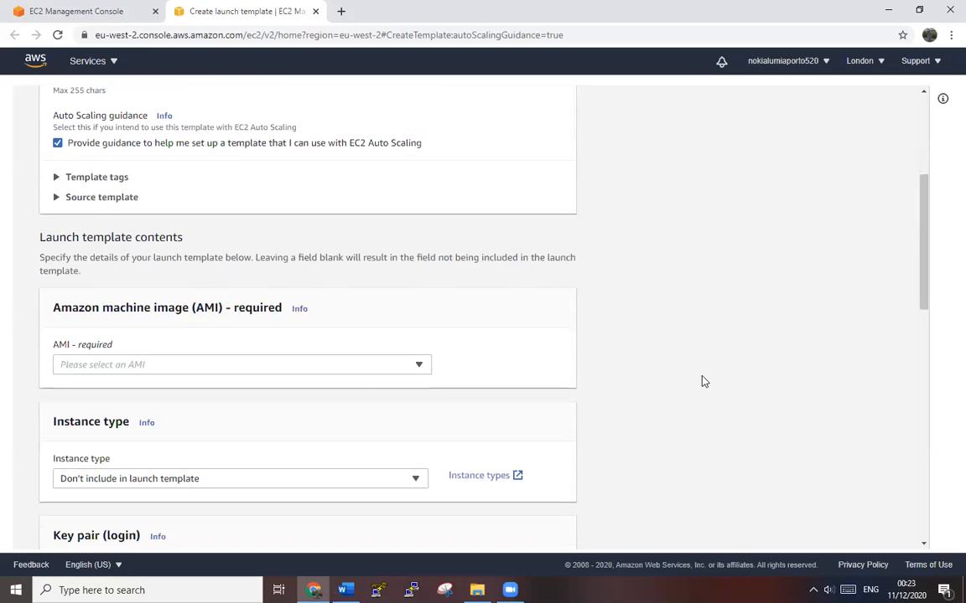
pyautogui.click(55, 179)
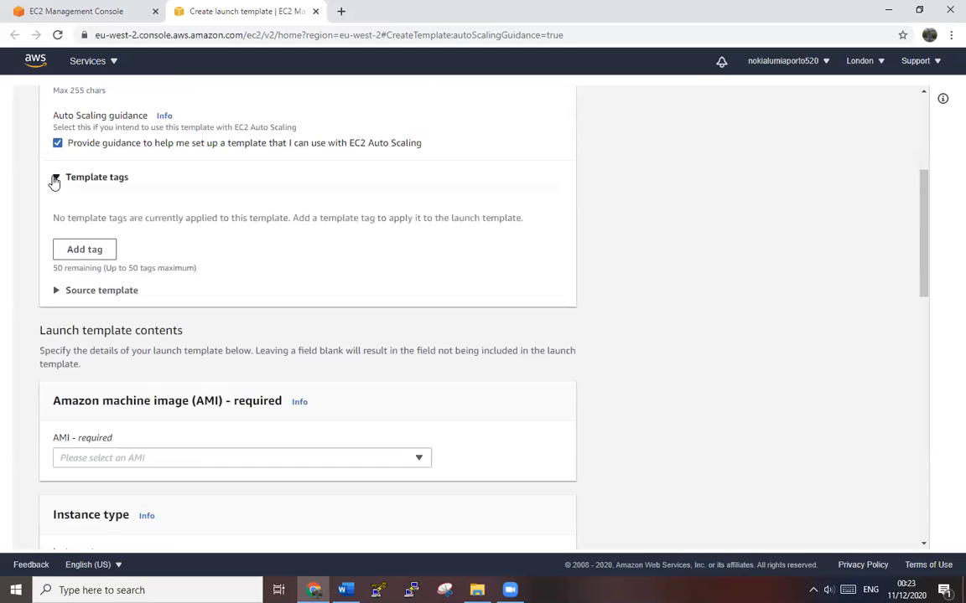
pyautogui.click(55, 179)
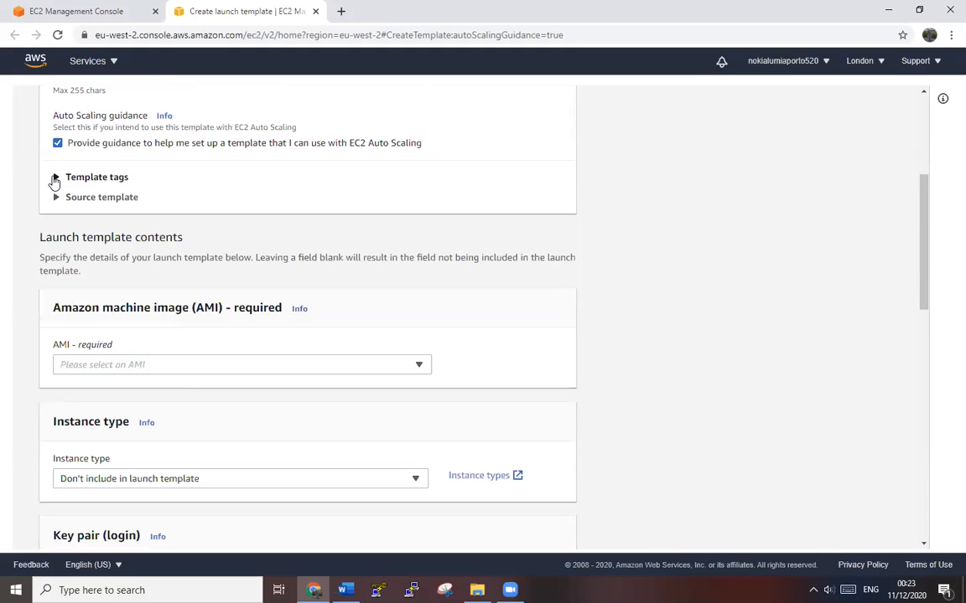
pyautogui.click(419, 366)
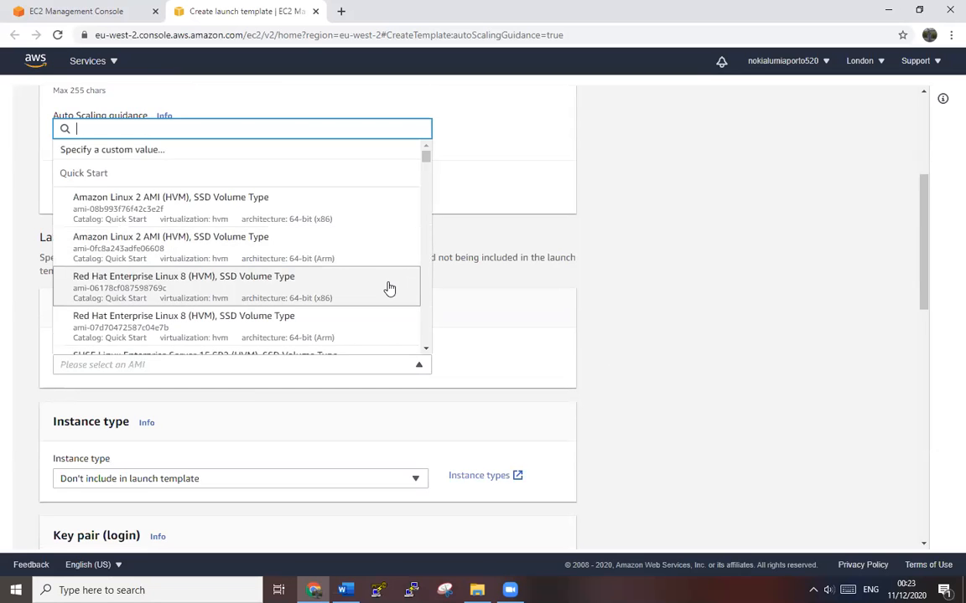
pyautogui.scroll(-1, 389, 288)
pyautogui.scroll(-1, 390, 289)
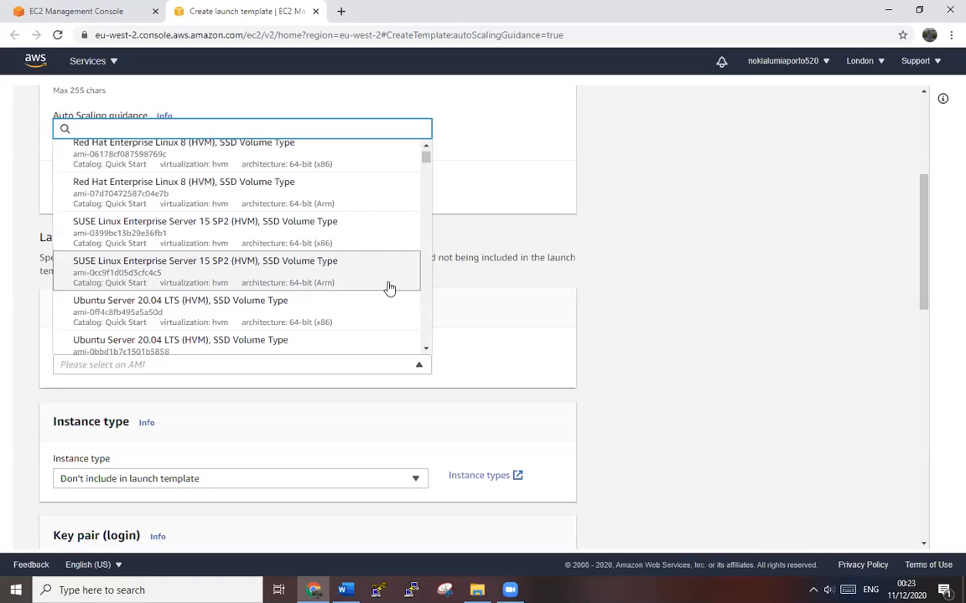
pyautogui.scroll(-2, 366, 310)
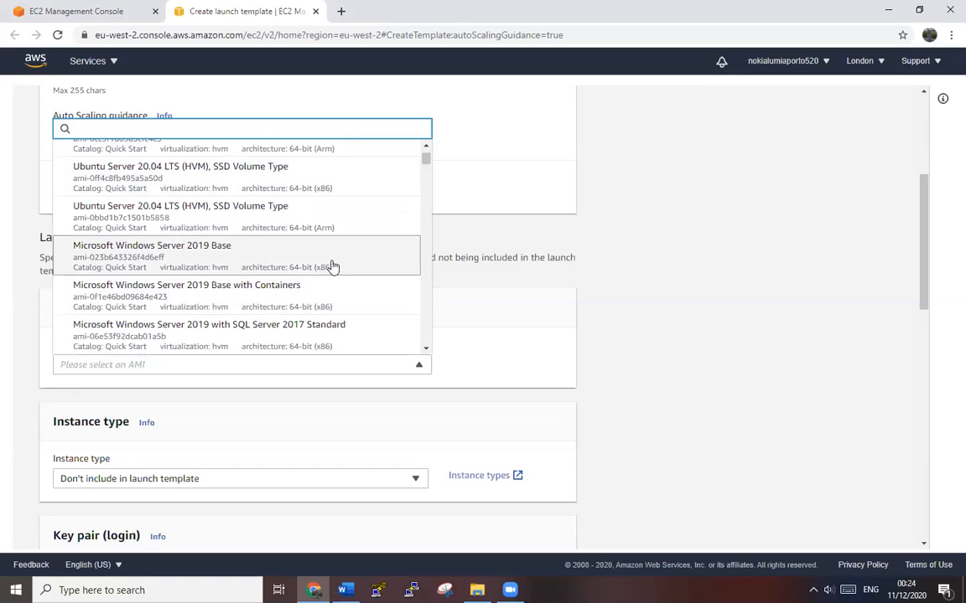
pyautogui.click(224, 265)
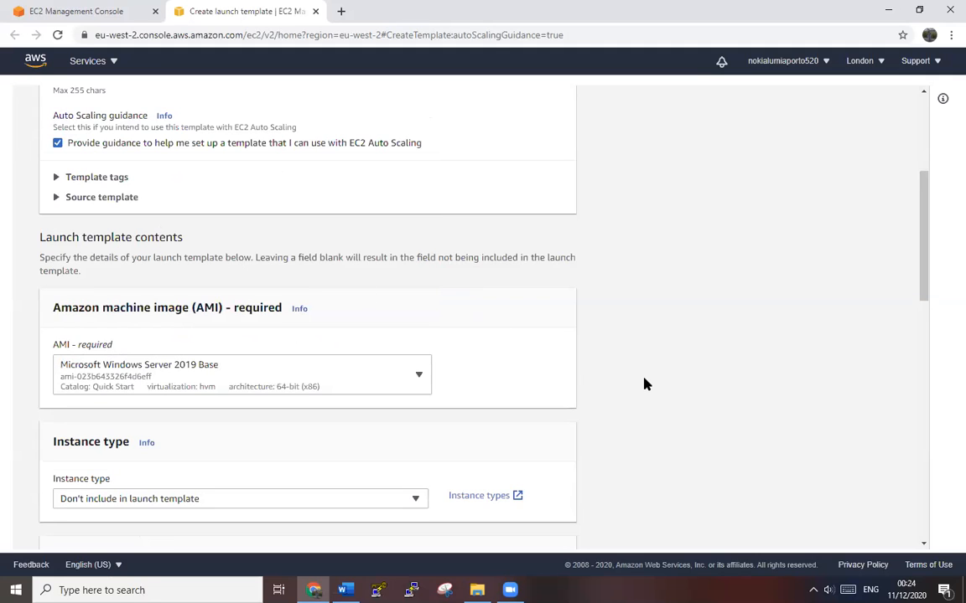
# Step: Set the launch template's instance type to t2.micro
pyautogui.scroll(-3, 645, 383)
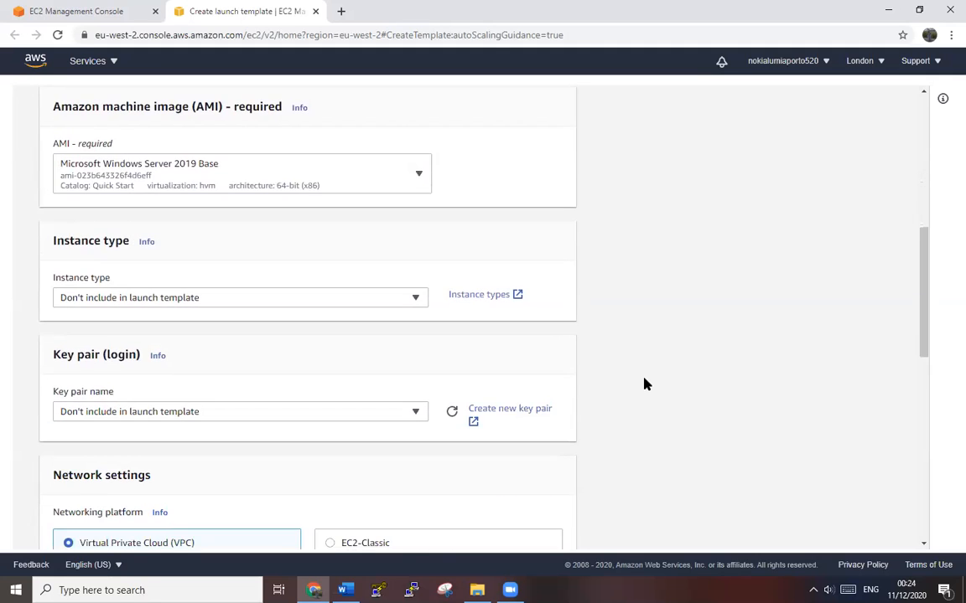
pyautogui.click(416, 302)
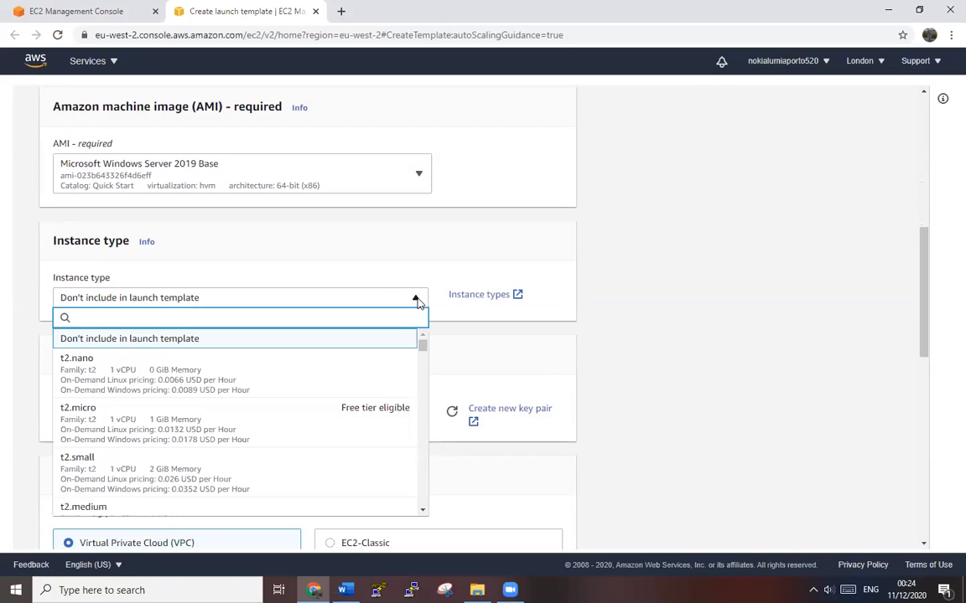
pyautogui.write('t2')
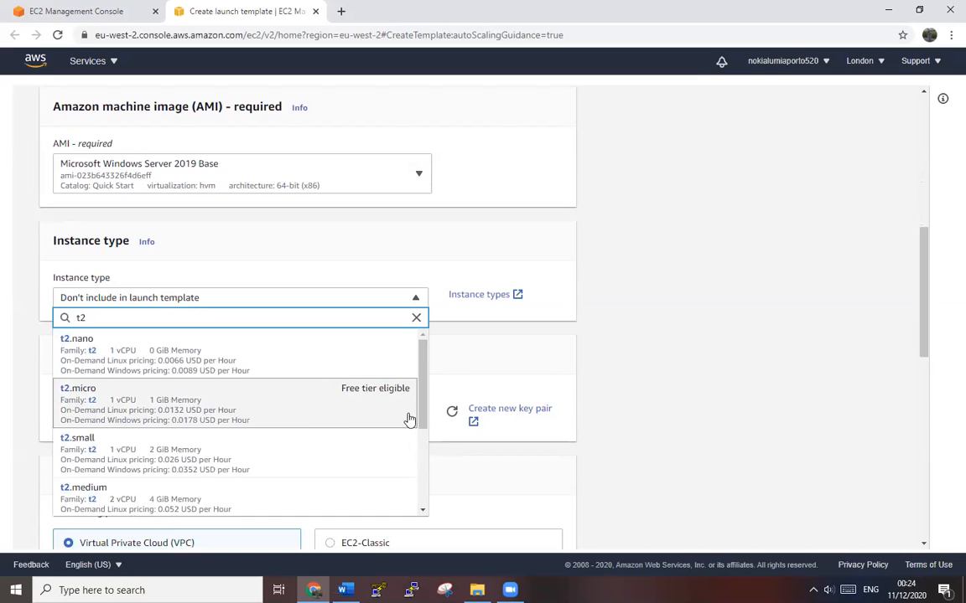
pyautogui.click(324, 410)
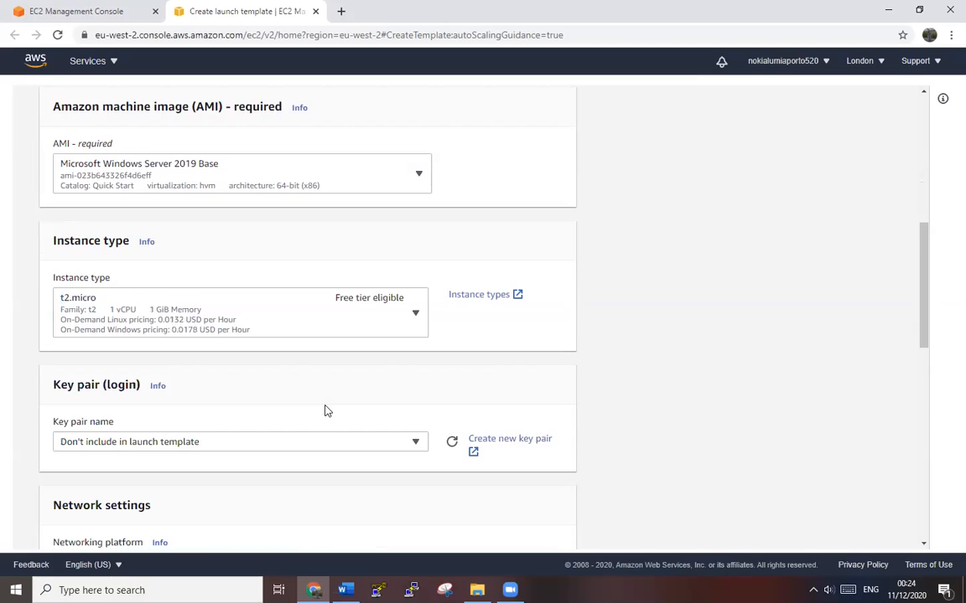
# Step: Choose sid1 as the launch template's login key pair
pyautogui.scroll(-1, 662, 425)
pyautogui.scroll(-1, 662, 424)
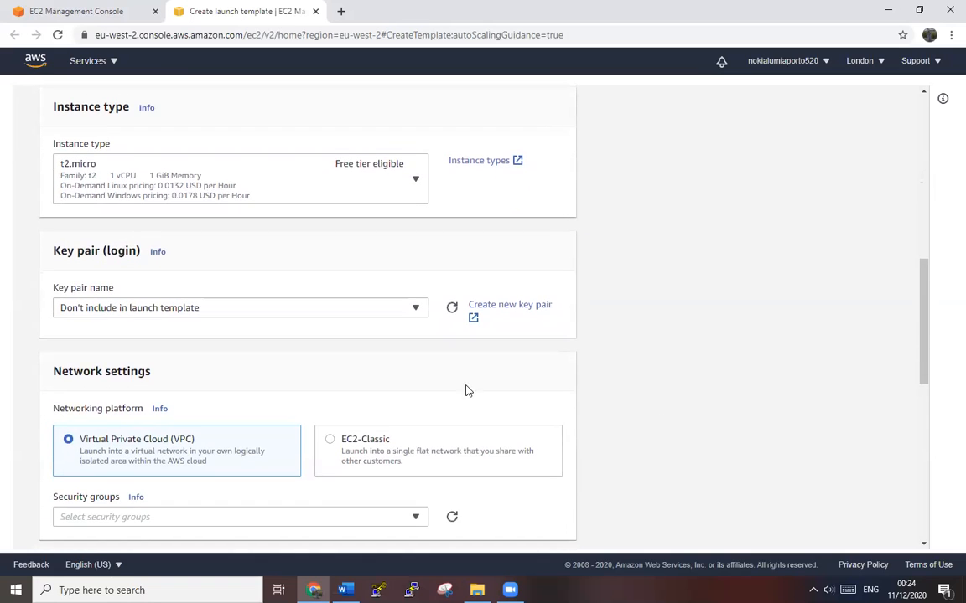
pyautogui.click(401, 312)
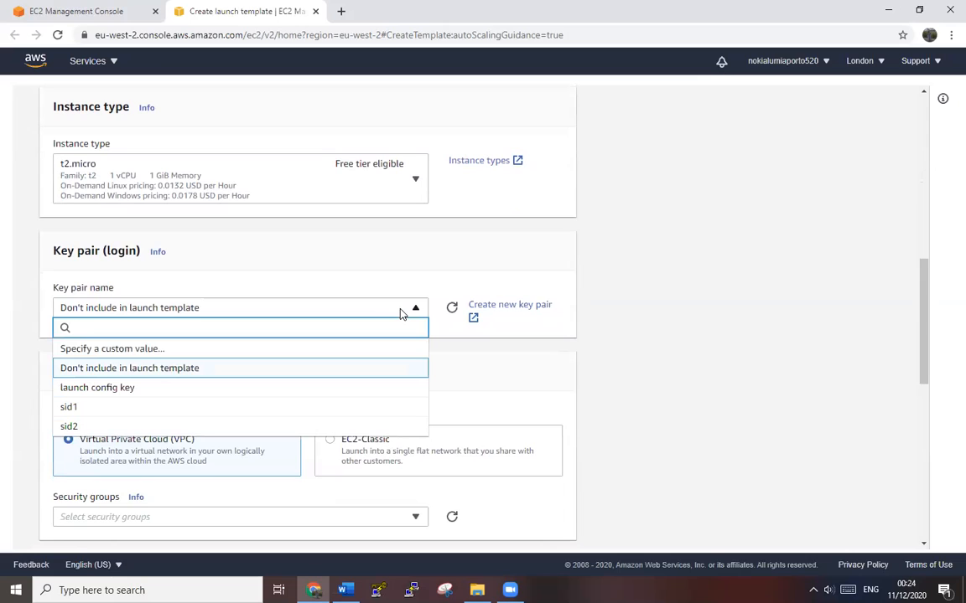
pyautogui.click(351, 408)
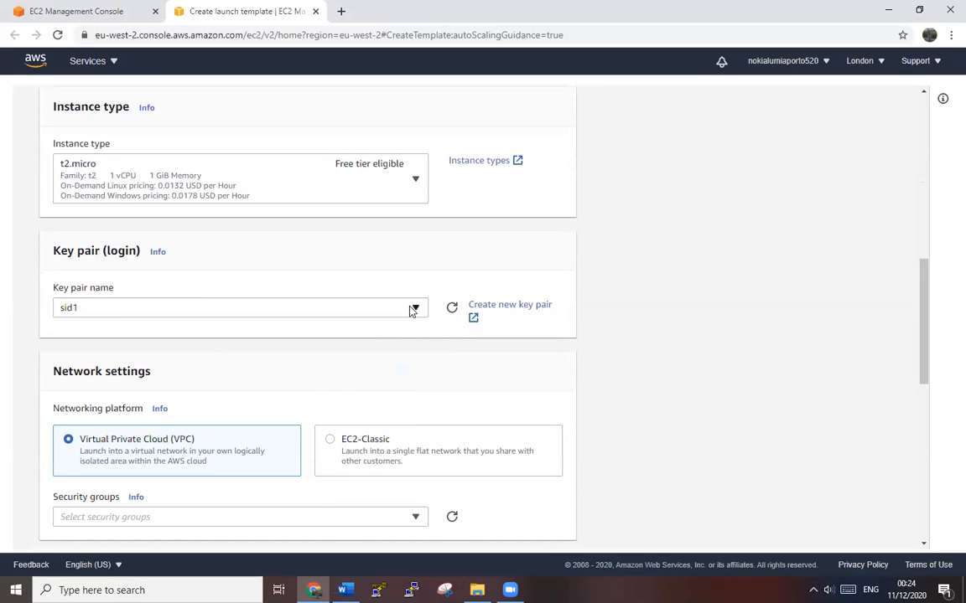
pyautogui.scroll(-1, 755, 368)
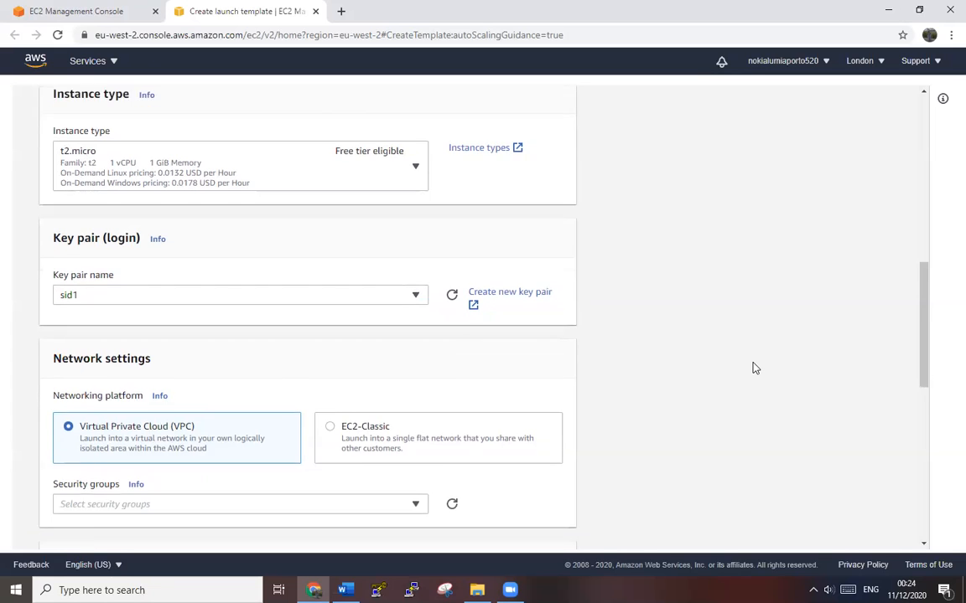
pyautogui.scroll(1, 755, 368)
pyautogui.scroll(-3, 754, 368)
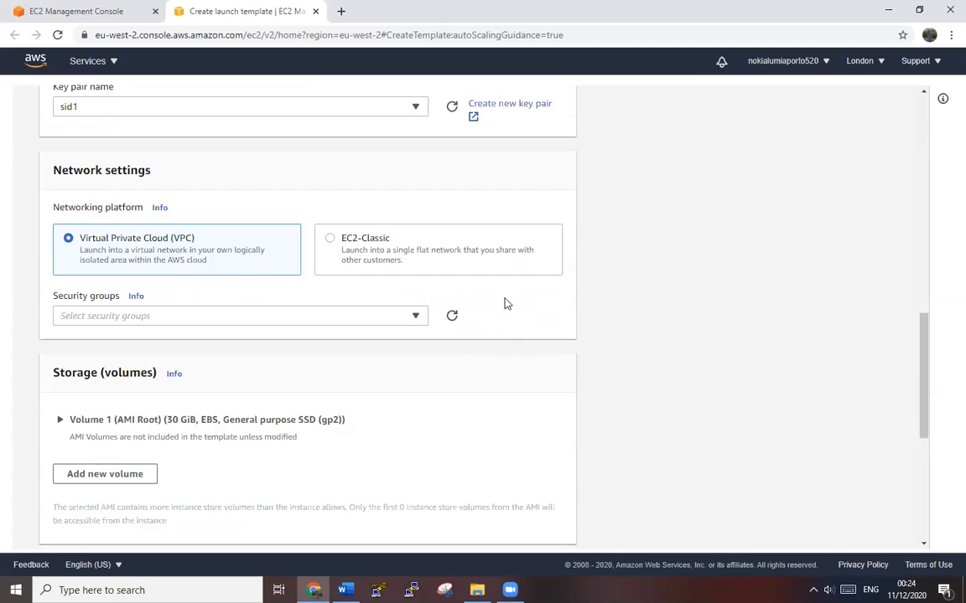
pyautogui.click(425, 264)
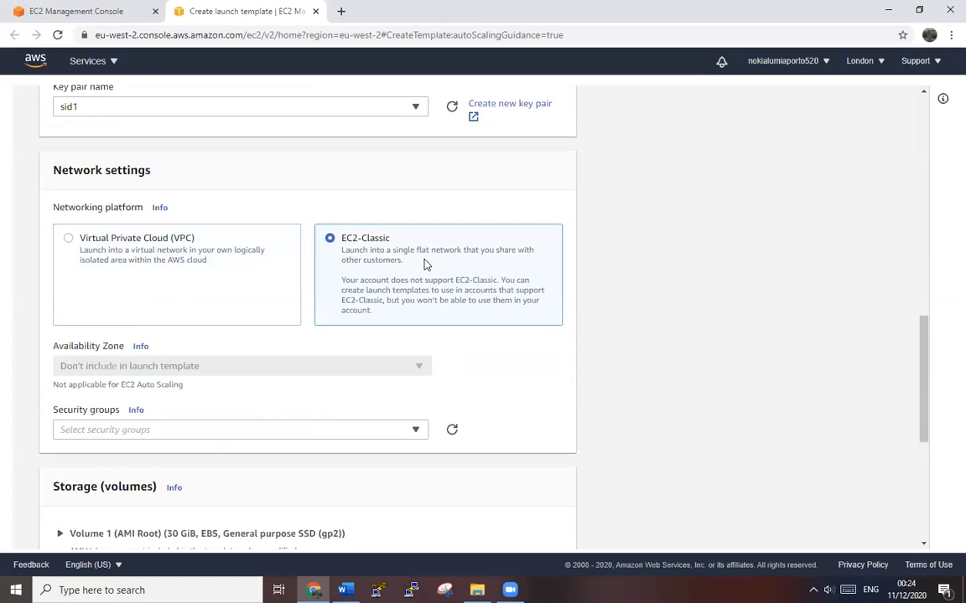
pyautogui.scroll(-1, 425, 264)
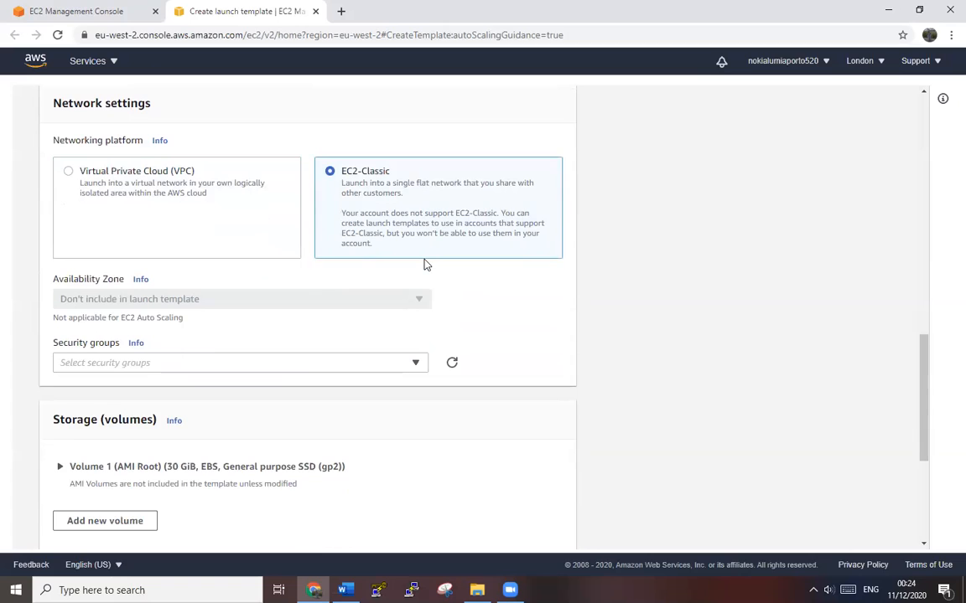
pyautogui.click(140, 227)
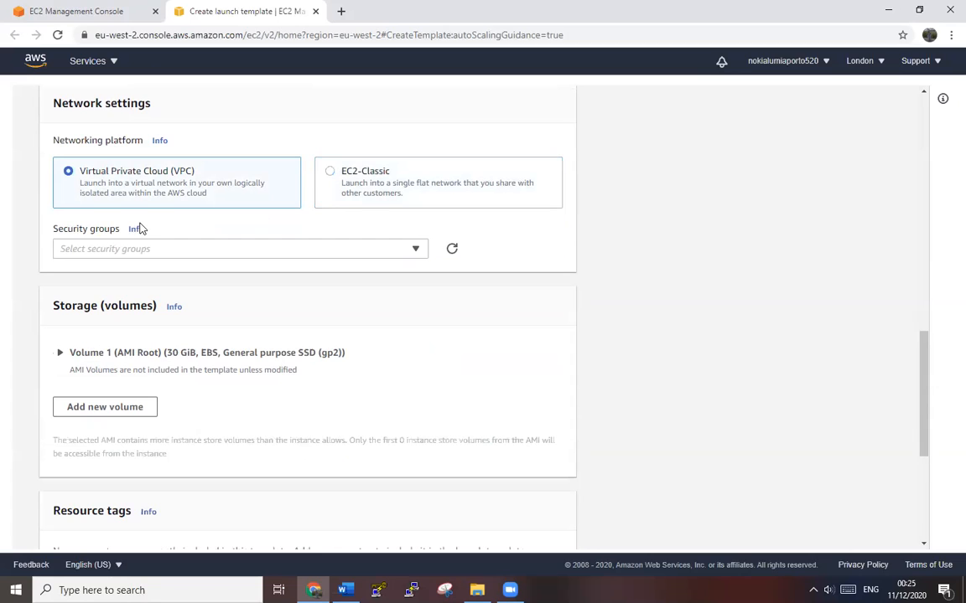
# Step: Assign the WINDOWS SG security group in the network settings and create the launch template
pyautogui.click(393, 253)
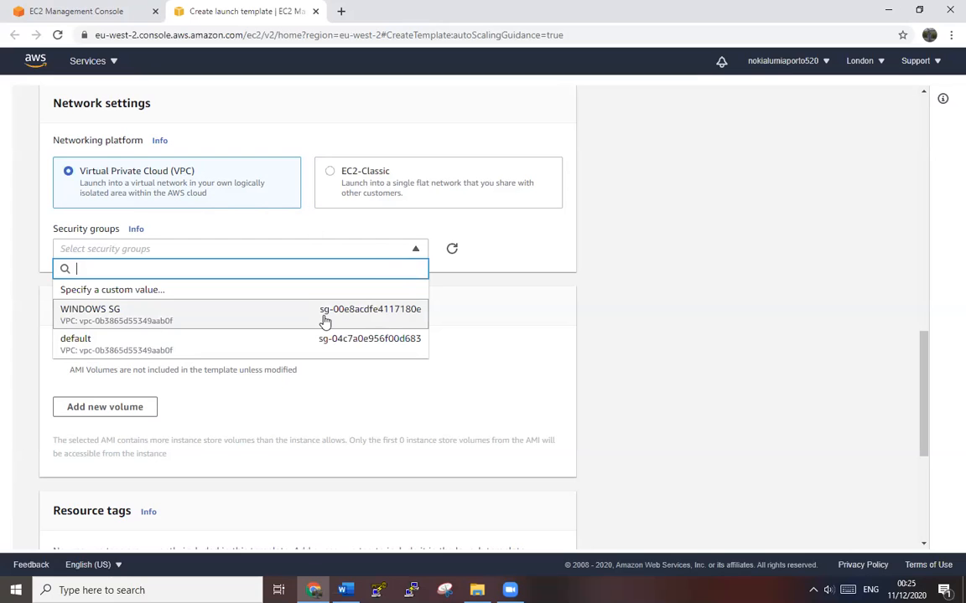
pyautogui.click(145, 319)
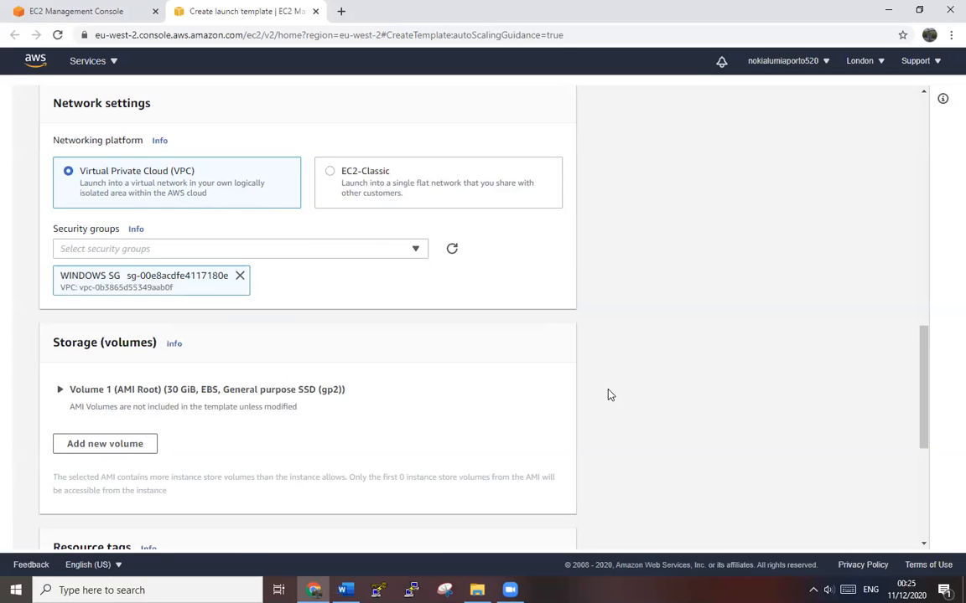
pyautogui.scroll(-1, 611, 395)
pyautogui.scroll(-1, 609, 395)
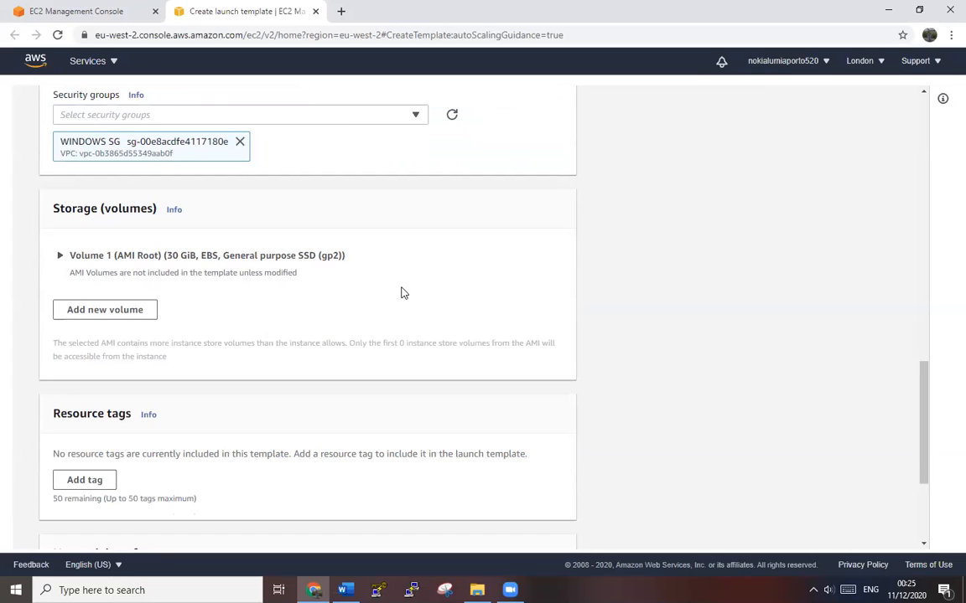
pyautogui.scroll(-1, 335, 275)
pyautogui.scroll(-2, 339, 275)
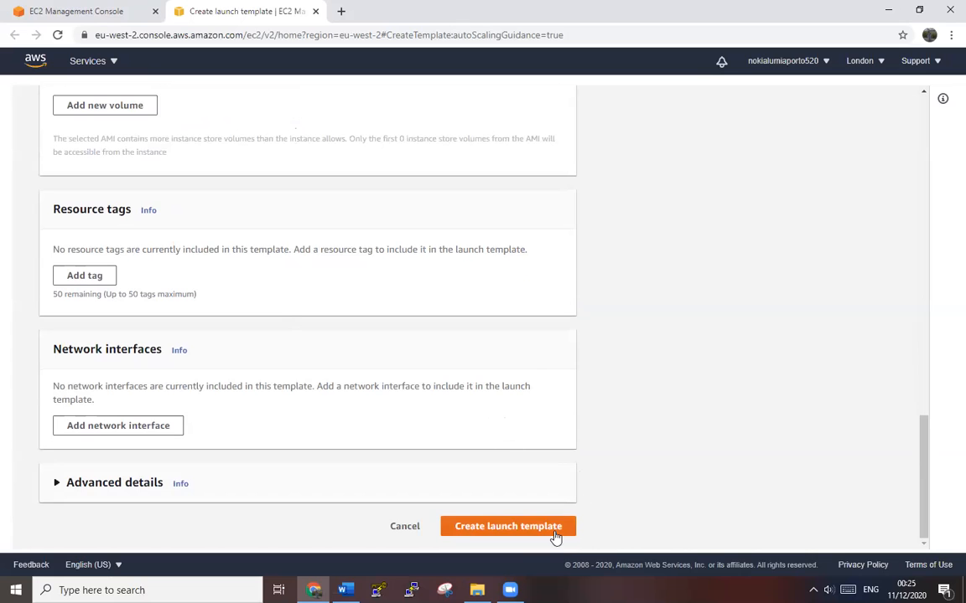
pyautogui.click(528, 539)
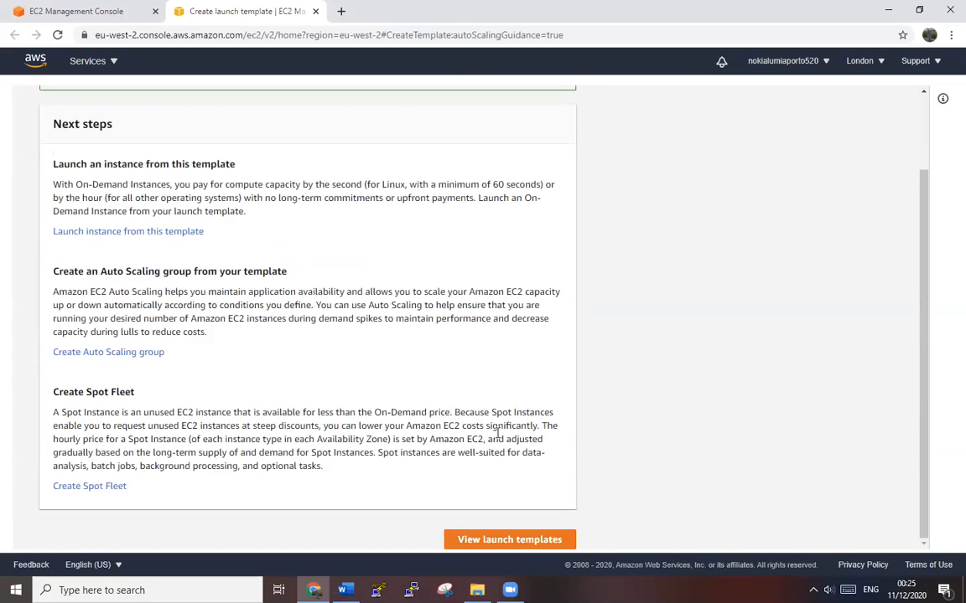
# Step: Open the list of launch templates and examine all its columns, including creation time and creator
pyautogui.scroll(2, 497, 433)
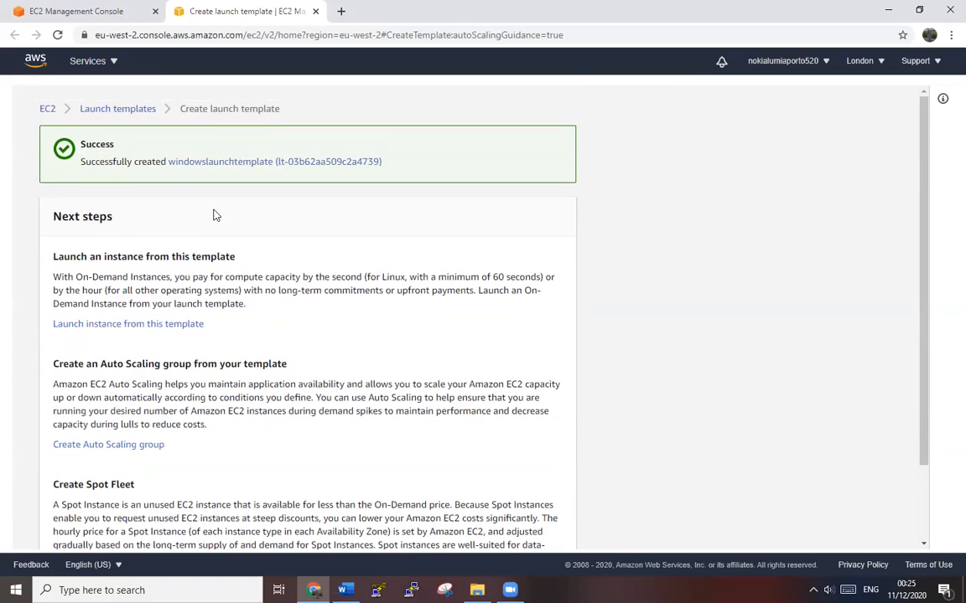
pyautogui.scroll(-2, 343, 340)
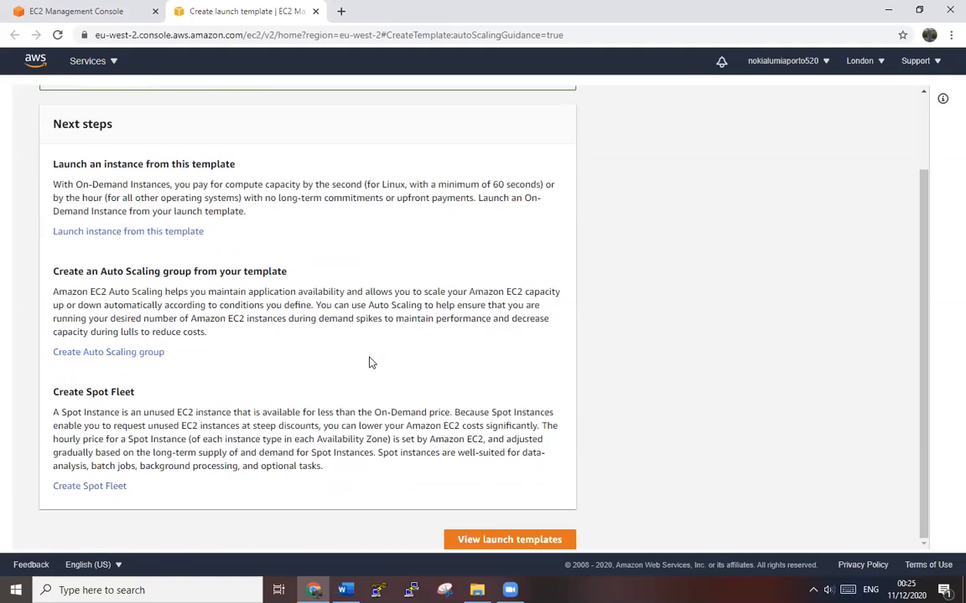
pyautogui.click(507, 541)
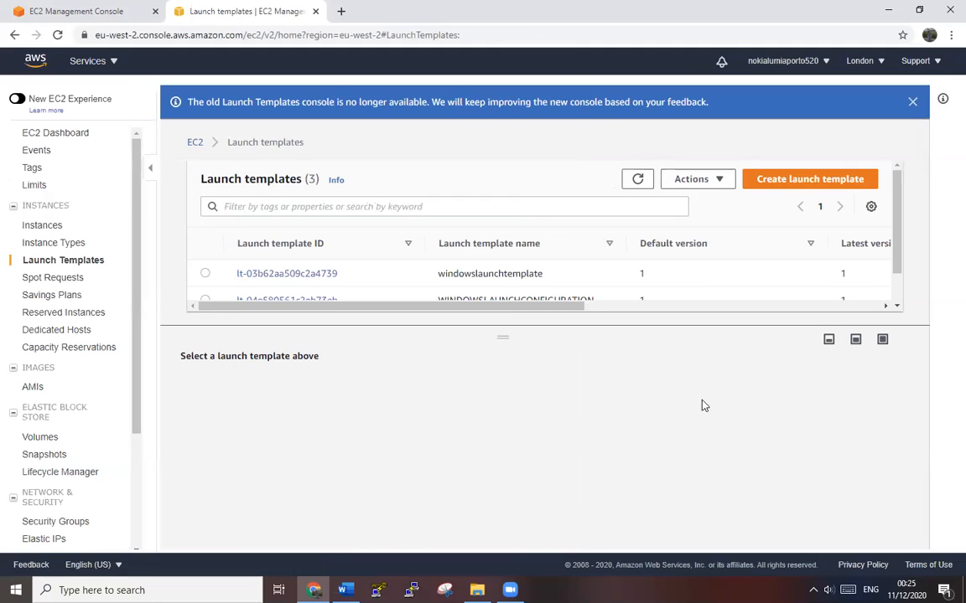
pyautogui.moveTo(502, 334); pyautogui.dragTo(508, 441)
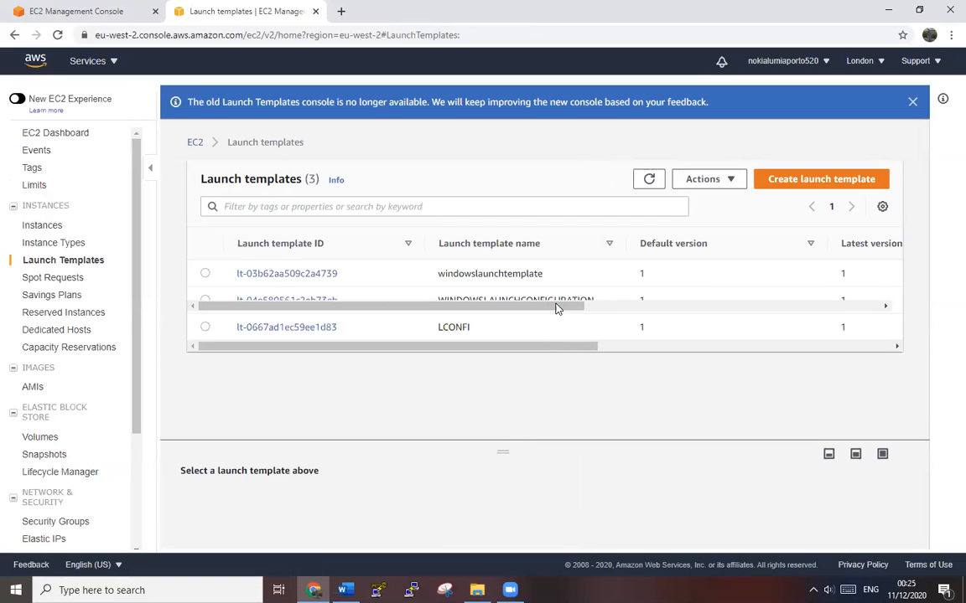
pyautogui.moveTo(555, 311); pyautogui.dragTo(558, 318)
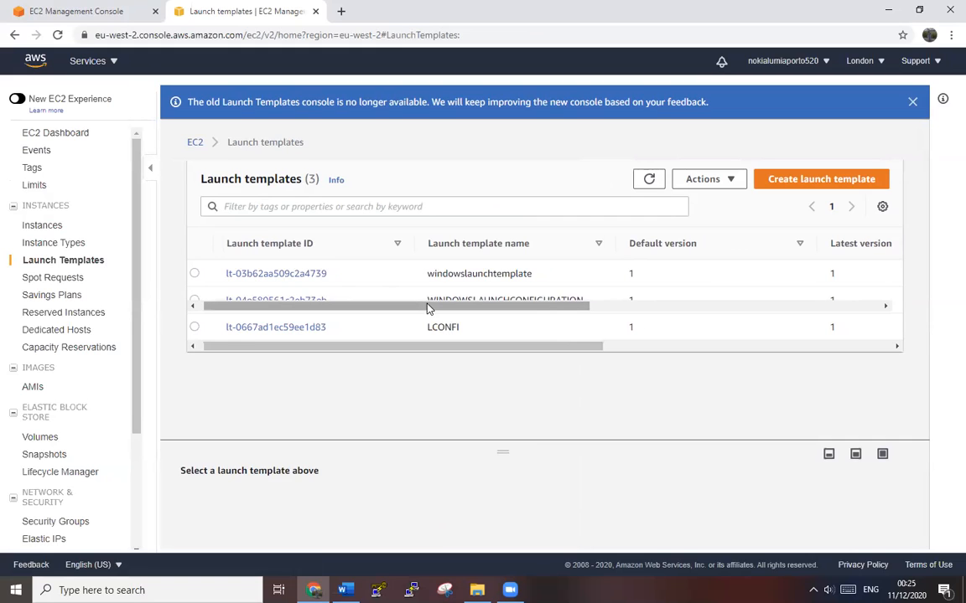
pyautogui.moveTo(429, 309); pyautogui.dragTo(782, 324)
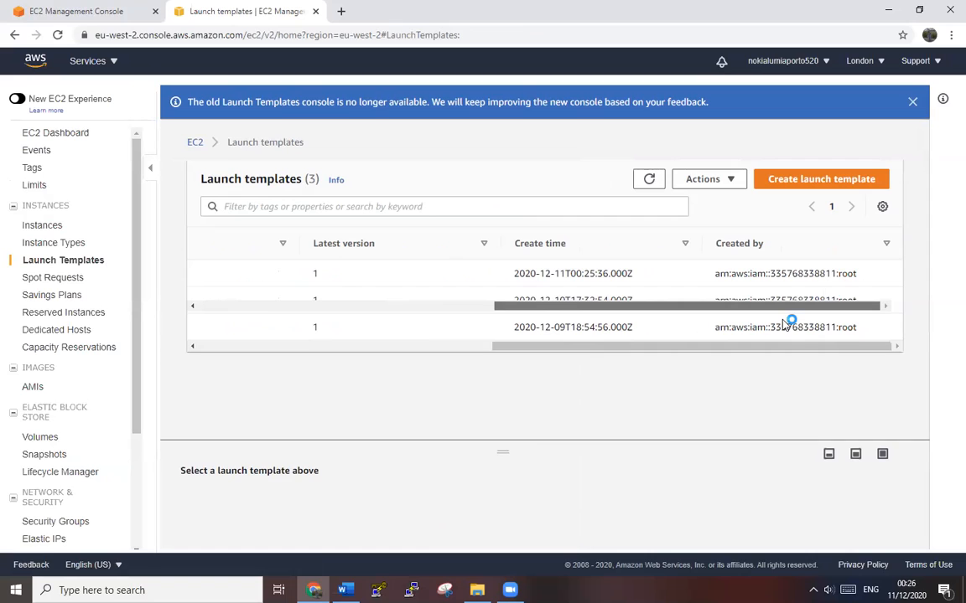
pyautogui.moveTo(653, 310); pyautogui.dragTo(248, 331)
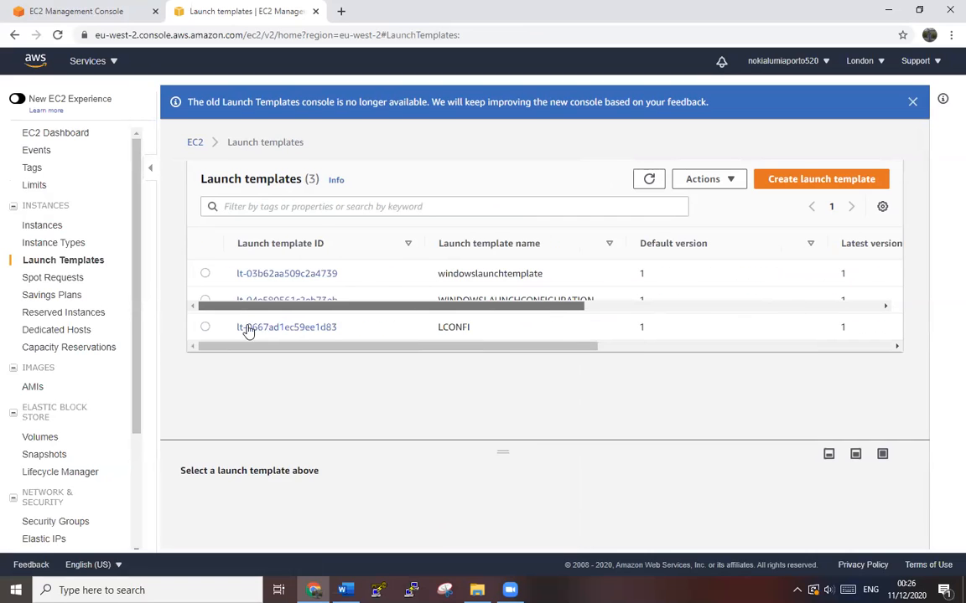
# Step: Select windowslaunchtemplate and review its template details, version details and instance details
pyautogui.click(205, 274)
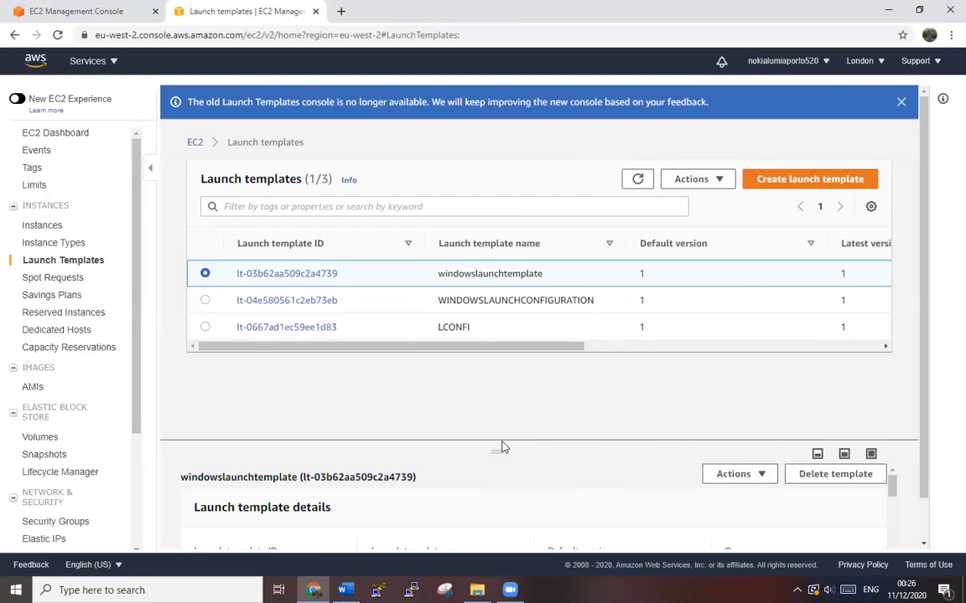
pyautogui.moveTo(501, 442); pyautogui.dragTo(522, 367)
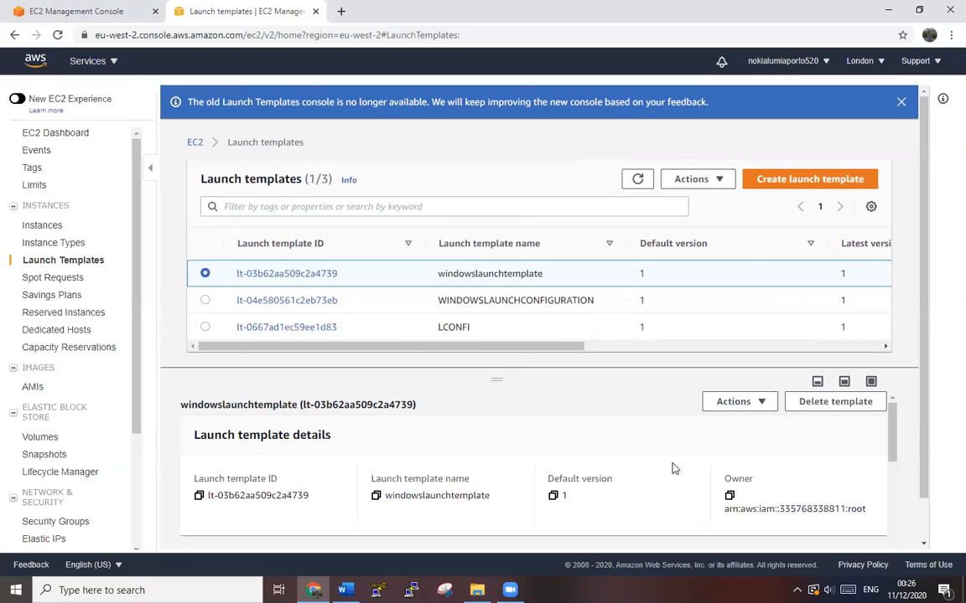
pyautogui.moveTo(555, 345); pyautogui.dragTo(355, 370)
pyautogui.scroll(-2, 767, 457)
pyautogui.scroll(-3, 767, 461)
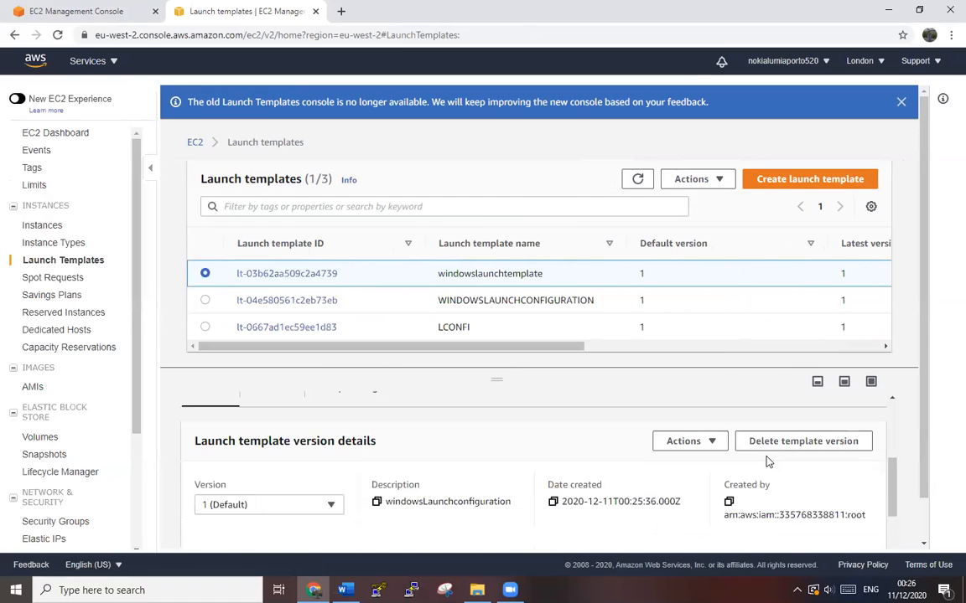
pyautogui.scroll(-3, 767, 461)
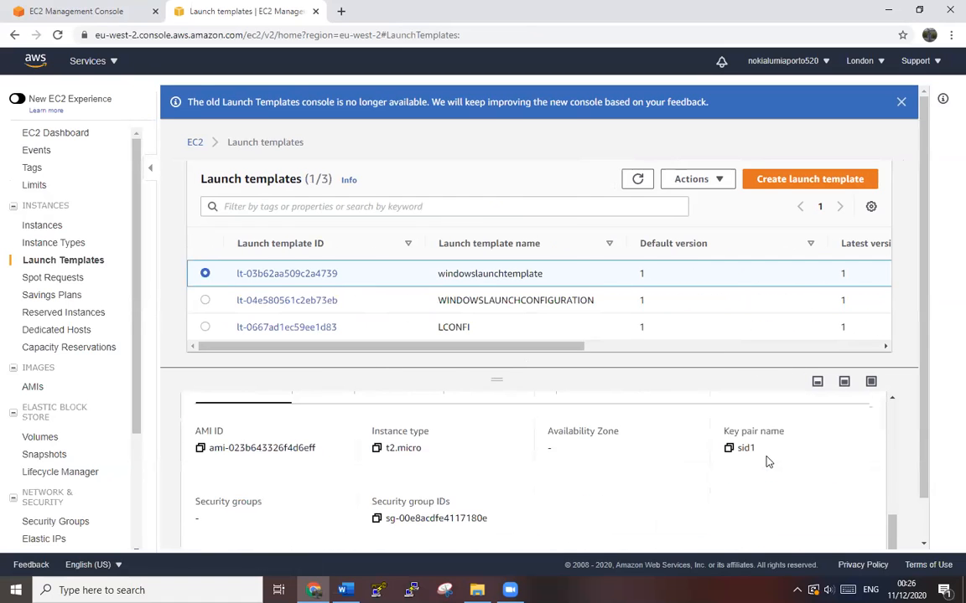
pyautogui.scroll(8, 767, 461)
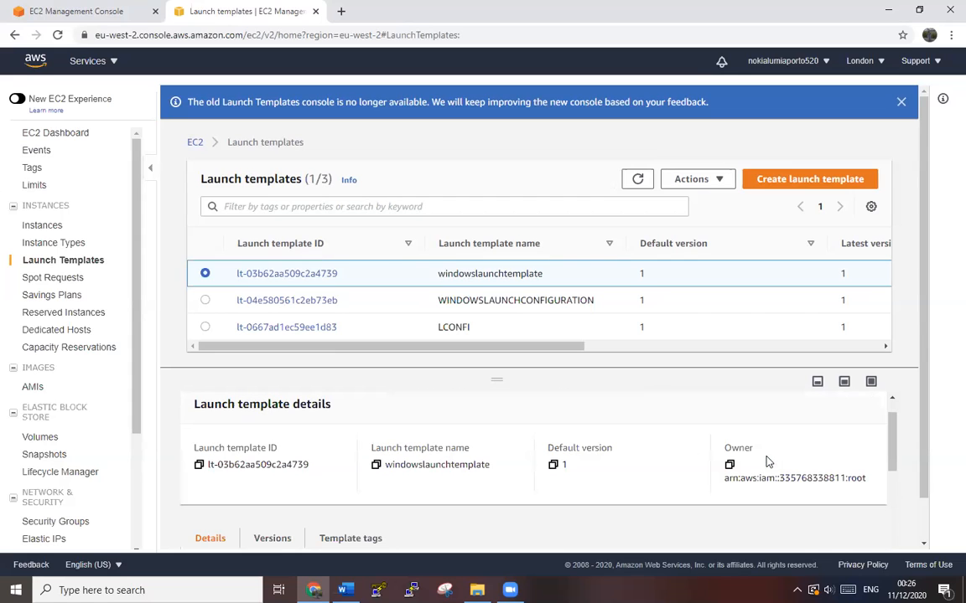
pyautogui.moveTo(500, 383); pyautogui.dragTo(520, 313)
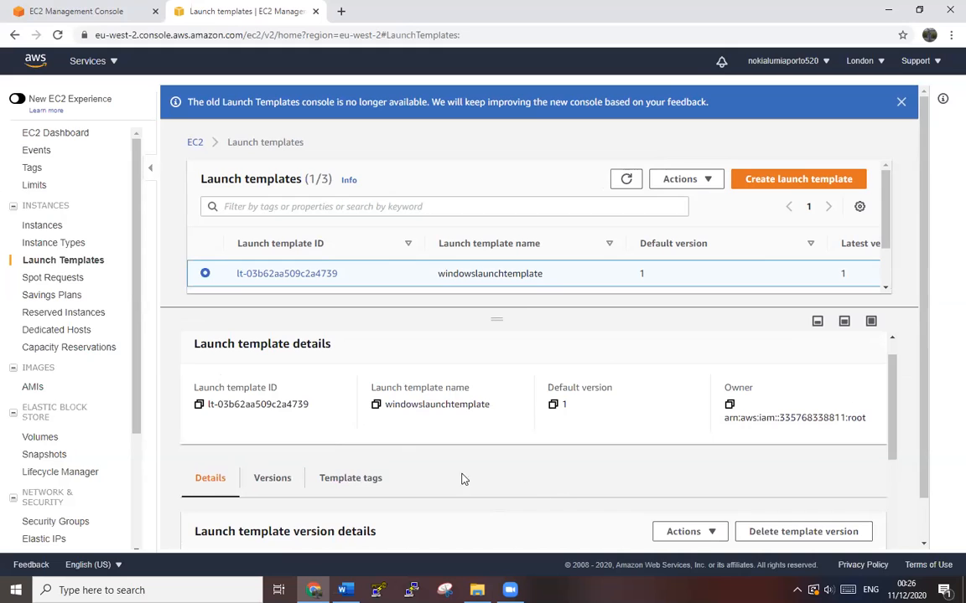
pyautogui.scroll(1, 390, 455)
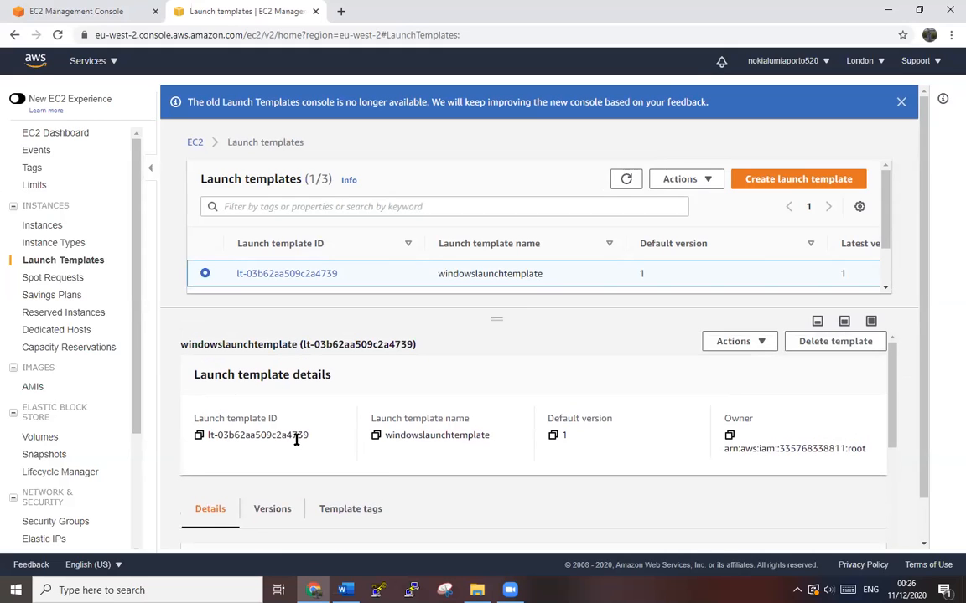
pyautogui.scroll(-1, 557, 423)
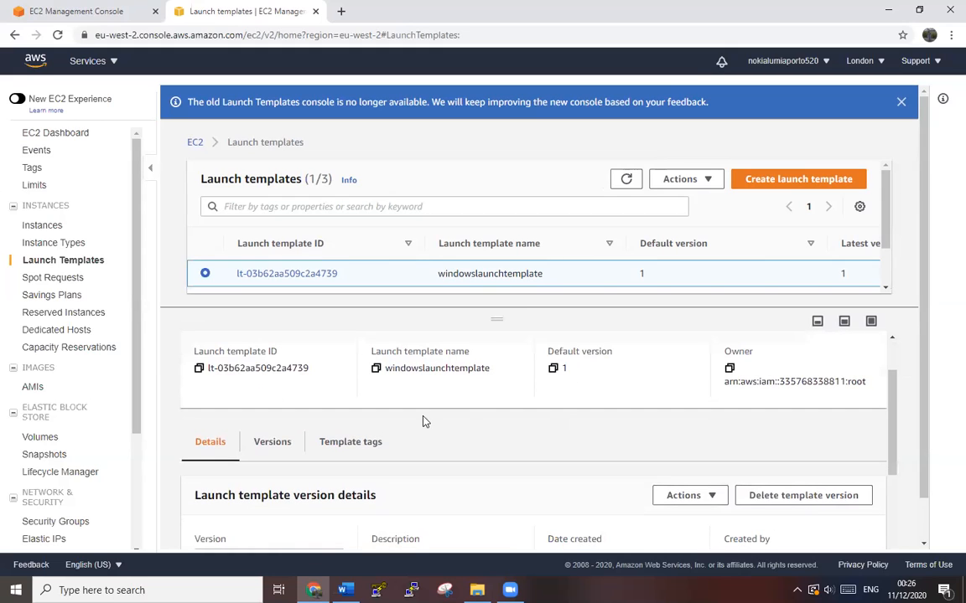
pyautogui.scroll(-2, 837, 422)
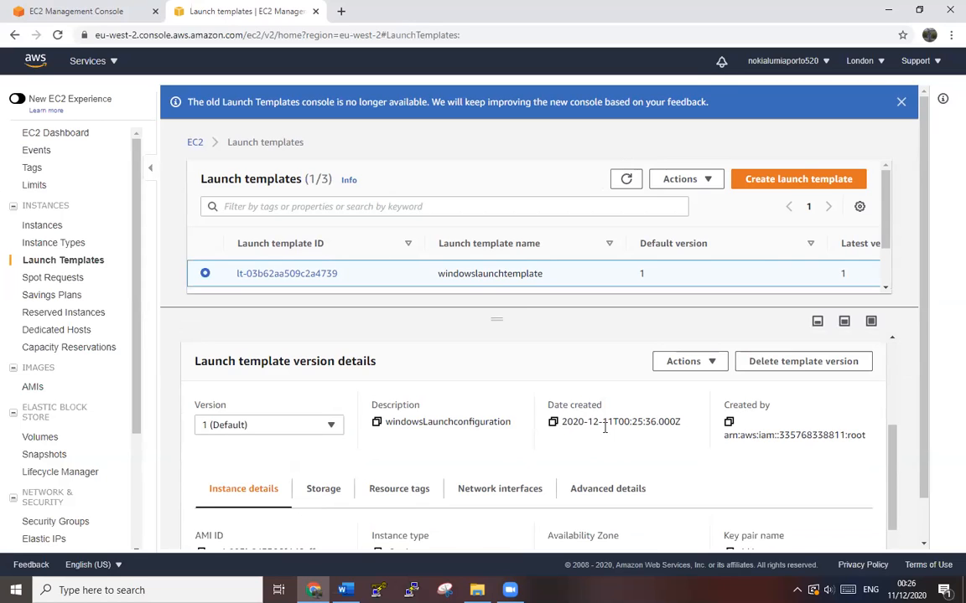
pyautogui.scroll(-3, 633, 447)
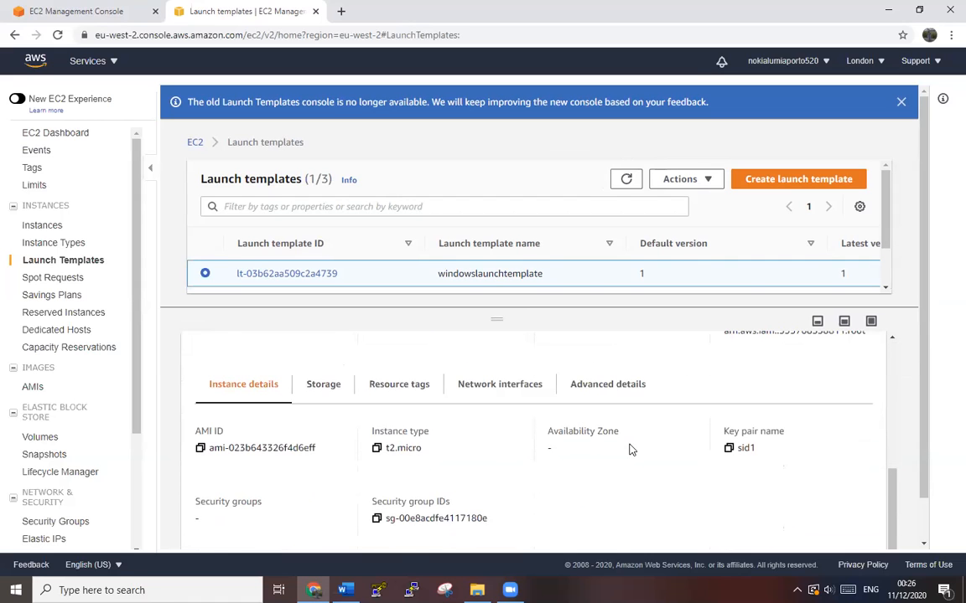
pyautogui.scroll(5, 632, 450)
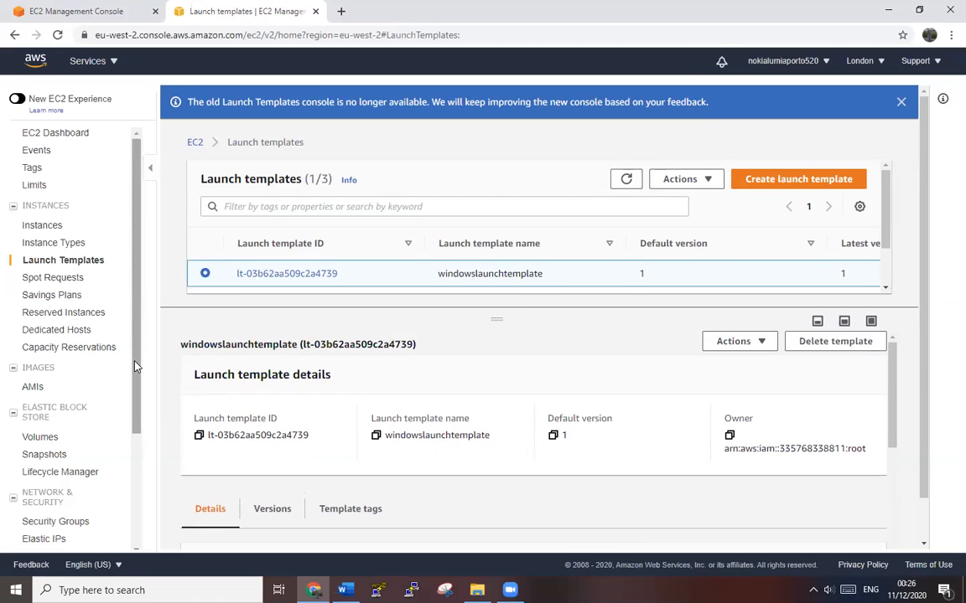
# Step: Go to the Auto Scaling Groups page and start creating a new Auto Scaling group
pyautogui.scroll(-3, 121, 325)
pyautogui.scroll(-6, 685, 384)
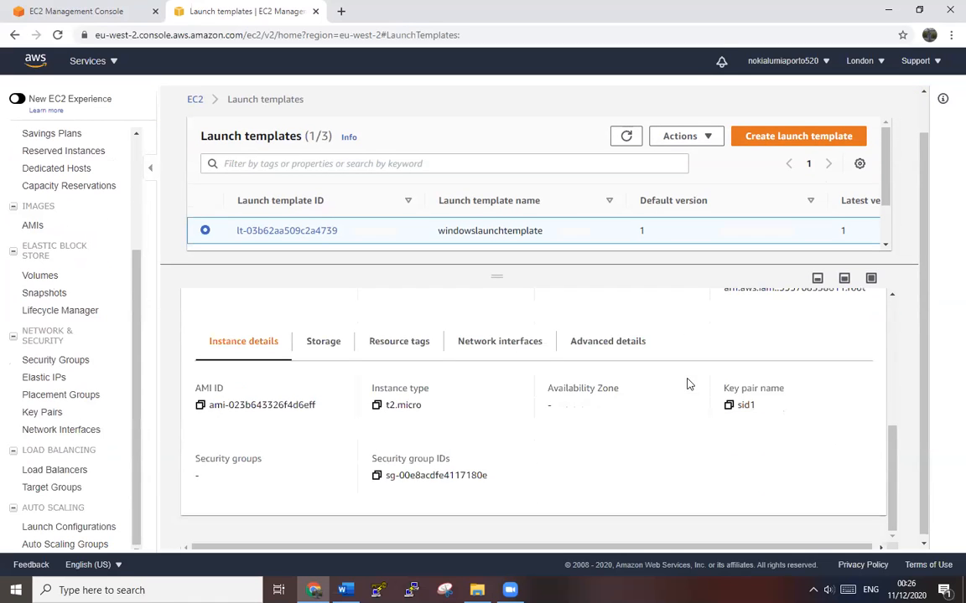
pyautogui.moveTo(128, 458); pyautogui.dragTo(124, 499)
pyautogui.click(127, 497)
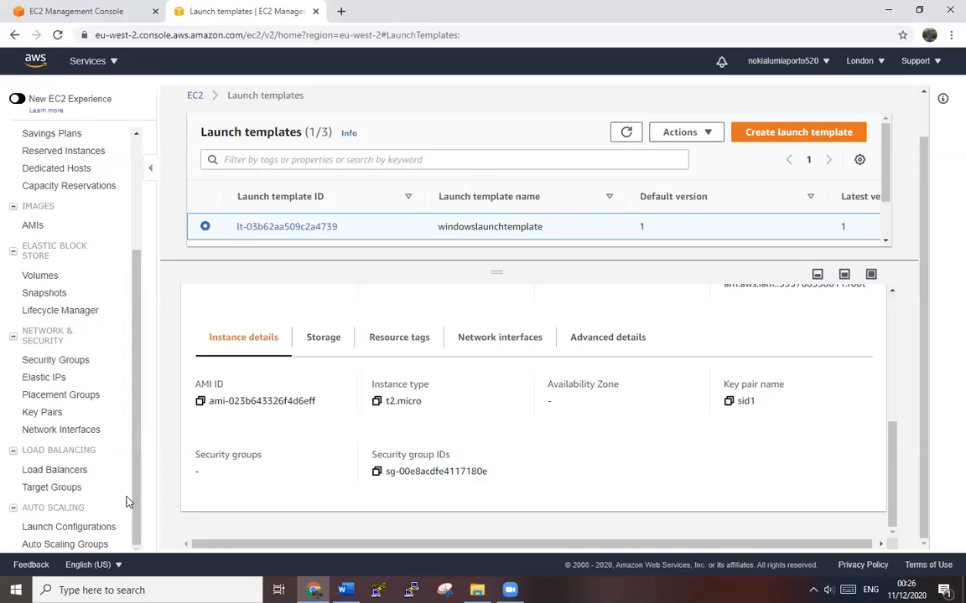
pyautogui.click(82, 547)
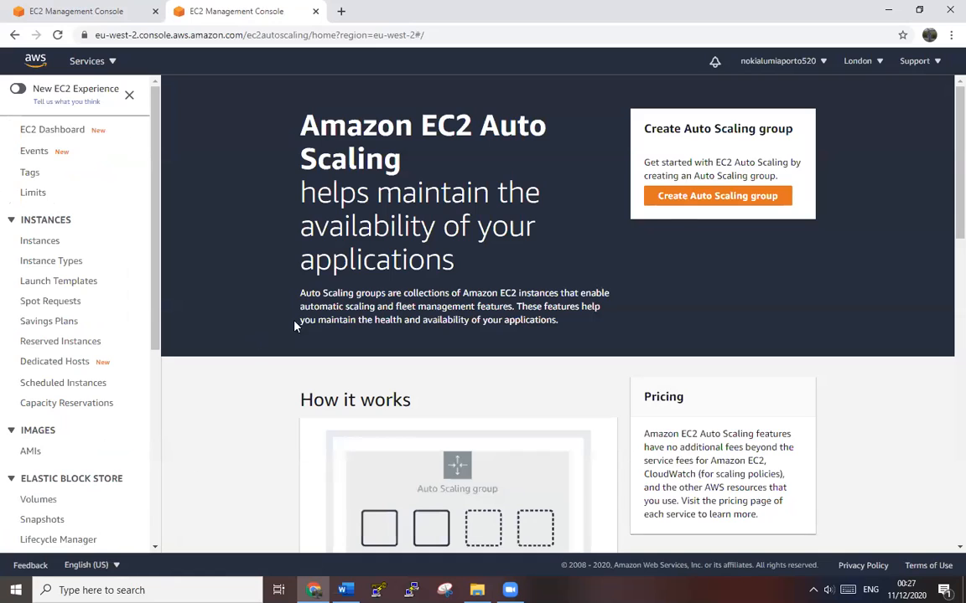
pyautogui.click(692, 196)
# Step: Name the Auto Scaling group windowsautoscalling, assign windowslaunchtemplate as its launch template, and continue to the settings
pyautogui.click(504, 281)
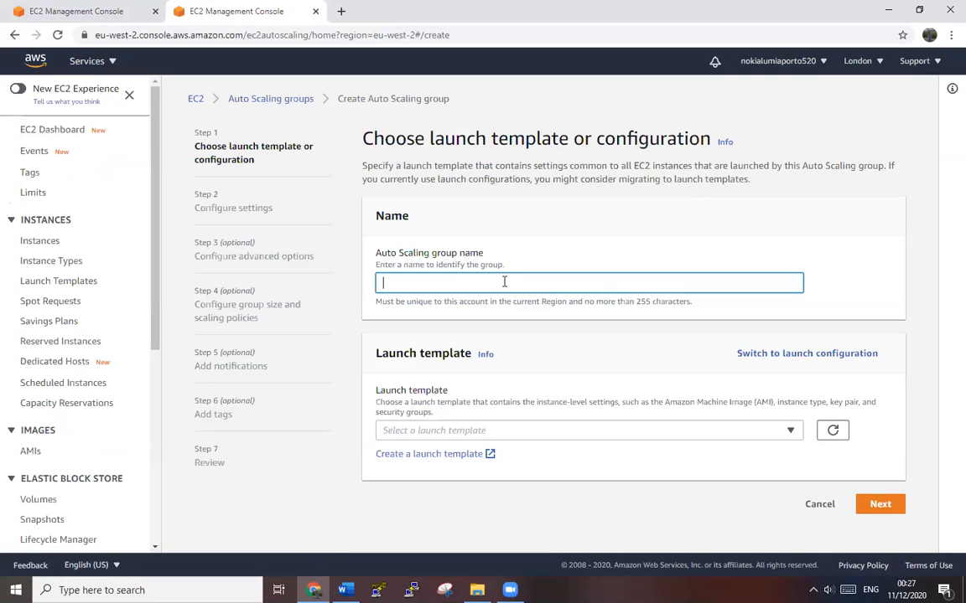
pyautogui.write('windowsautoscalling')
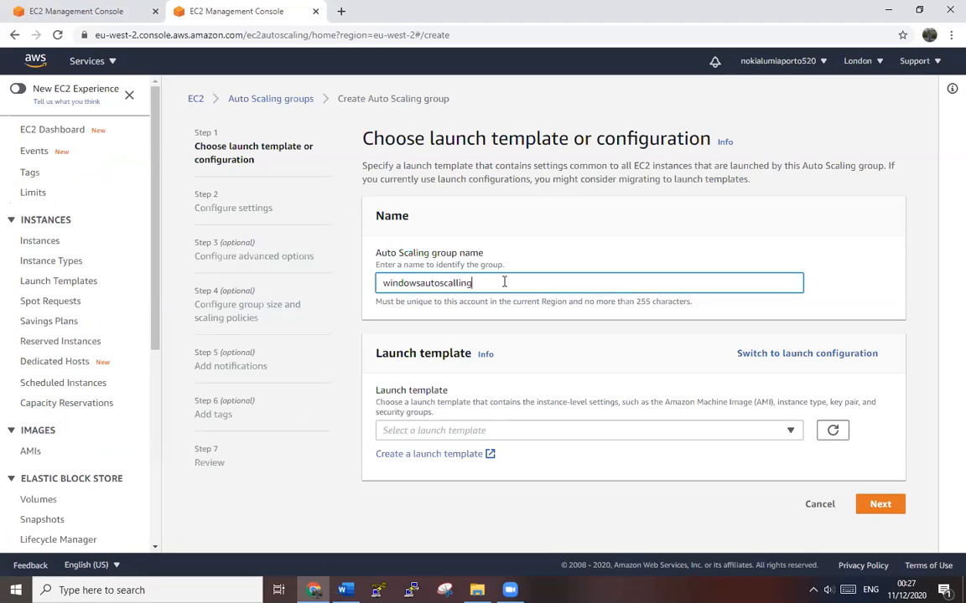
pyautogui.click(778, 433)
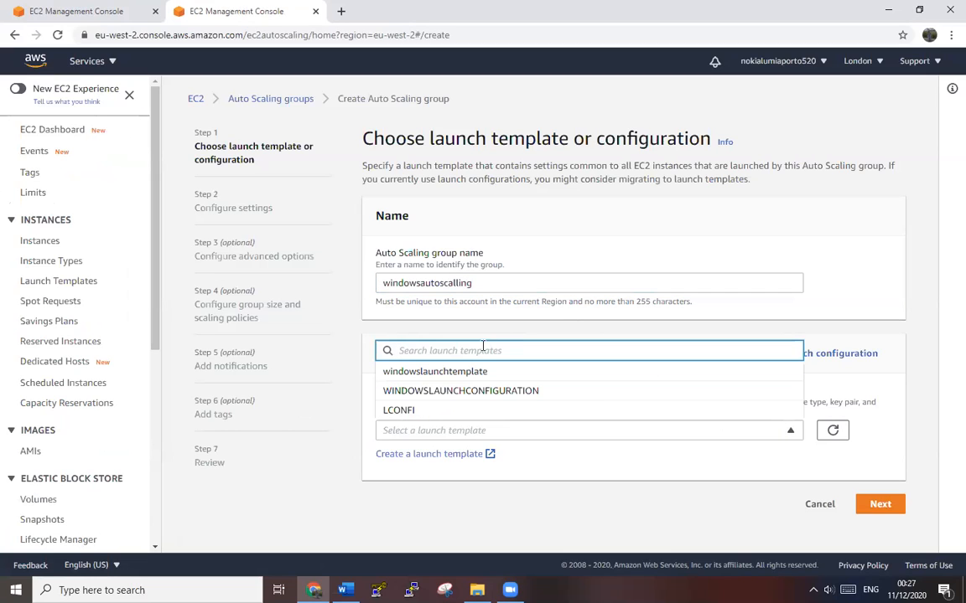
pyautogui.click(410, 371)
pyautogui.scroll(-1, 868, 470)
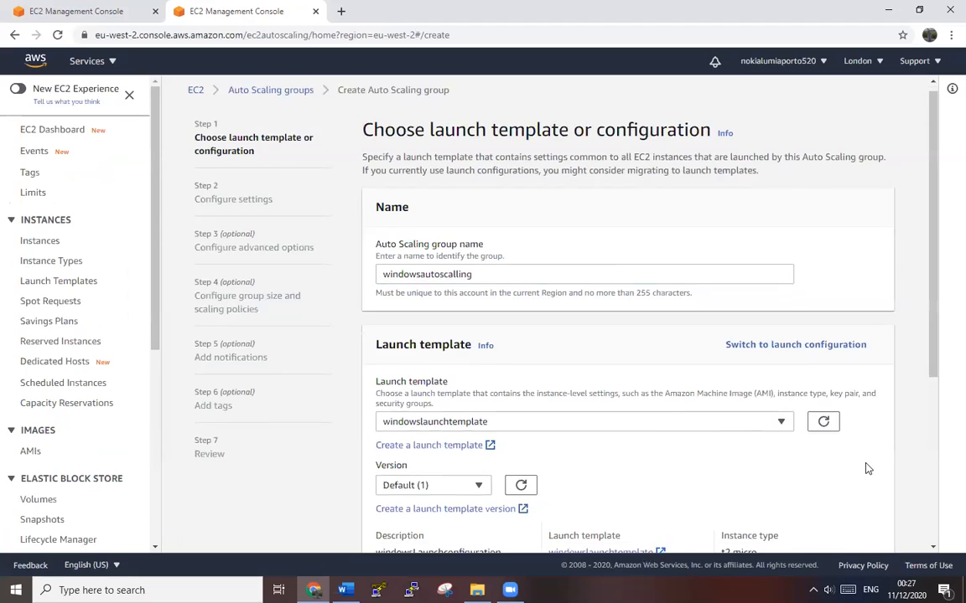
pyautogui.scroll(-2, 868, 470)
pyautogui.scroll(-1, 868, 470)
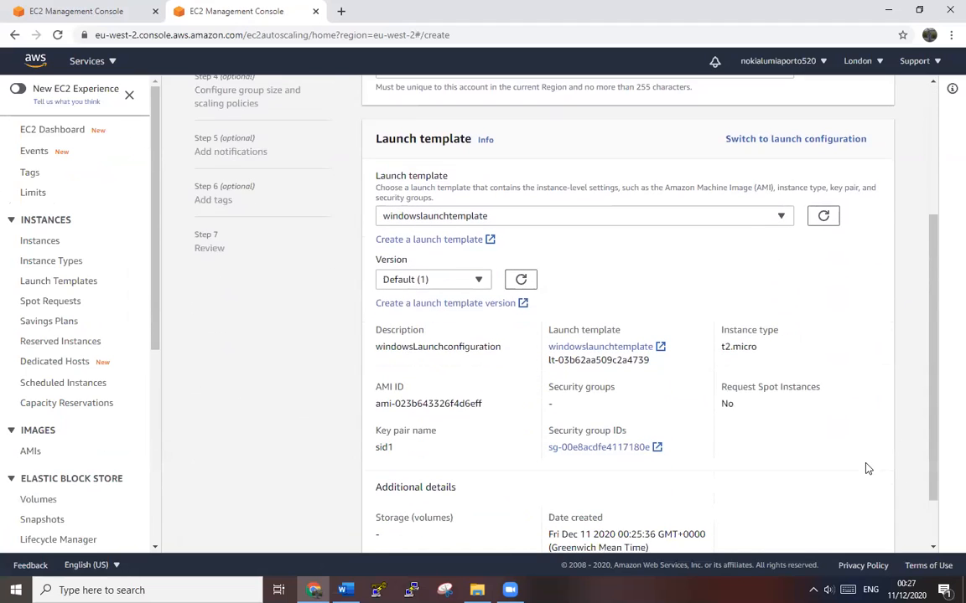
pyautogui.click(877, 523)
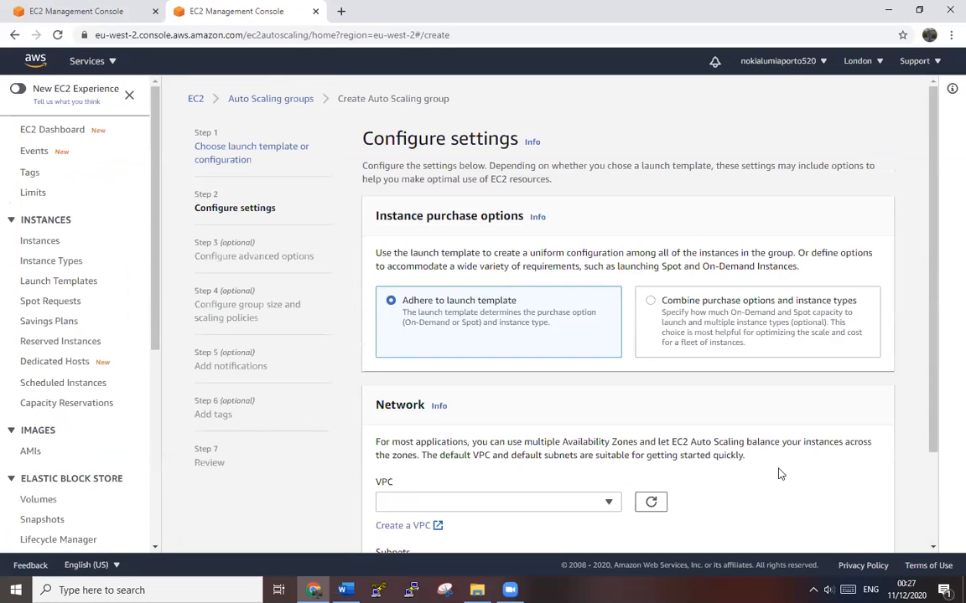
# Step: Set the Auto Scaling group's network to the VPC named VPC WINDOWS (10.0.0.0/16)
pyautogui.scroll(-1, 780, 474)
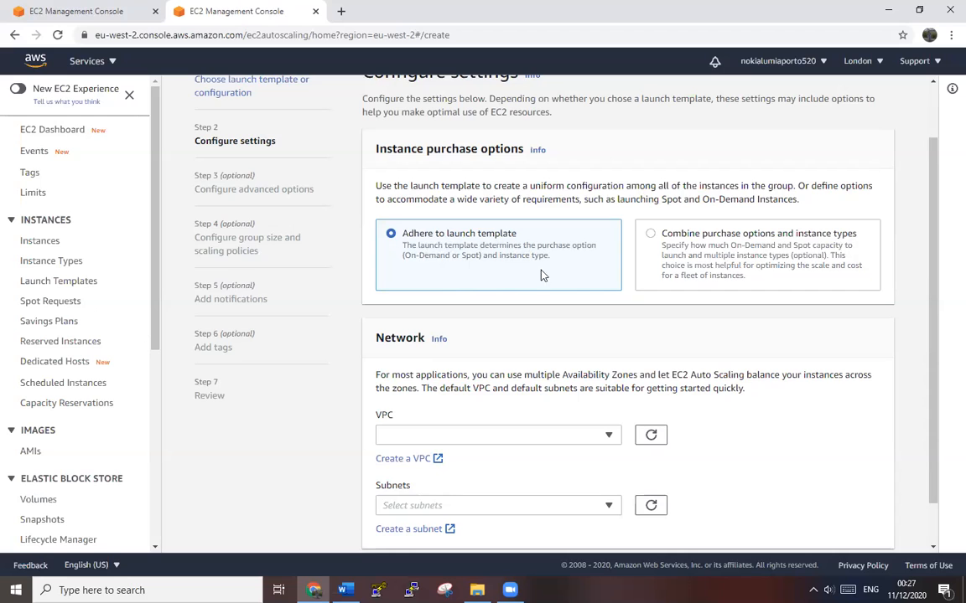
pyautogui.scroll(-1, 587, 377)
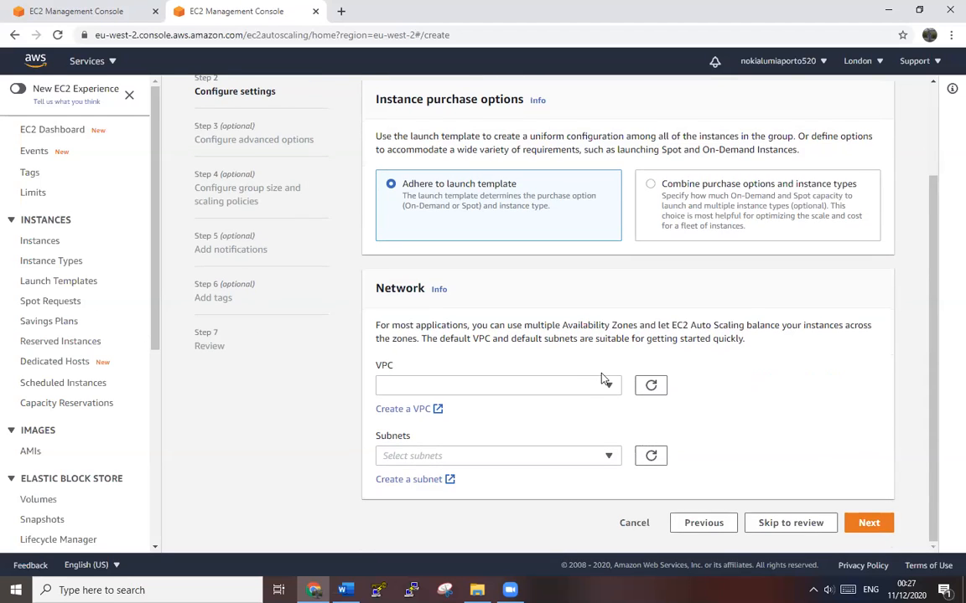
pyautogui.click(587, 383)
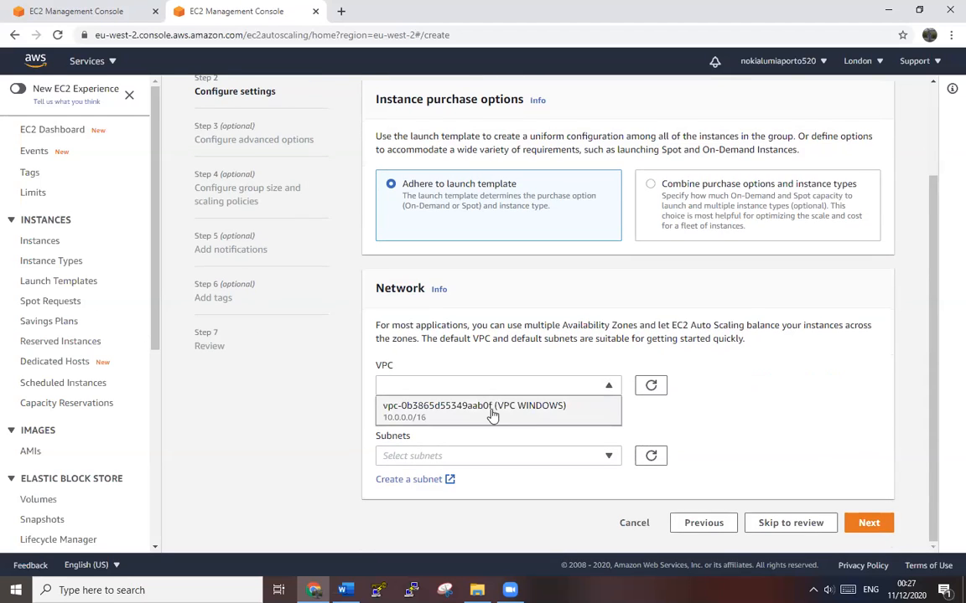
pyautogui.click(530, 416)
pyautogui.scroll(-1, 707, 424)
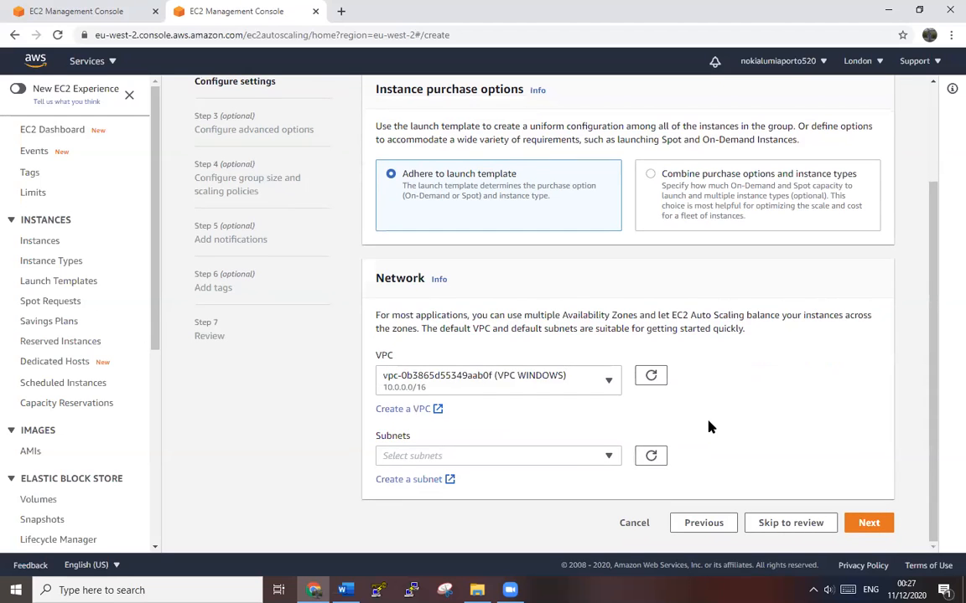
pyautogui.click(587, 459)
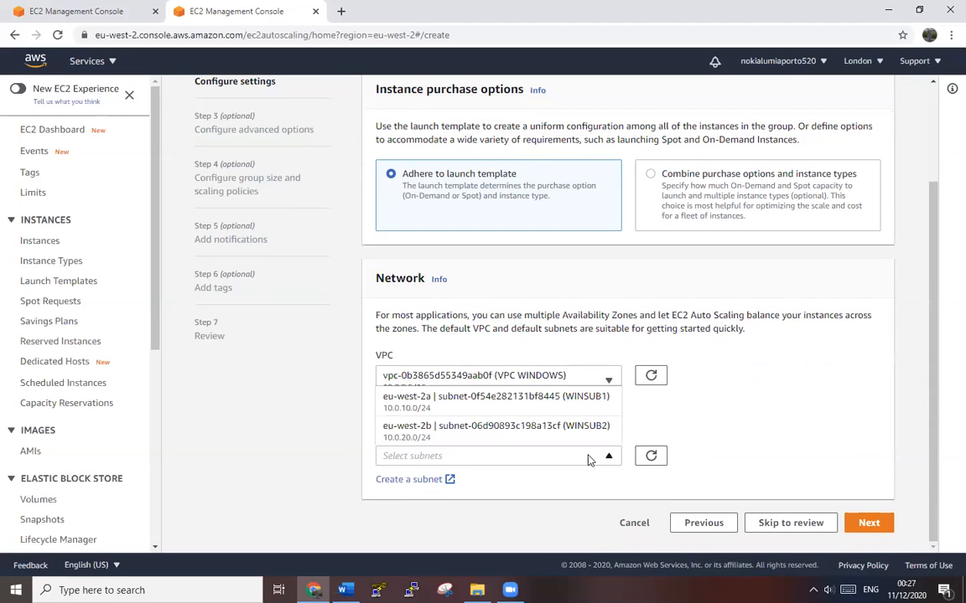
pyautogui.click(621, 404)
pyautogui.scroll(-1, 809, 459)
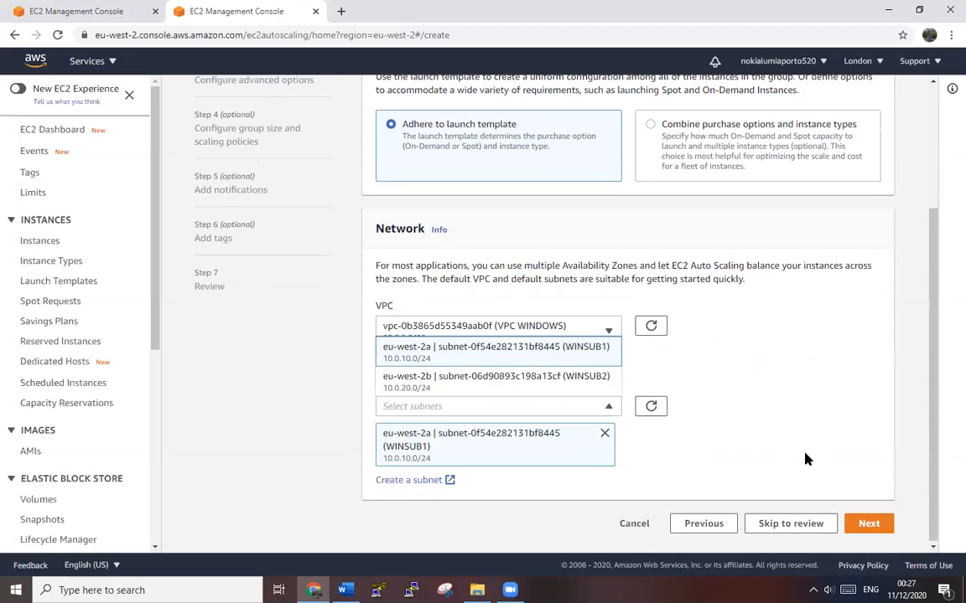
pyautogui.click(587, 406)
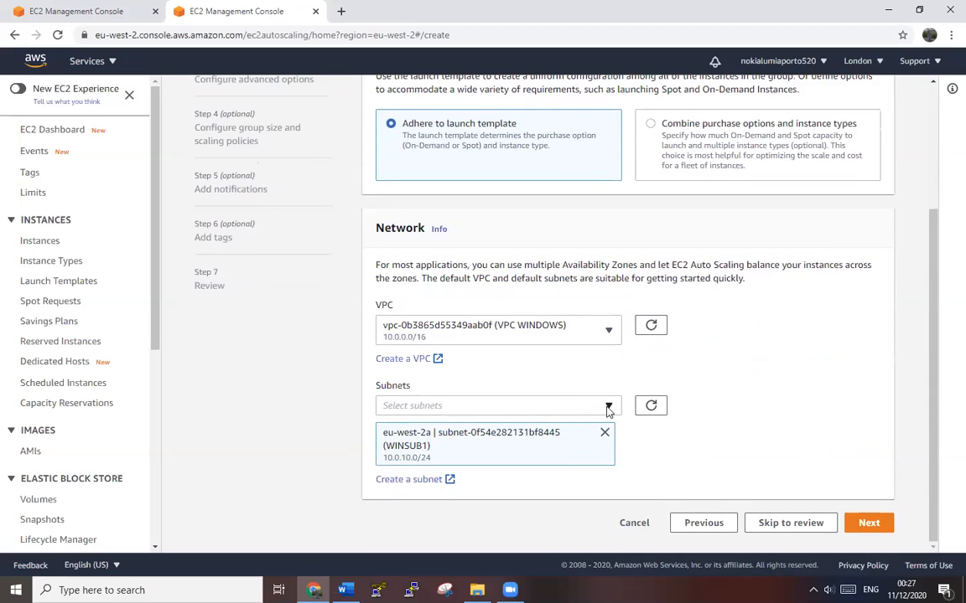
pyautogui.click(609, 408)
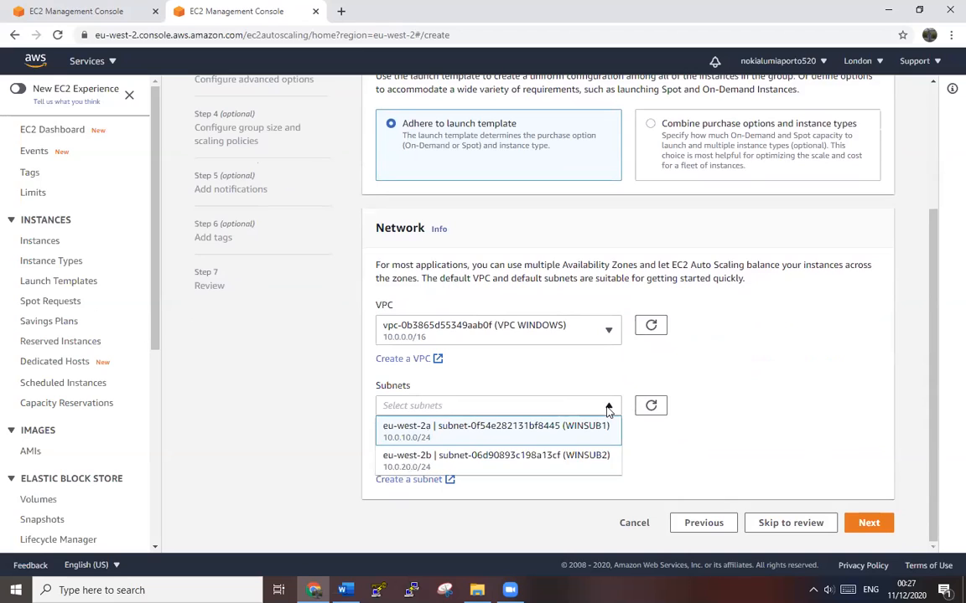
pyautogui.click(556, 459)
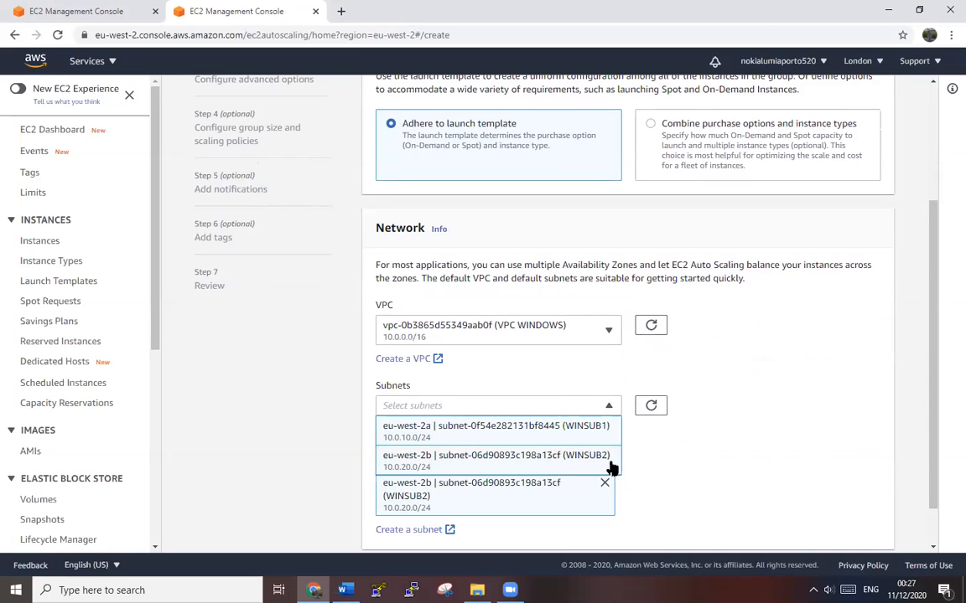
pyautogui.click(570, 458)
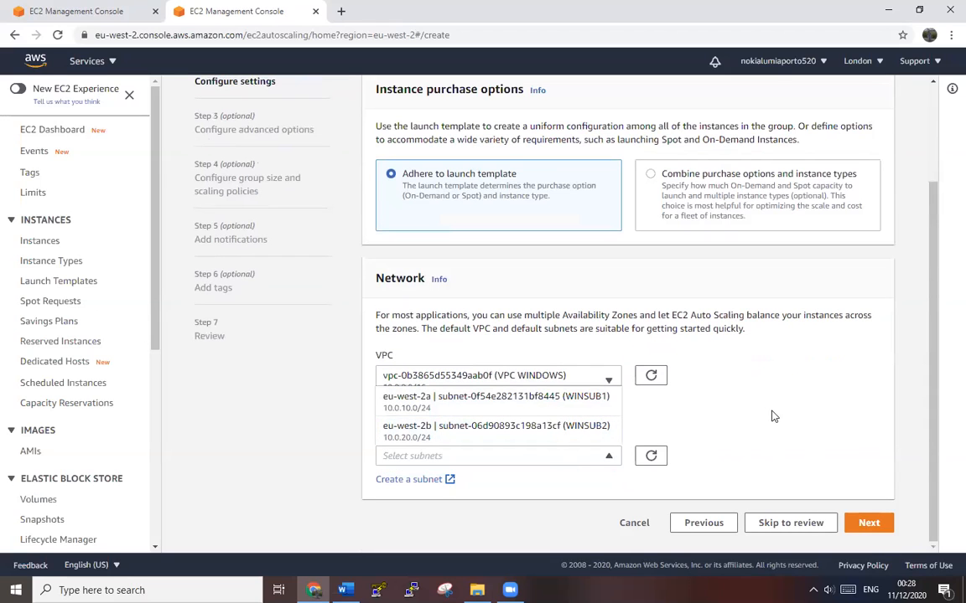
pyautogui.click(872, 525)
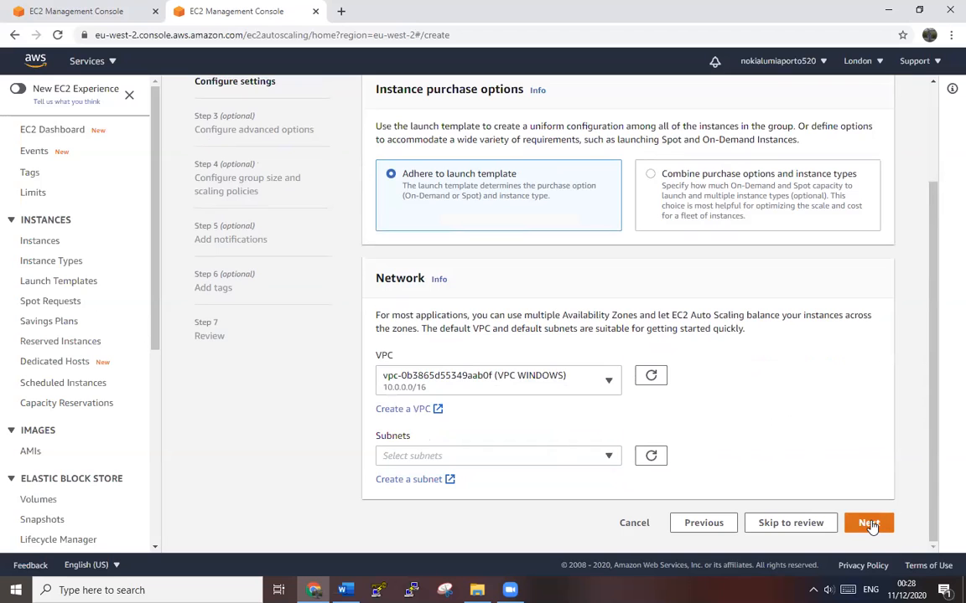
# Step: Add subnets WINSUB1 in eu-west-2a and WINSUB2 in eu-west-2b to the group and continue to the advanced options
pyautogui.click(577, 458)
pyautogui.click(549, 402)
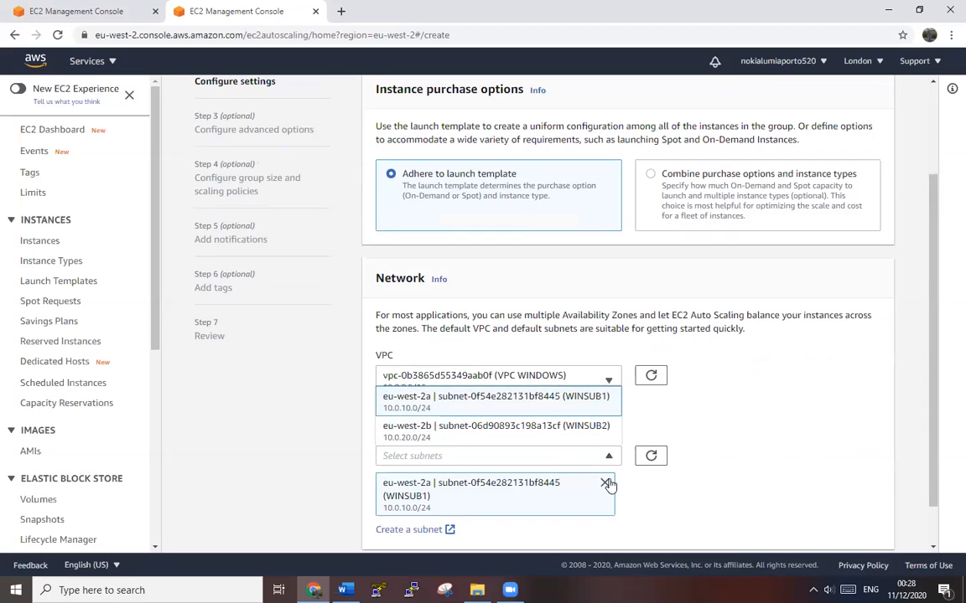
pyautogui.click(609, 457)
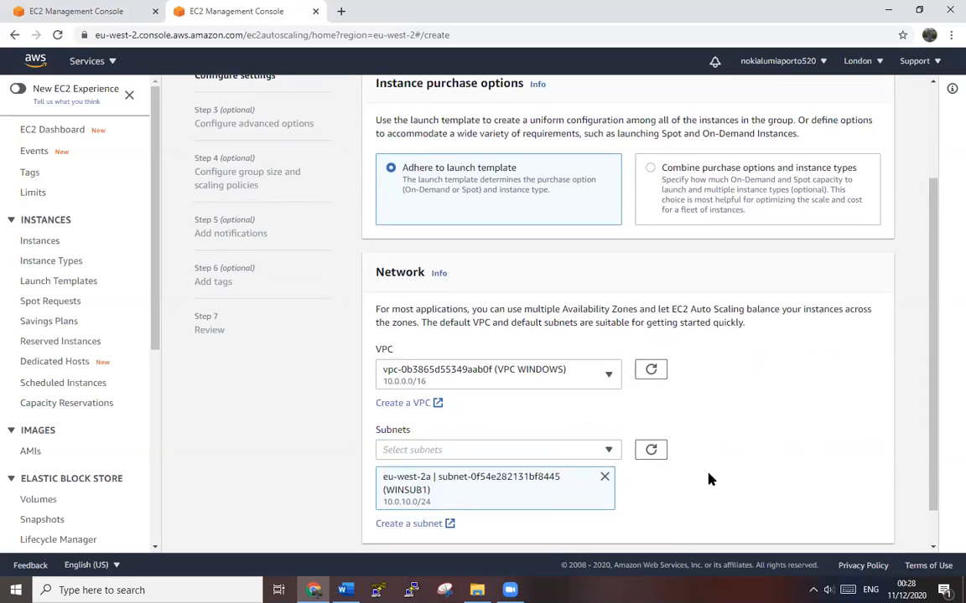
pyautogui.scroll(-1, 707, 478)
pyautogui.click(607, 405)
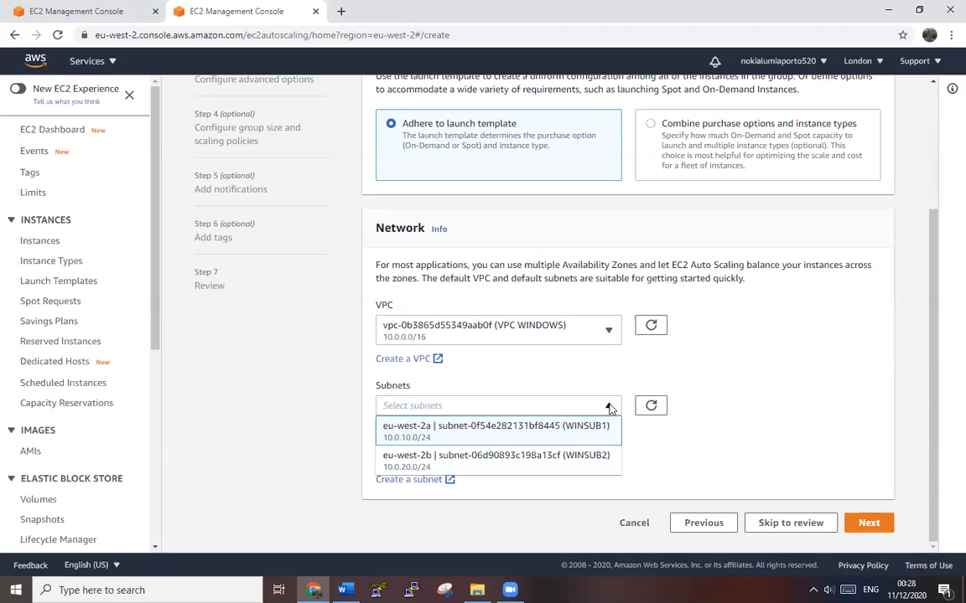
pyautogui.click(566, 463)
pyautogui.click(767, 459)
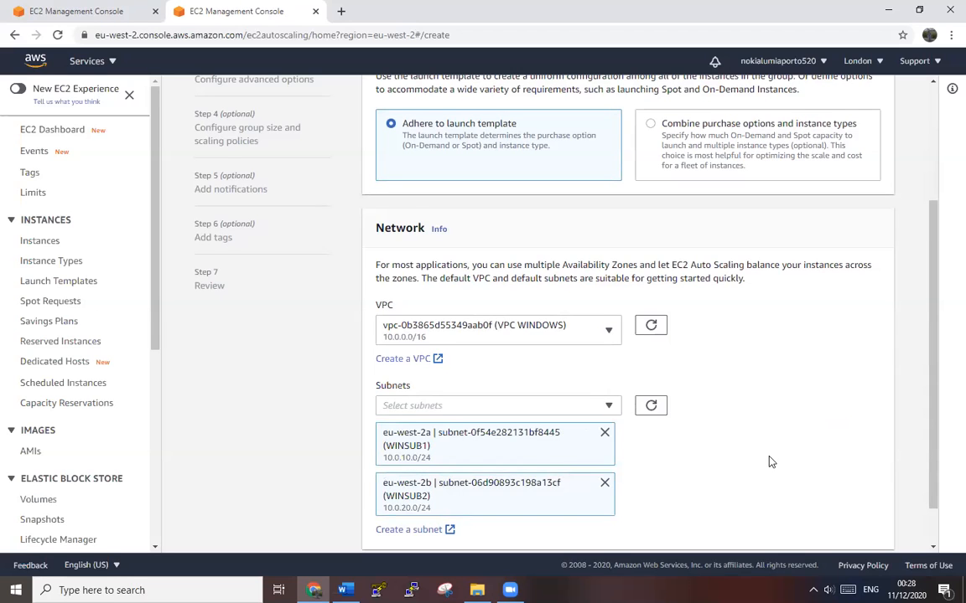
pyautogui.scroll(-1, 766, 459)
pyautogui.click(879, 528)
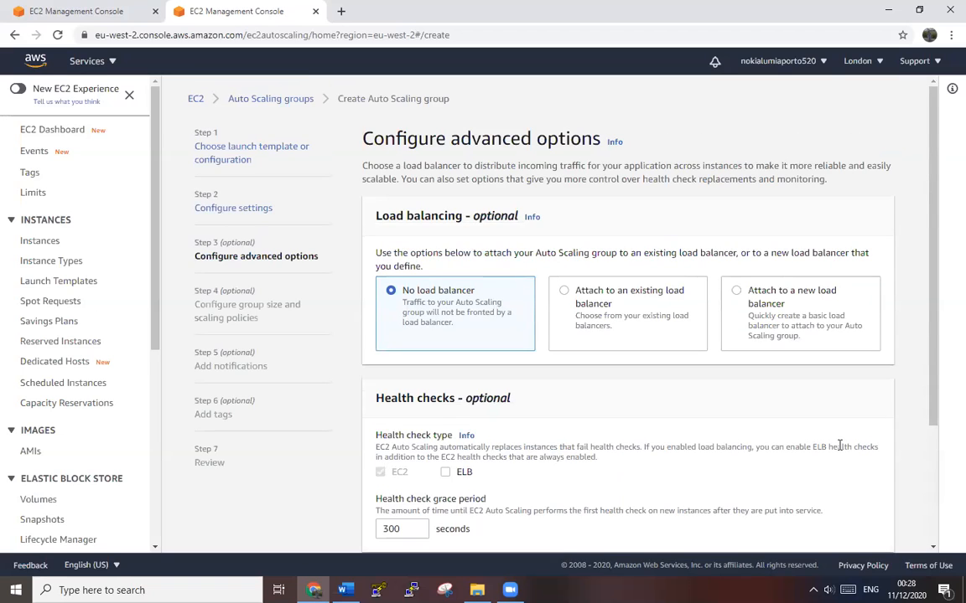
# Step: Attach the Auto Scaling group to a new load balancer and choose Network Load Balancer as its type
pyautogui.scroll(-1, 839, 446)
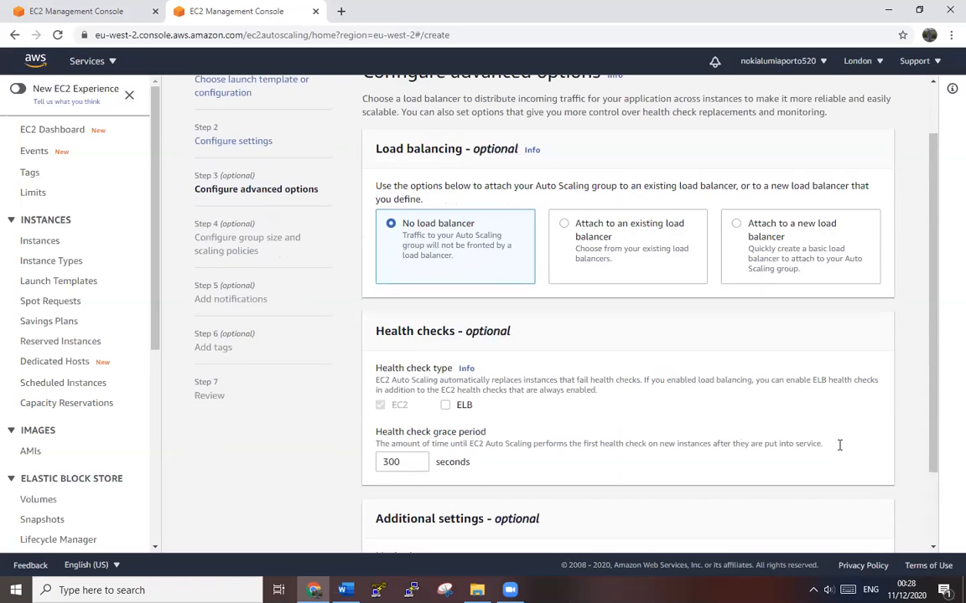
pyautogui.click(814, 269)
pyautogui.scroll(-1, 786, 353)
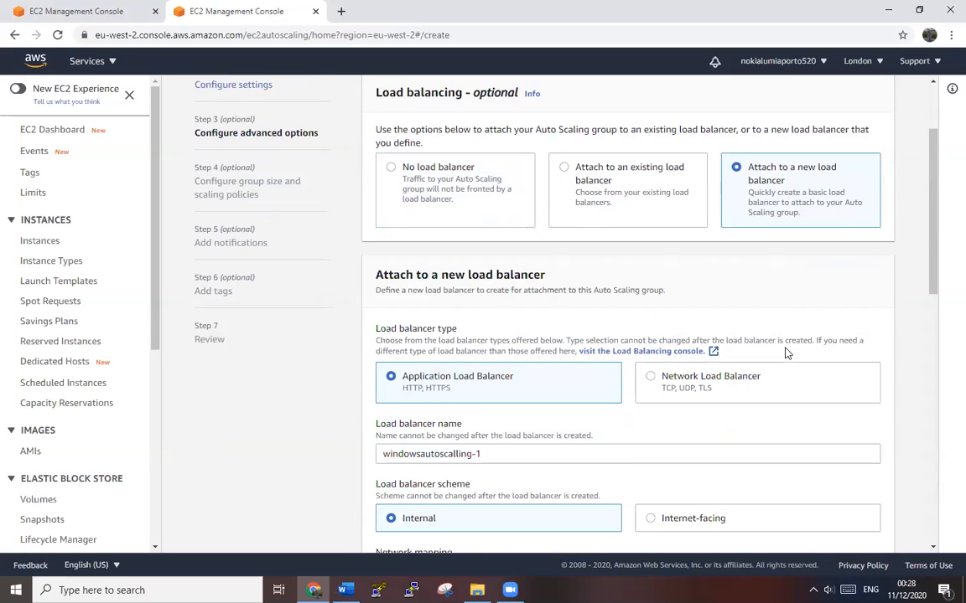
pyautogui.scroll(-1, 785, 353)
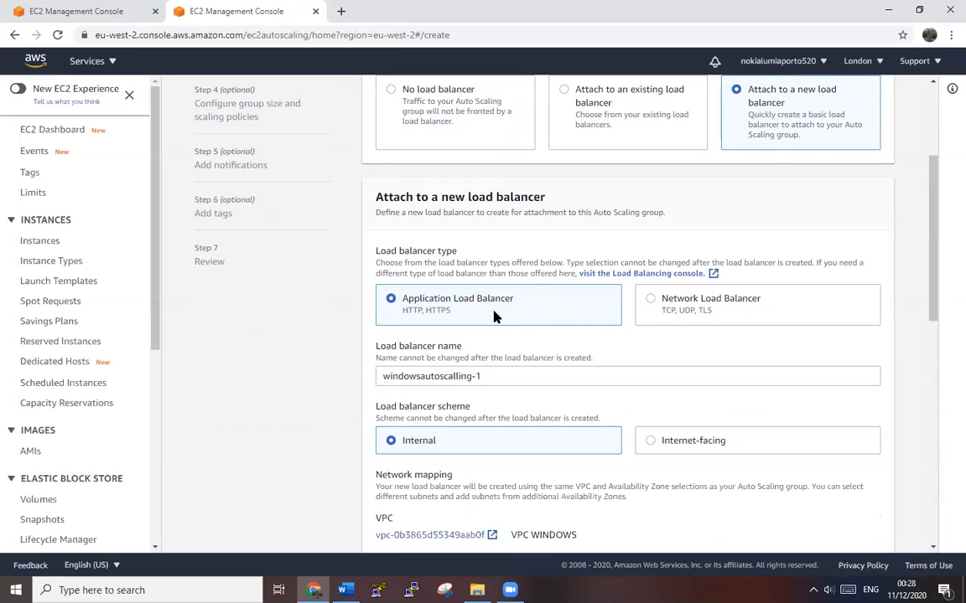
pyautogui.click(676, 310)
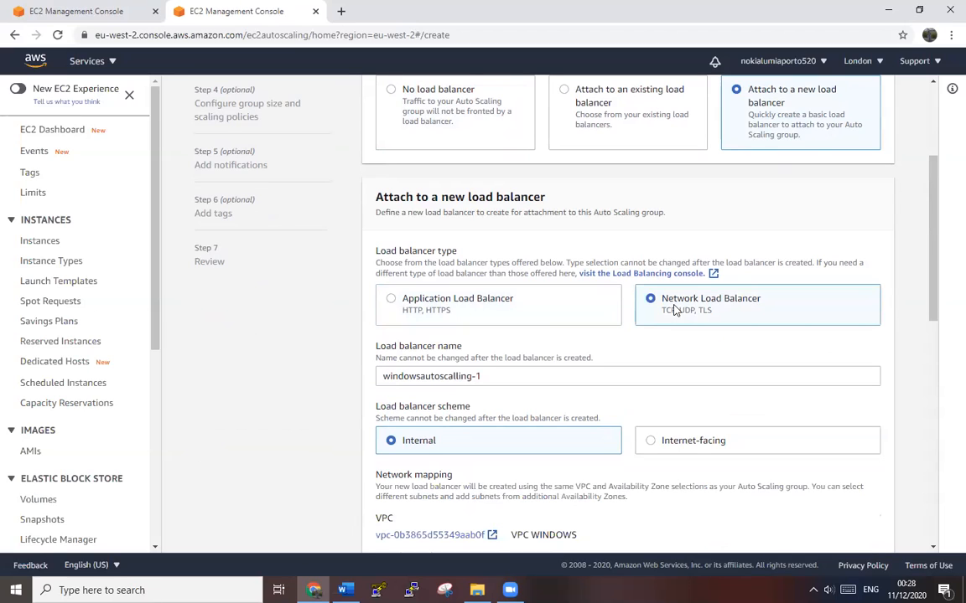
# Step: Open the Load Balancing console and examine the configuration page for creating an Application Load Balancer
pyautogui.click(629, 277)
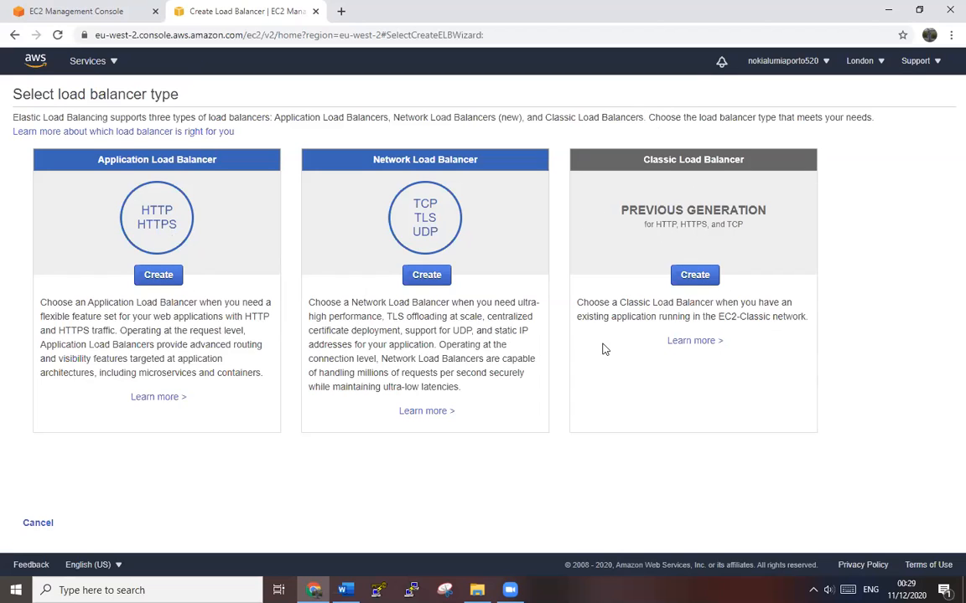
pyautogui.click(155, 276)
pyautogui.click(155, 276)
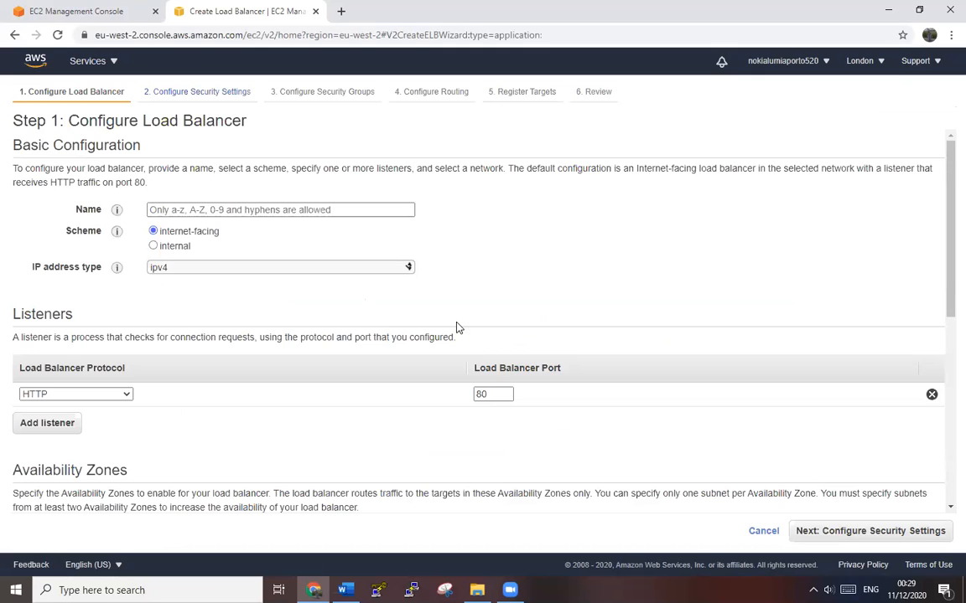
pyautogui.scroll(-3, 456, 327)
pyautogui.scroll(3, 456, 326)
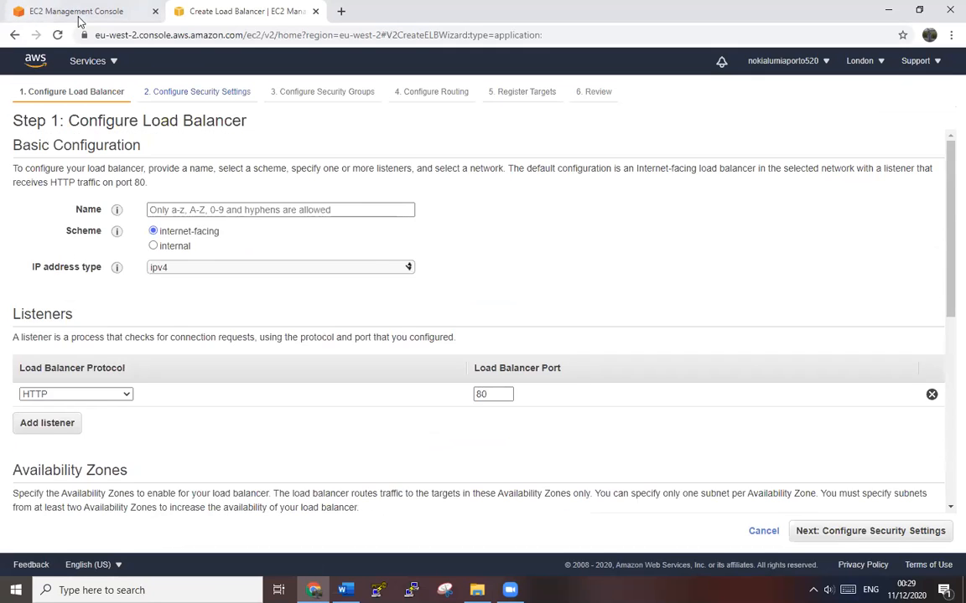
# Step: Return to the Windowsautoscallinggroup creation form in the other browser tab and check which launch templates it offers
pyautogui.click(78, 19)
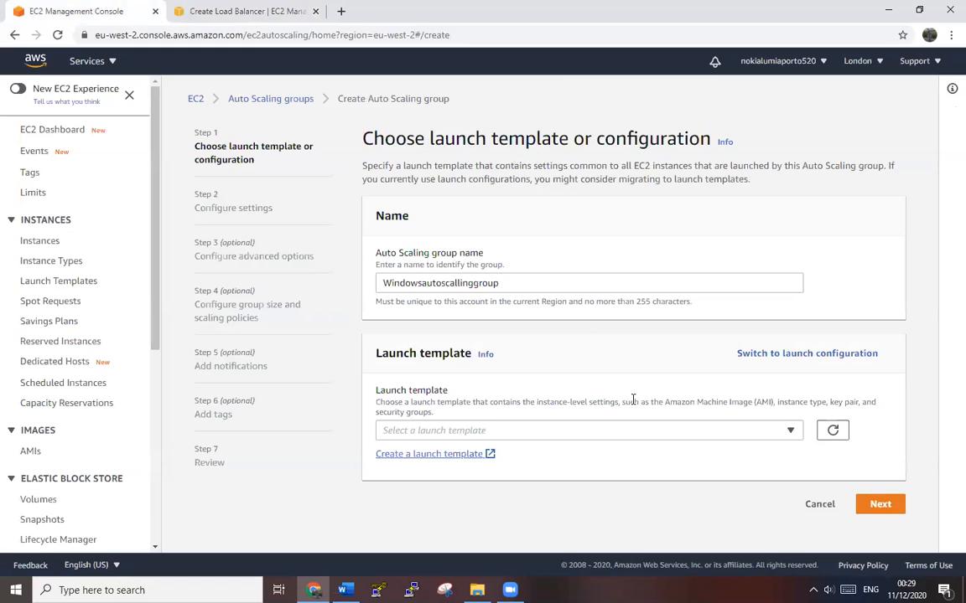
pyautogui.click(791, 440)
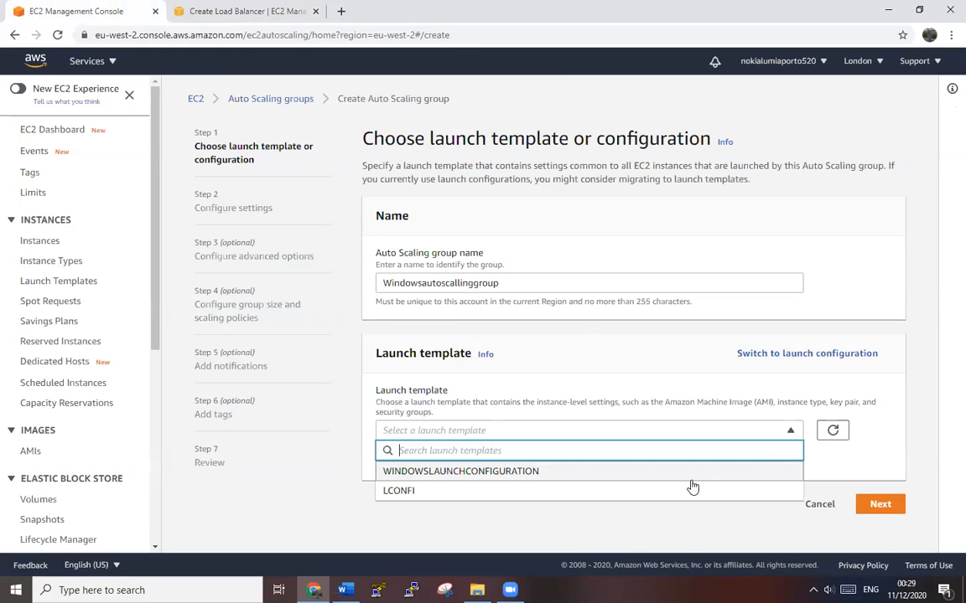
pyautogui.click(895, 451)
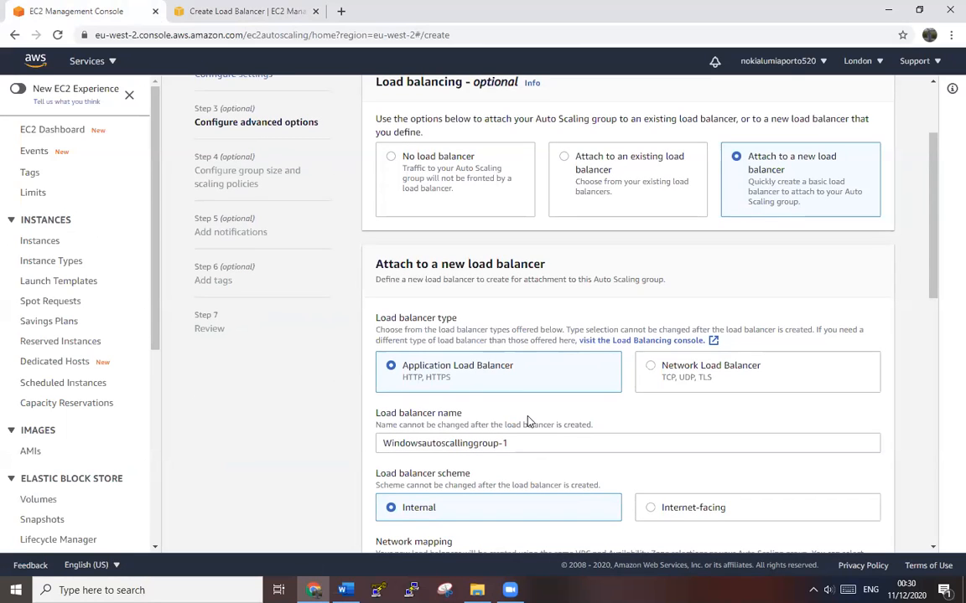
# Step: Route the new Application Load Balancer's HTTP listener on port 80 to a newly created target group
pyautogui.scroll(-2, 457, 365)
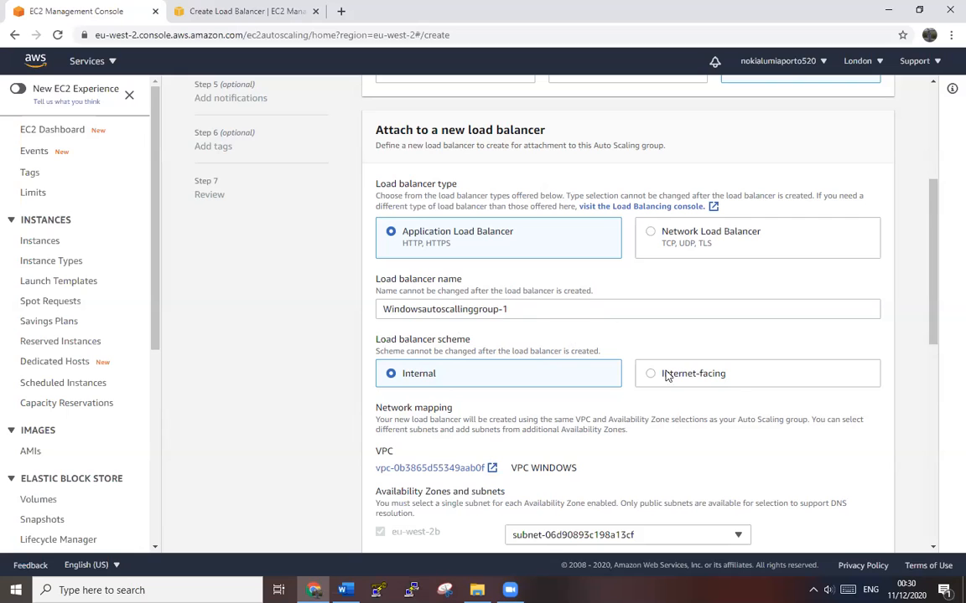
pyautogui.scroll(-2, 676, 457)
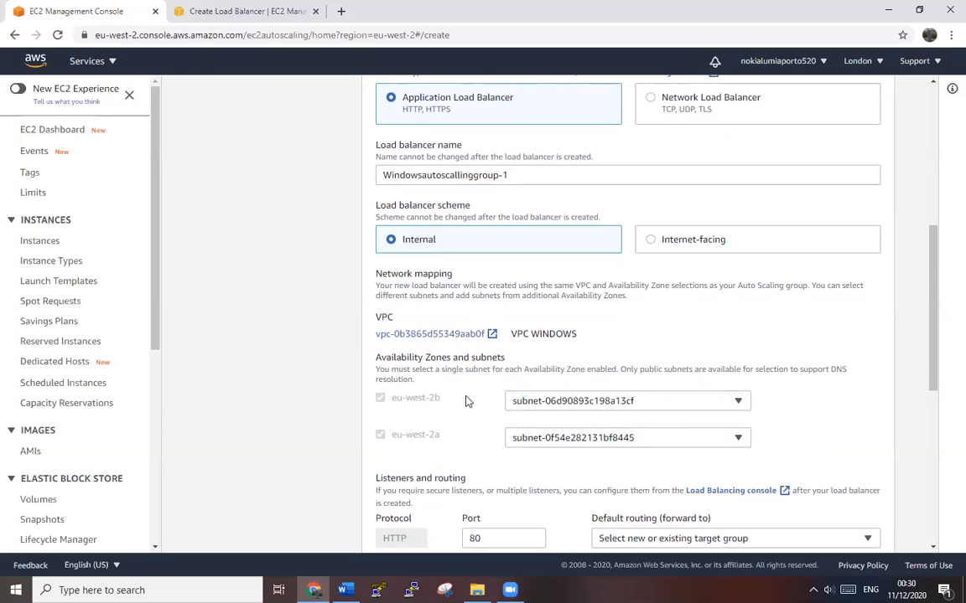
pyautogui.scroll(-2, 469, 416)
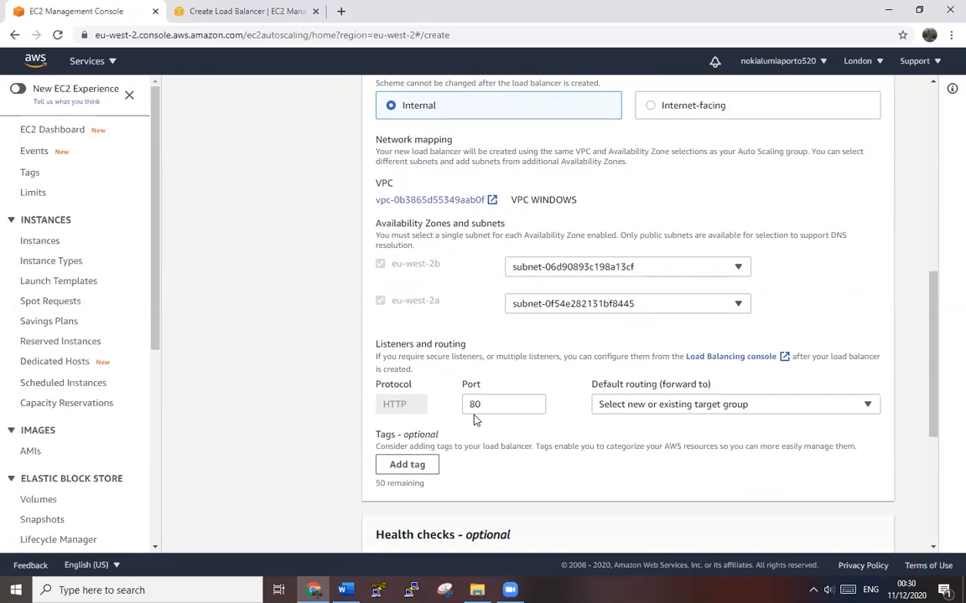
pyautogui.click(868, 405)
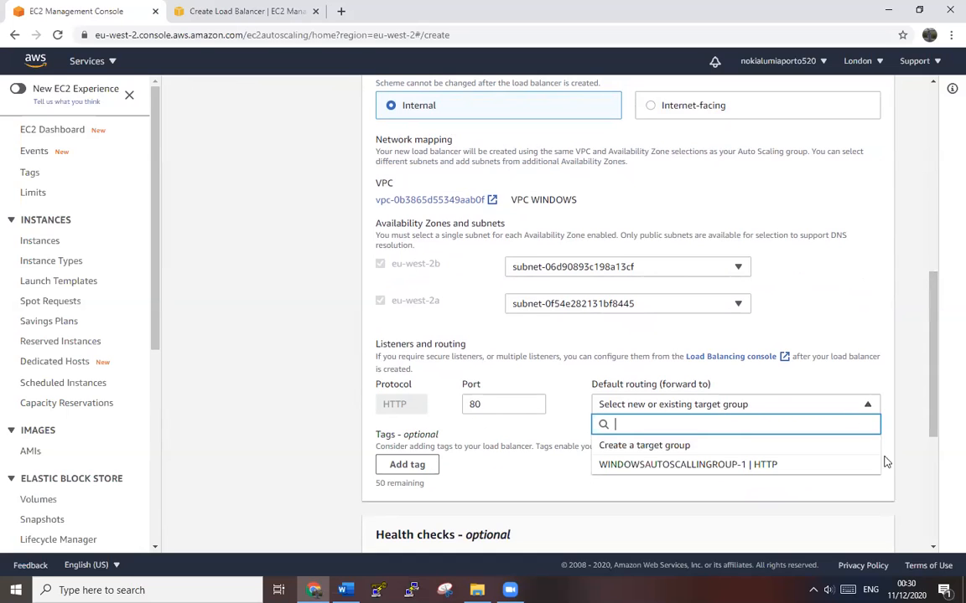
pyautogui.click(826, 464)
pyautogui.scroll(-2, 829, 485)
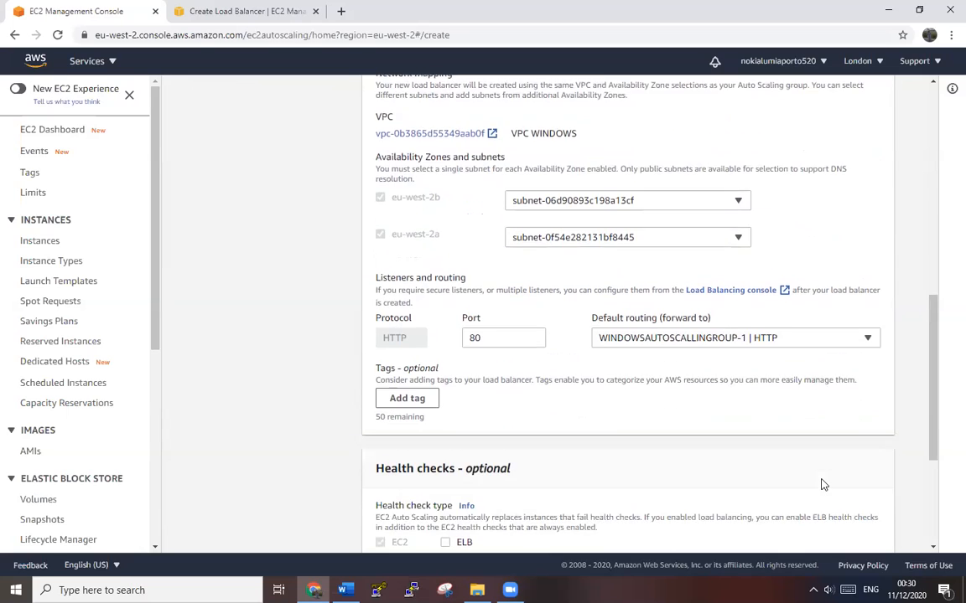
pyautogui.scroll(2, 821, 485)
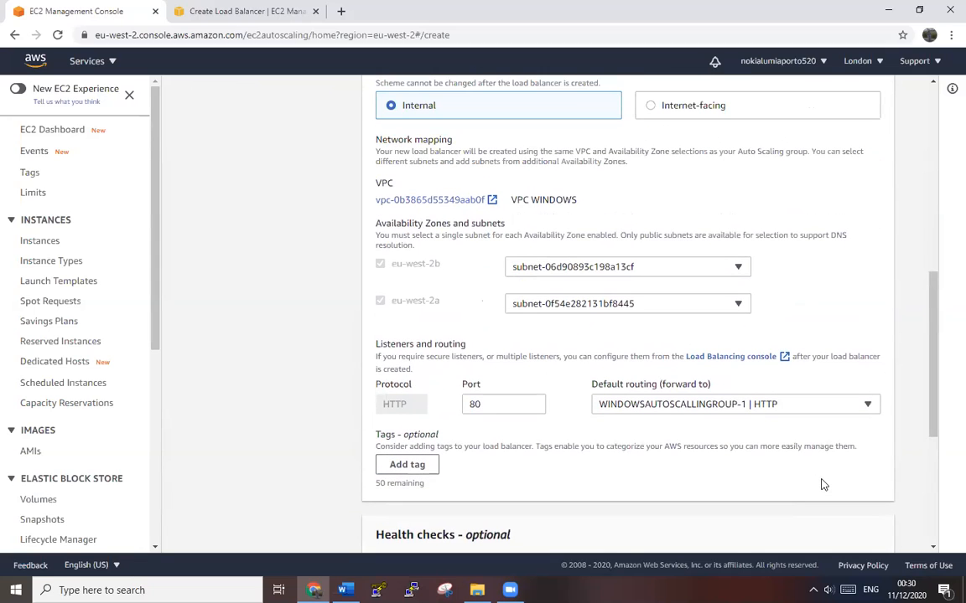
pyautogui.click(857, 413)
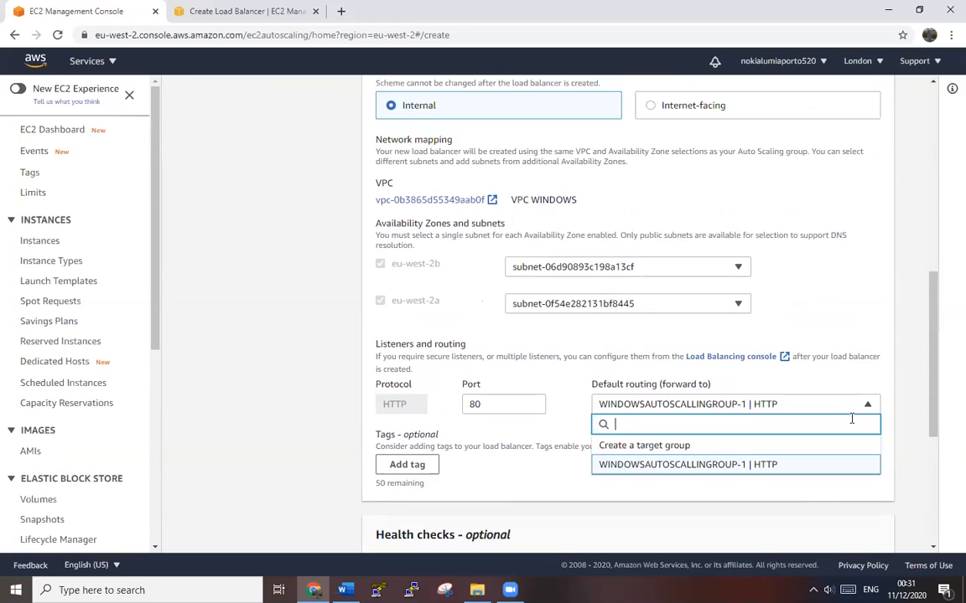
pyautogui.click(685, 446)
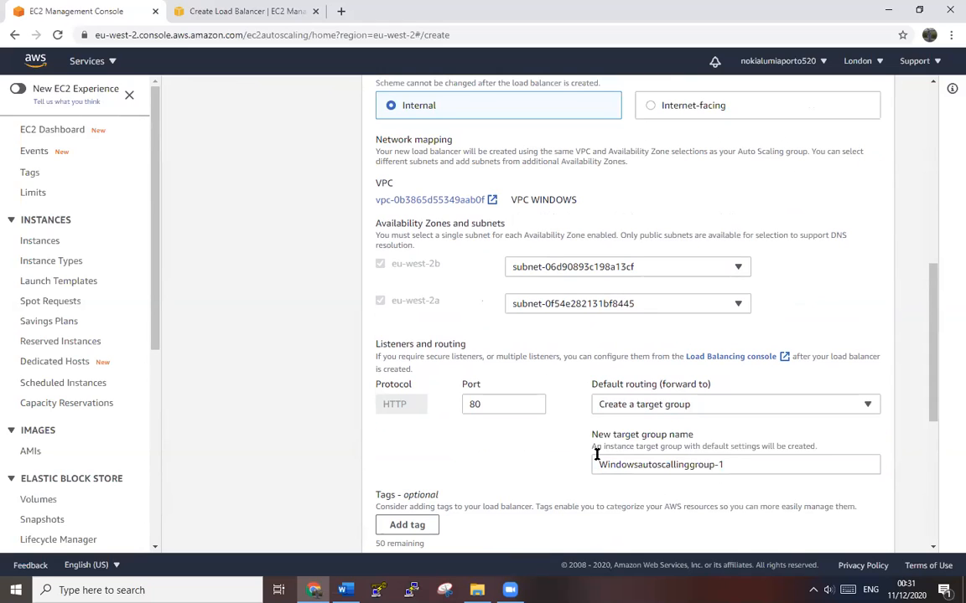
# Step: Set the health check grace period to 300 seconds and continue to the group size and scaling policies
pyautogui.scroll(-2, 595, 460)
pyautogui.scroll(-2, 675, 424)
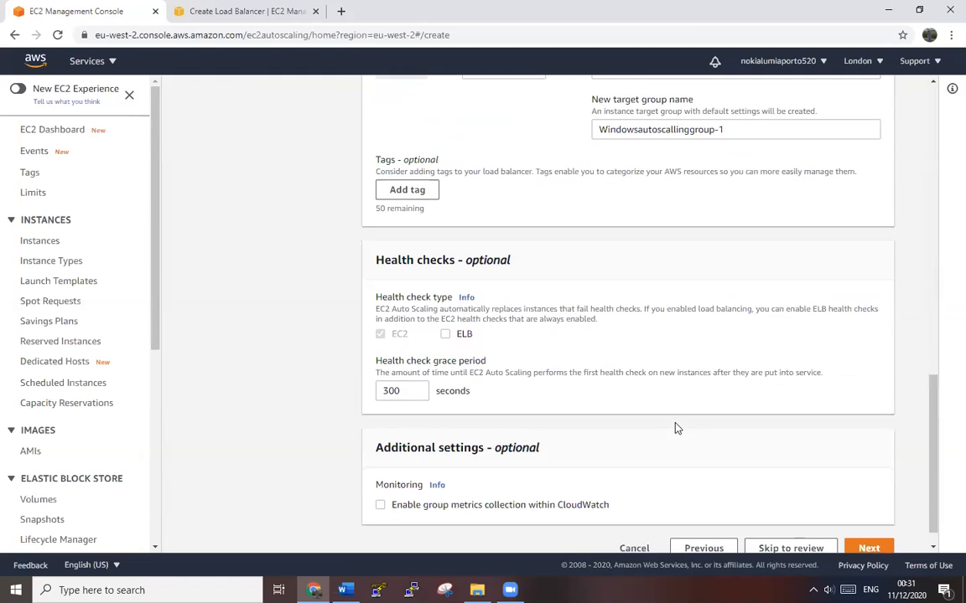
pyautogui.scroll(-1, 676, 428)
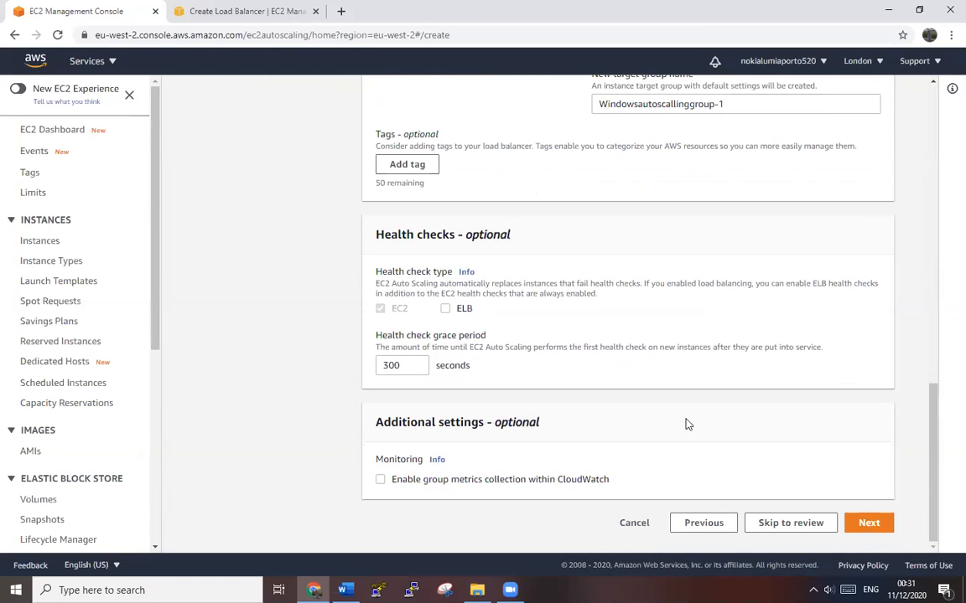
pyautogui.doubleClick(418, 369)
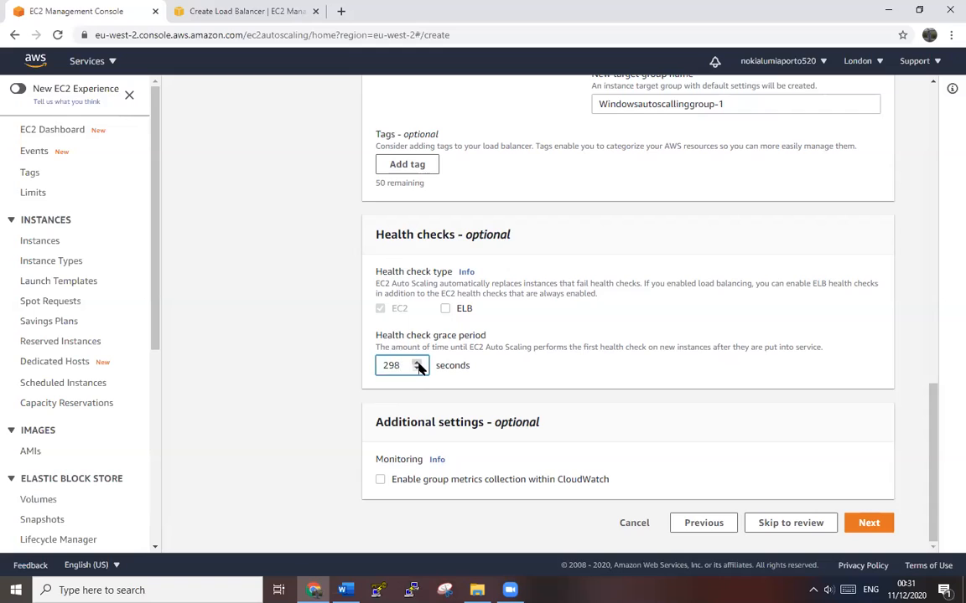
pyautogui.doubleClick(417, 364)
pyautogui.click(862, 526)
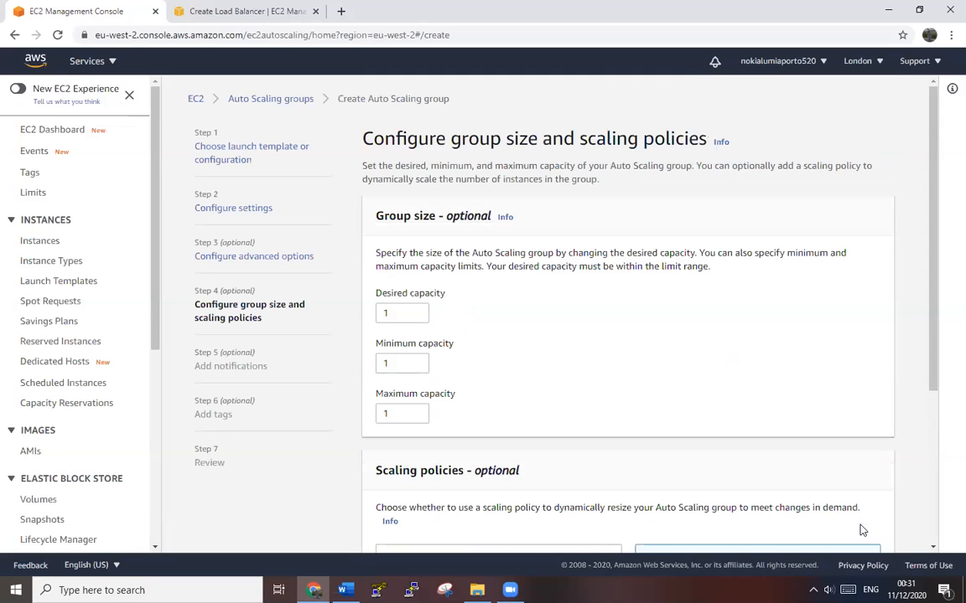
# Step: Set the group's desired capacity to 2, minimum capacity to 1 and maximum capacity to 4
pyautogui.click(417, 361)
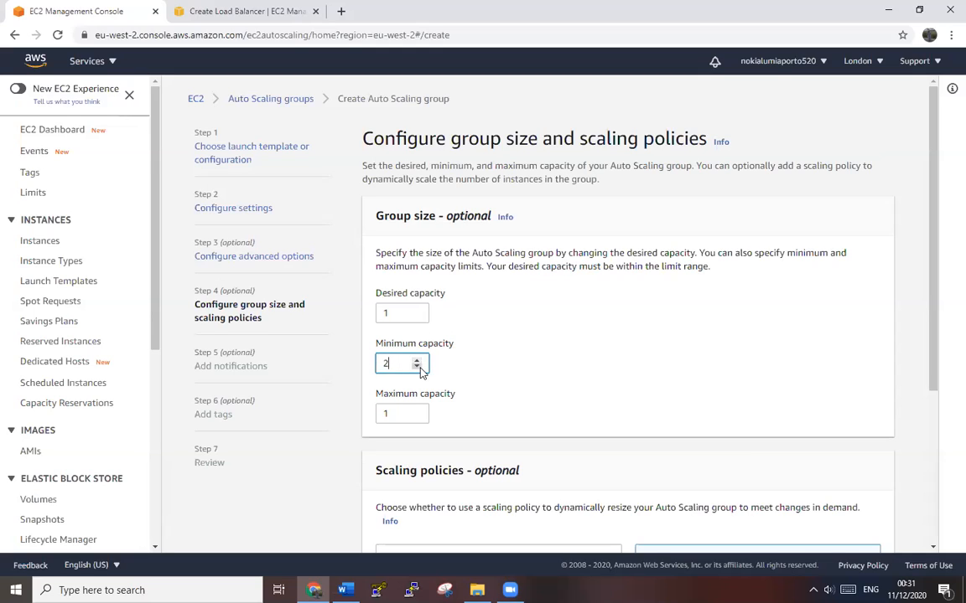
pyautogui.doubleClick(419, 368)
pyautogui.click(417, 361)
pyautogui.click(418, 310)
pyautogui.click(417, 411)
pyautogui.click(417, 411)
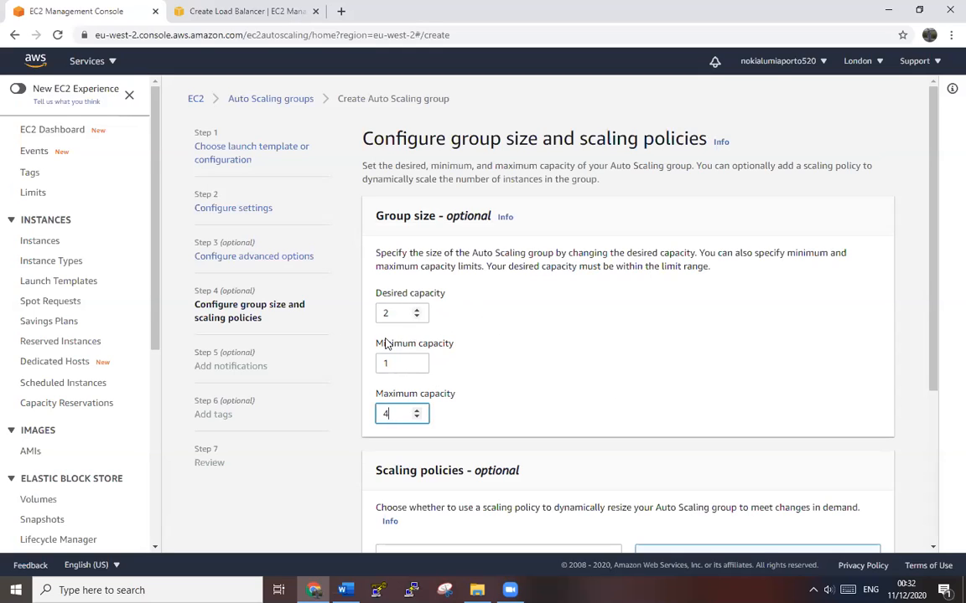
# Step: Enable a target tracking scaling policy for the group and keep Average CPU utilization as its metric type
pyautogui.scroll(-1, 483, 405)
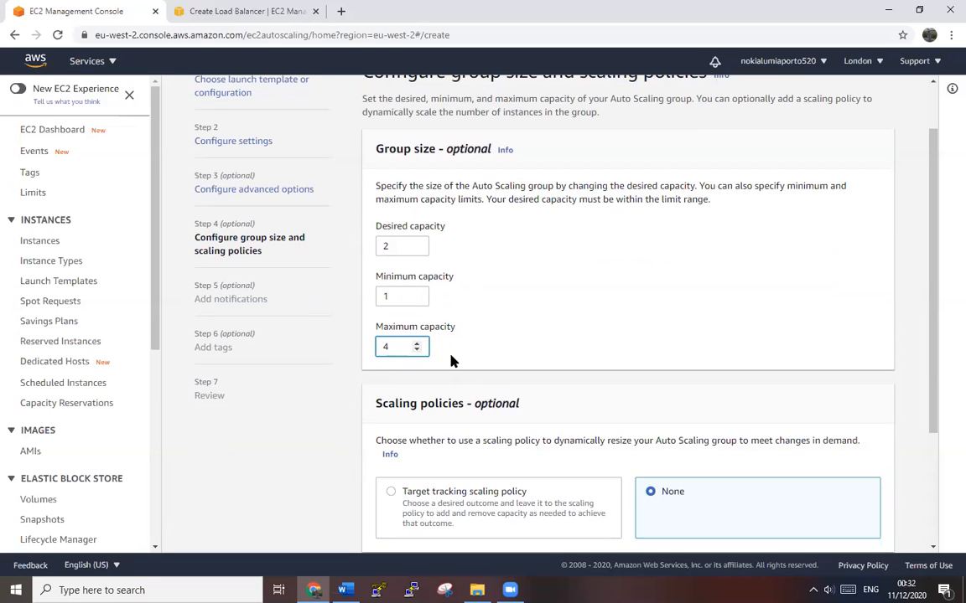
pyautogui.scroll(-1, 451, 360)
pyautogui.scroll(-2, 451, 361)
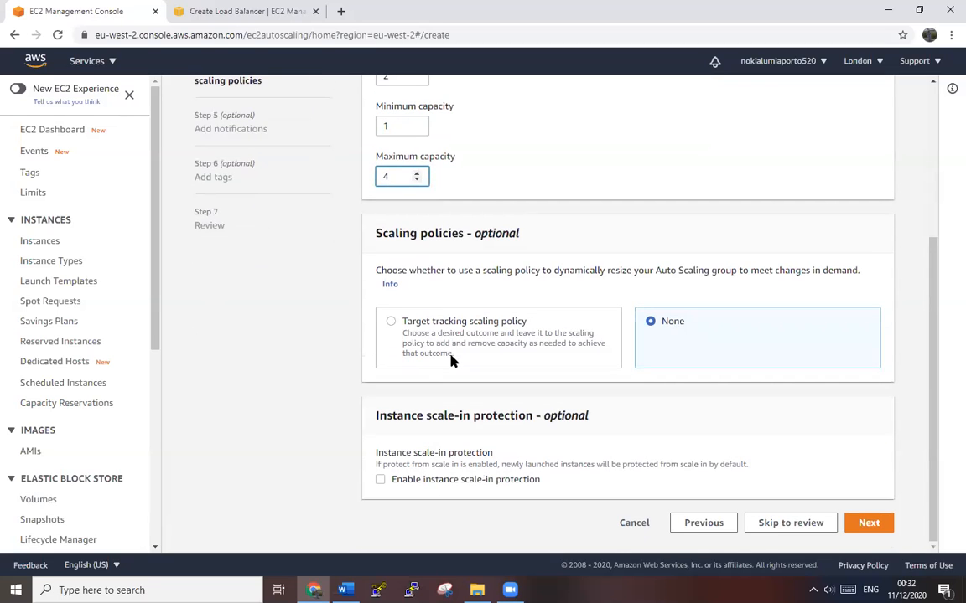
pyautogui.scroll(2, 451, 356)
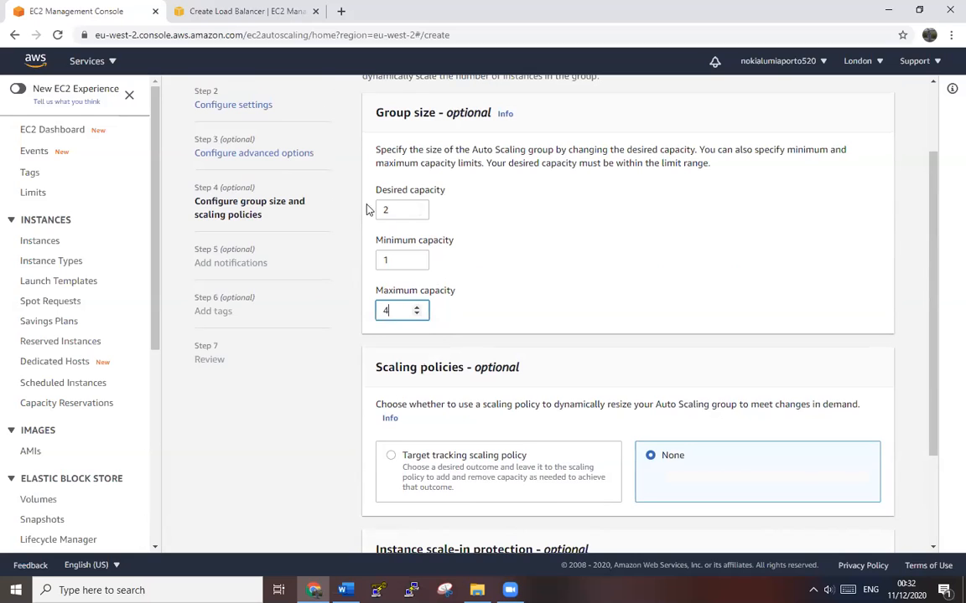
pyautogui.scroll(-2, 637, 356)
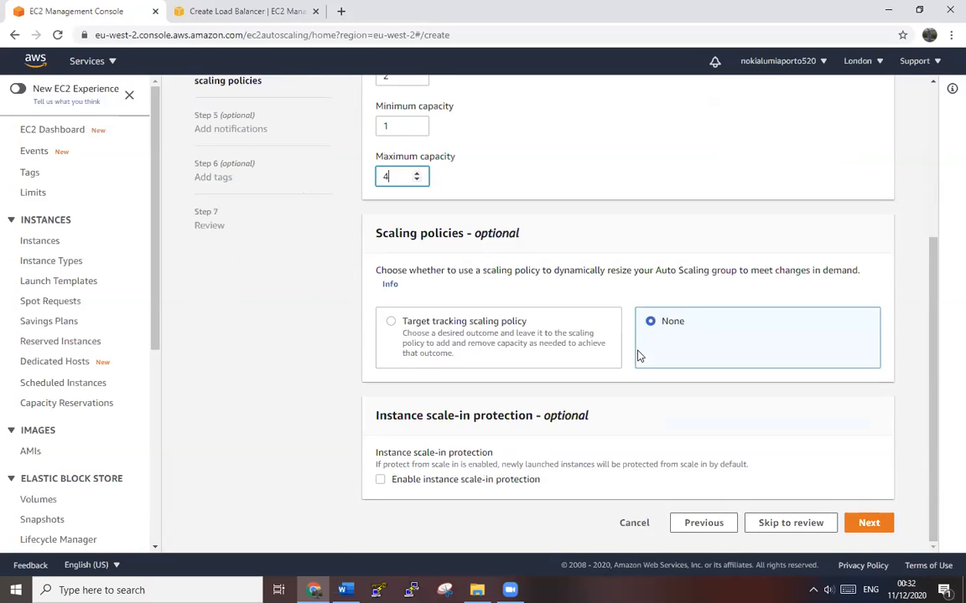
pyautogui.scroll(3, 637, 356)
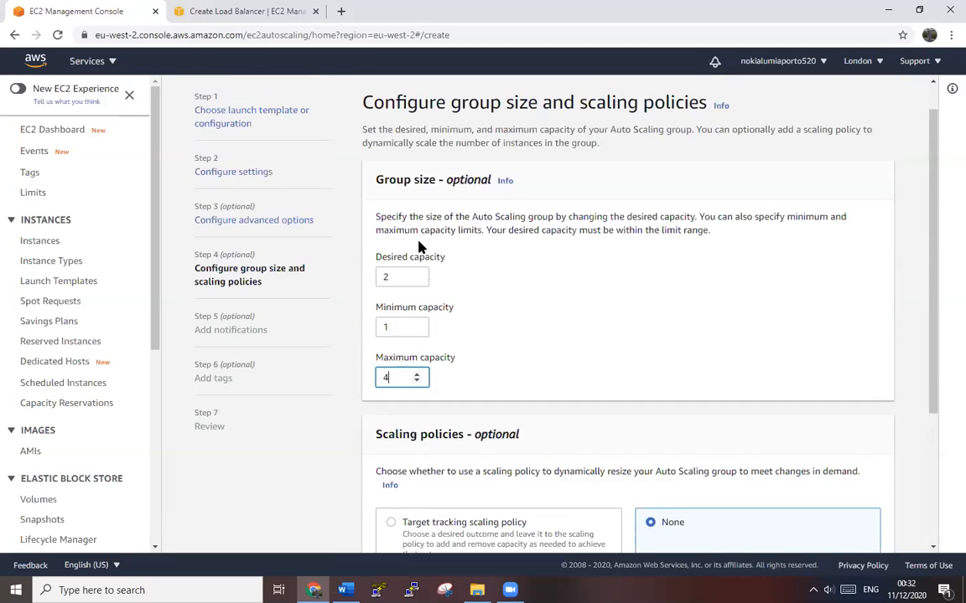
pyautogui.scroll(-3, 570, 375)
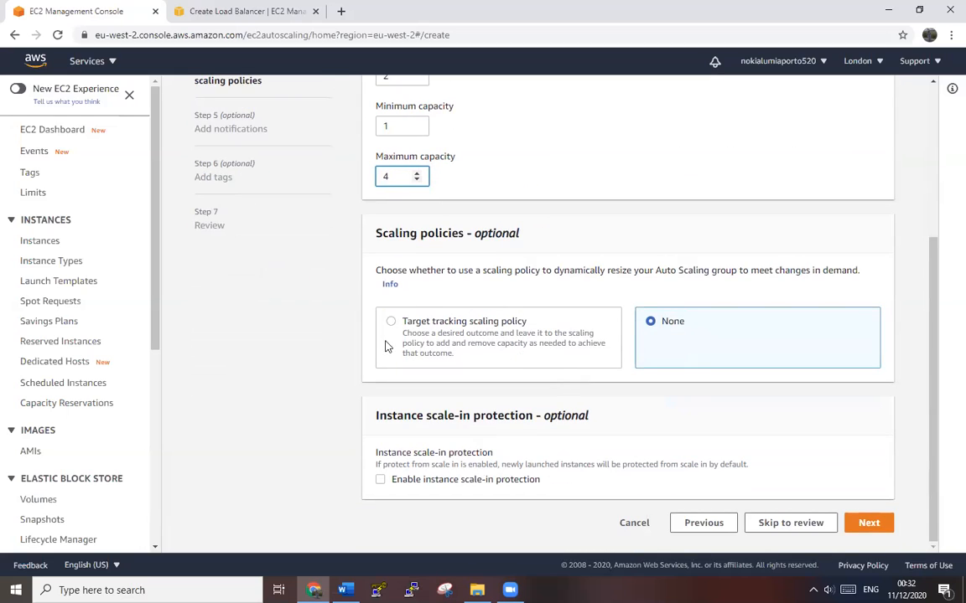
pyautogui.click(410, 331)
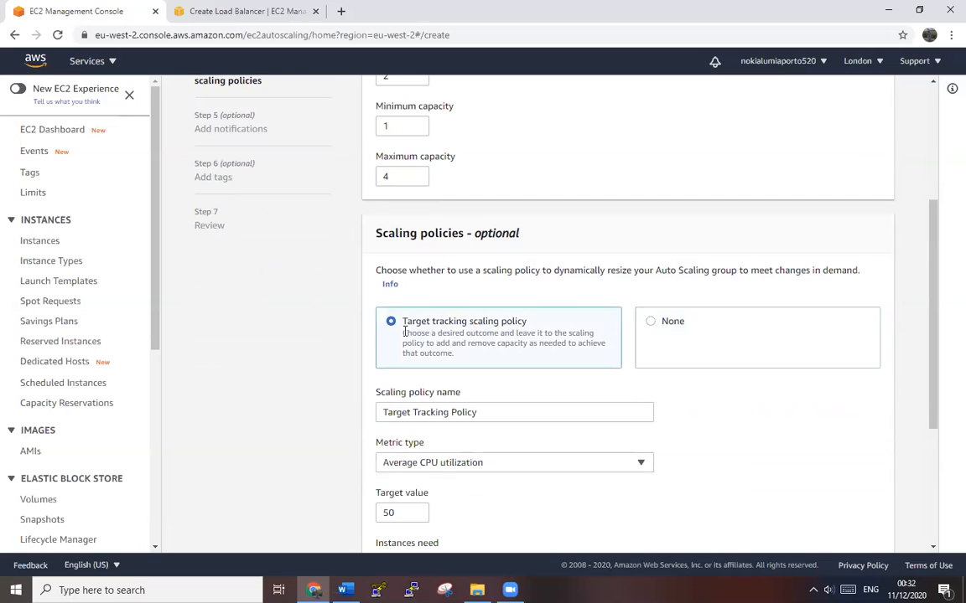
pyautogui.scroll(-1, 752, 428)
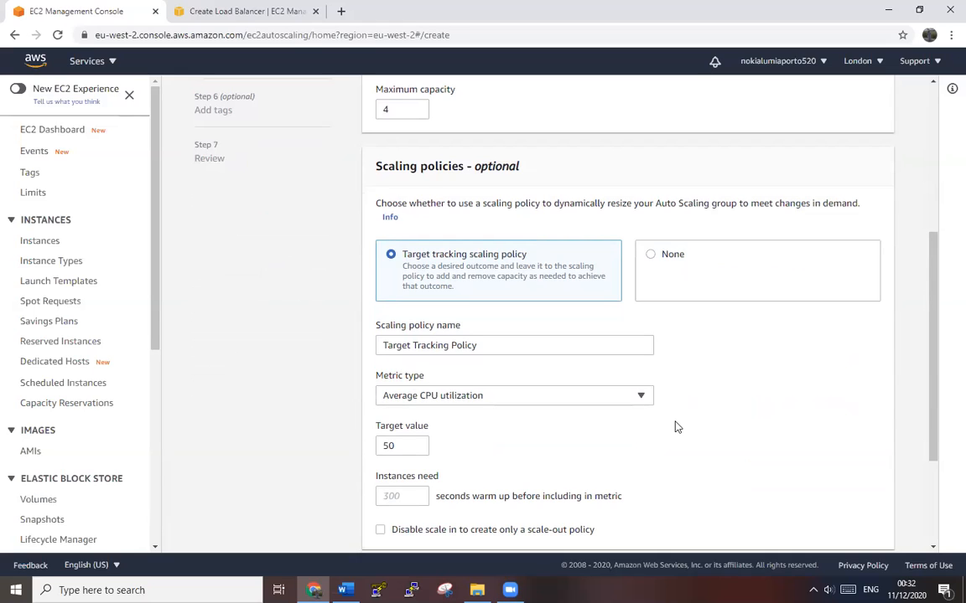
pyautogui.click(646, 401)
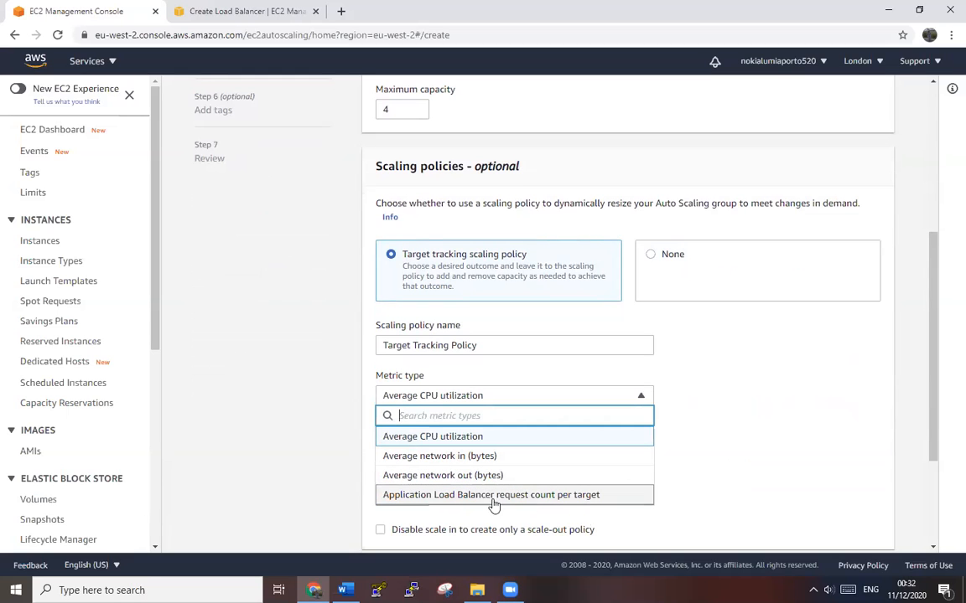
pyautogui.scroll(-1, 495, 505)
pyautogui.click(502, 371)
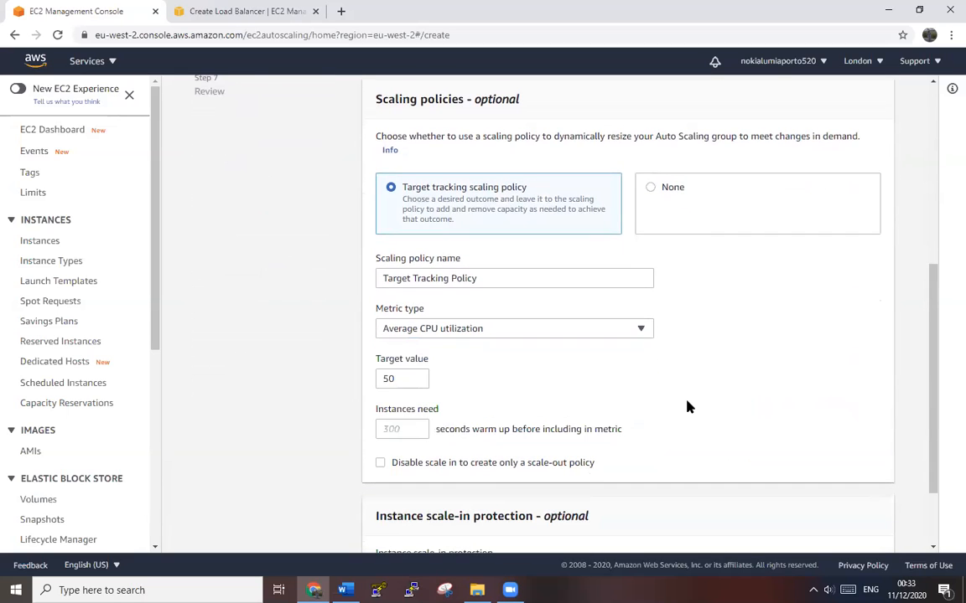
# Step: Set the scaling policy's target value to 50, keep the default warm-up time and continue to the notifications
pyautogui.moveTo(402, 376); pyautogui.dragTo(335, 383)
pyautogui.write('60')
pyautogui.press('BackSpace')
pyautogui.press('BackSpace')
pyautogui.write('40')
pyautogui.press('BackSpace')
pyautogui.press('BackSpace')
pyautogui.write('50')
pyautogui.click(394, 427)
pyautogui.scroll(-2, 447, 431)
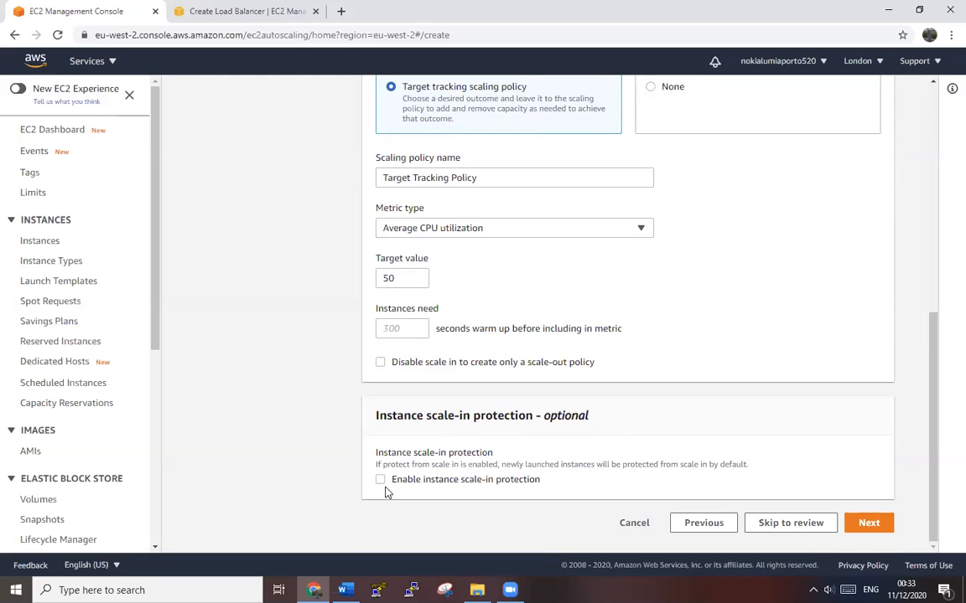
pyautogui.click(872, 526)
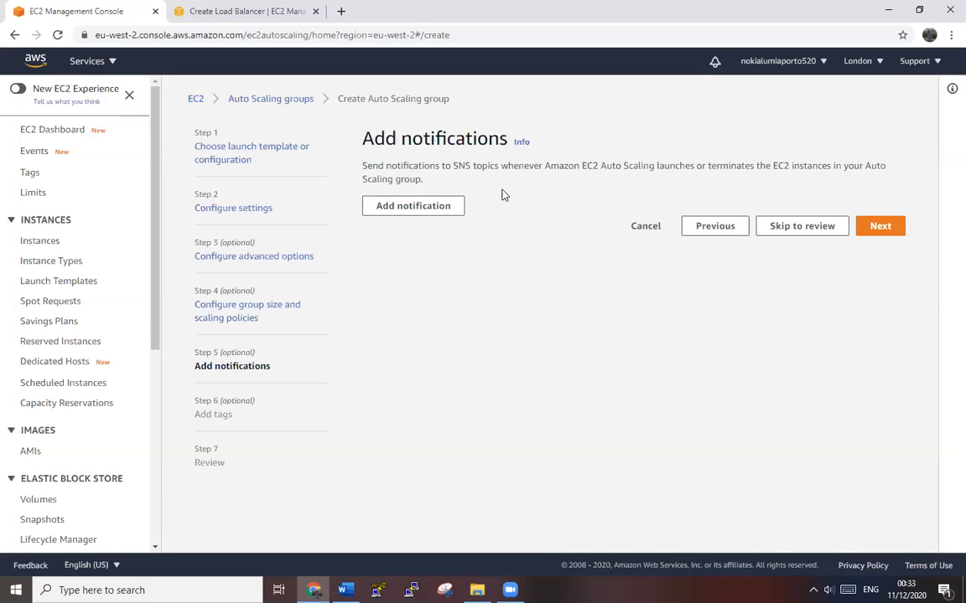
# Step: Skip adding notifications and tags, and review the complete configuration of the Auto Scaling group
pyautogui.click(879, 229)
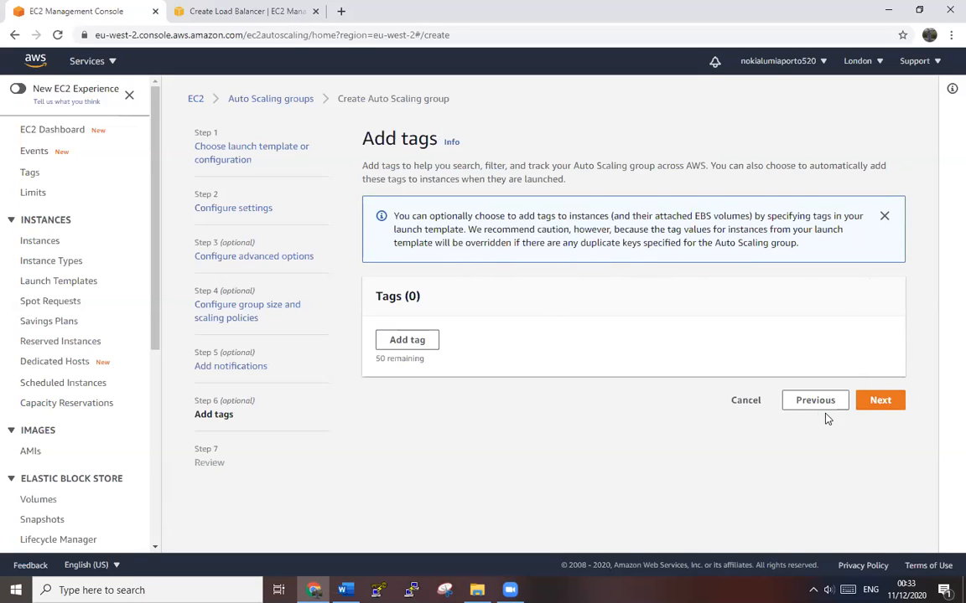
pyautogui.click(876, 403)
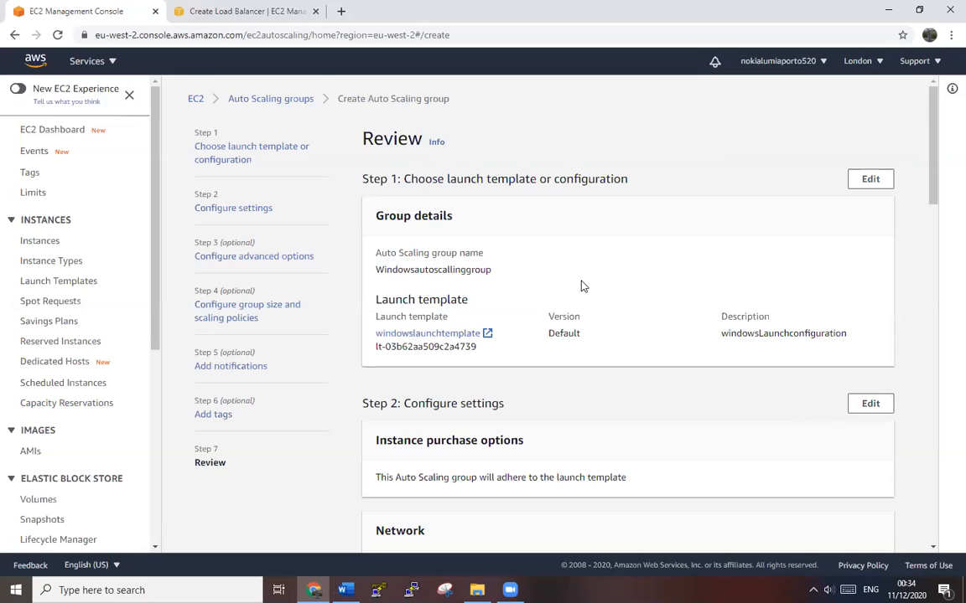
pyautogui.scroll(-1, 583, 286)
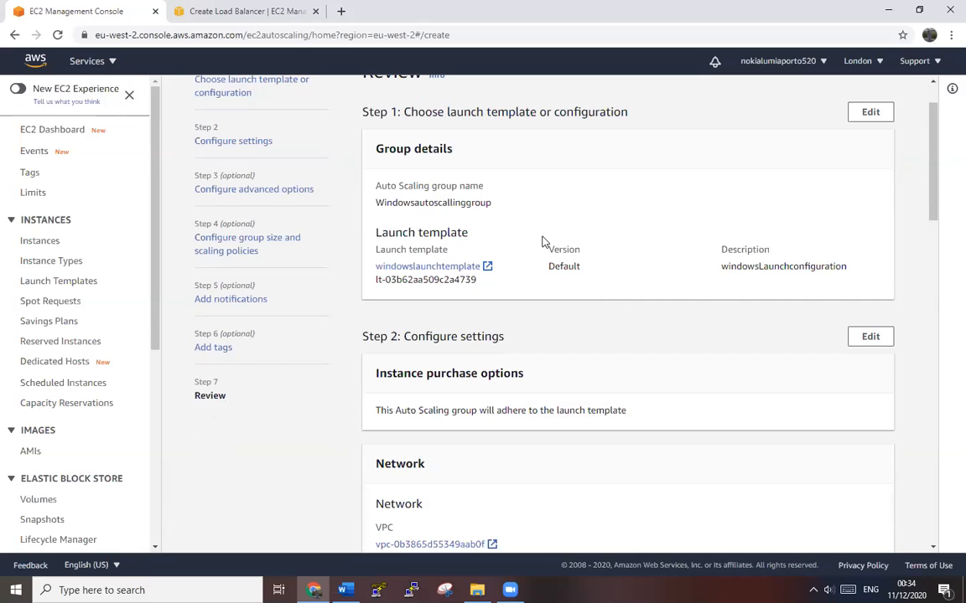
pyautogui.scroll(-2, 543, 242)
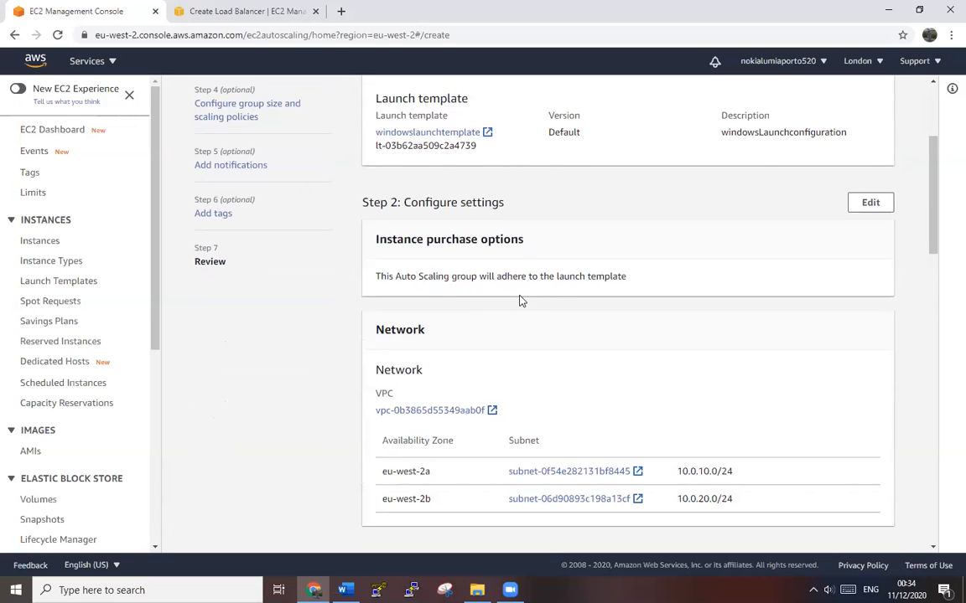
pyautogui.scroll(-3, 656, 308)
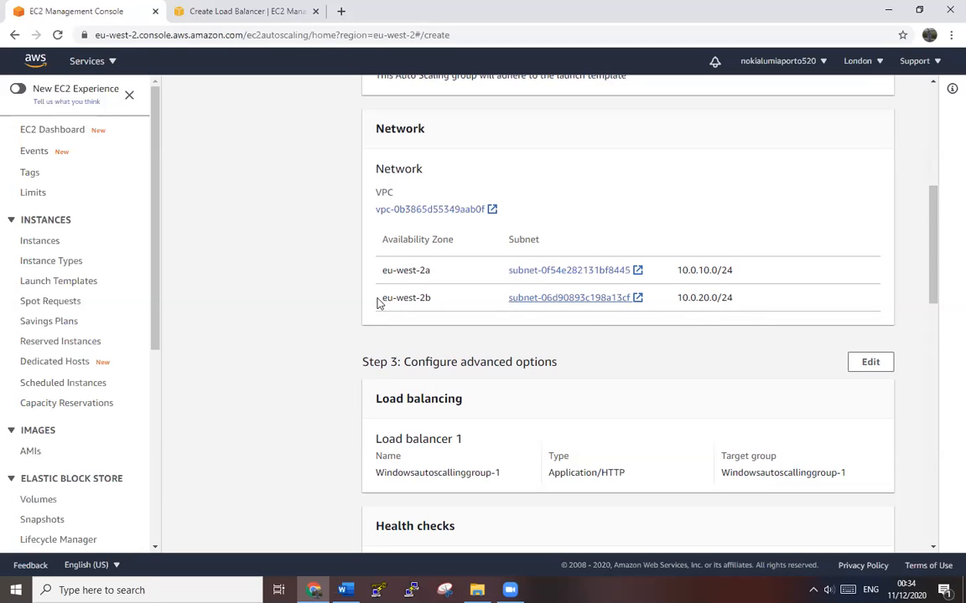
pyautogui.scroll(-1, 582, 321)
pyautogui.scroll(-5, 582, 321)
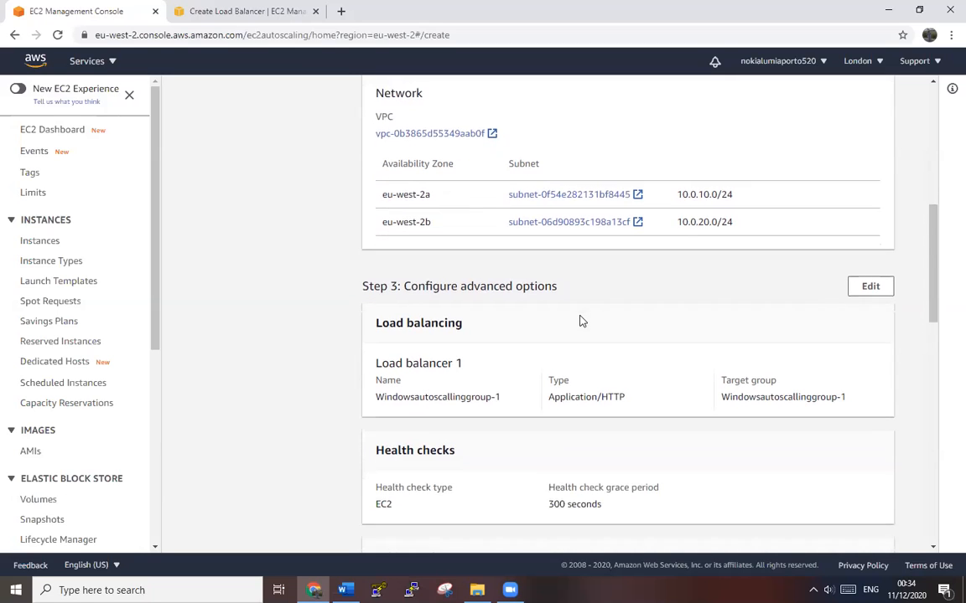
pyautogui.scroll(-7, 582, 321)
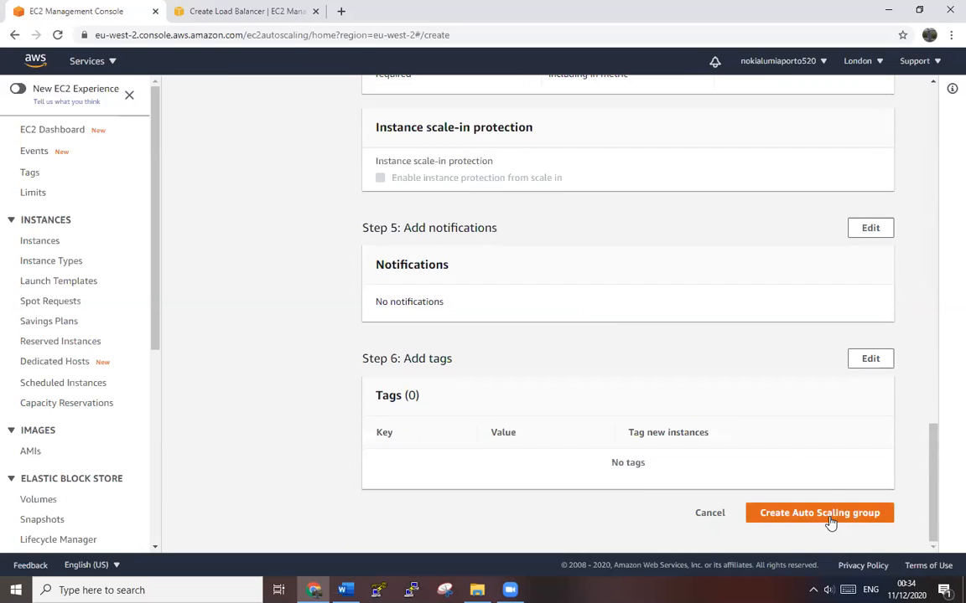
# Step: Create the Auto Scaling group and select Windowsautoscallinggroup in the list to show its details
pyautogui.click(827, 519)
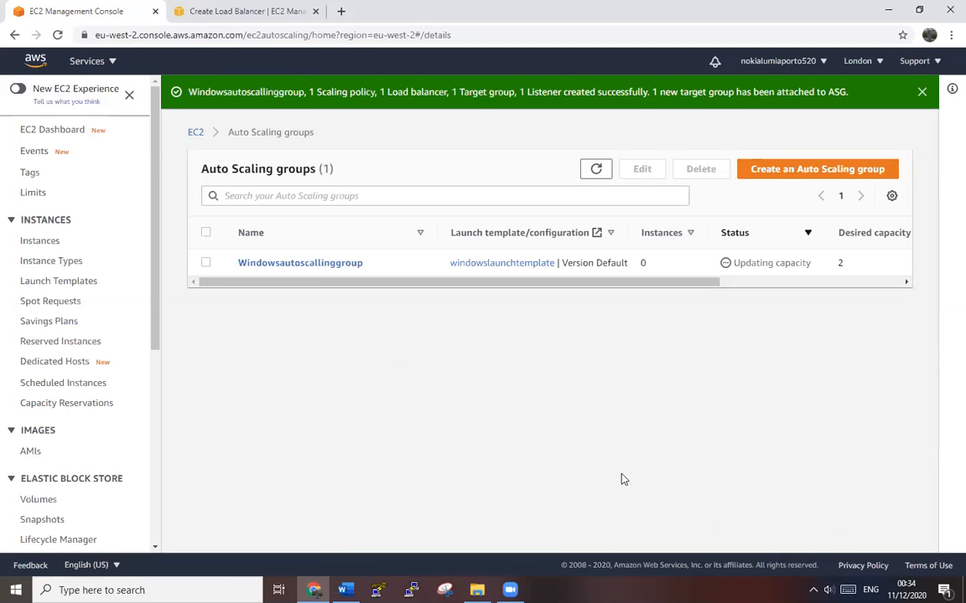
pyautogui.click(206, 263)
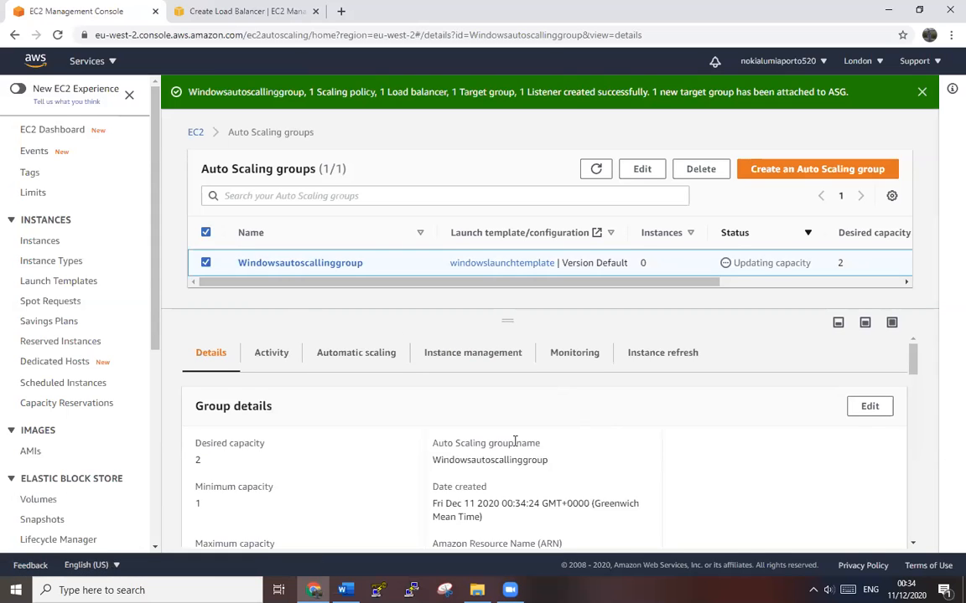
# Step: Examine the activity history of Windowsautoscallinggroup, including the cause and start time of each instance launch
pyautogui.click(271, 353)
pyautogui.scroll(-6, 712, 461)
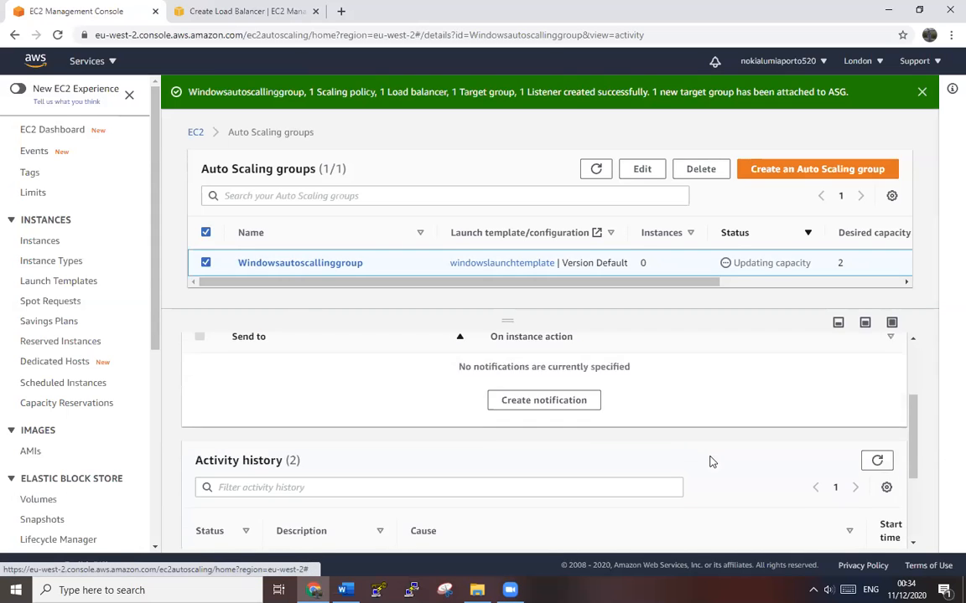
pyautogui.scroll(-1, 712, 461)
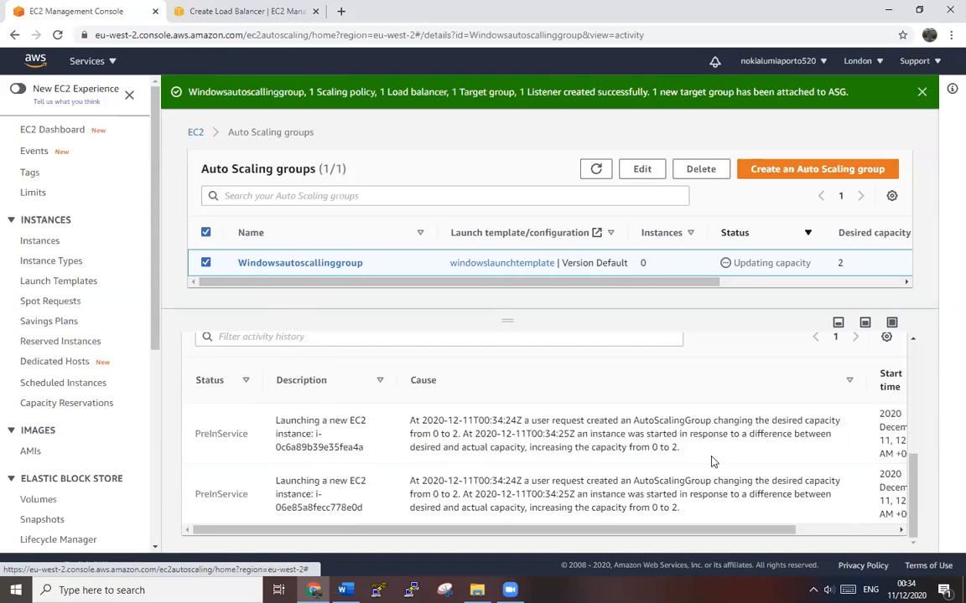
pyautogui.moveTo(736, 531); pyautogui.dragTo(877, 525)
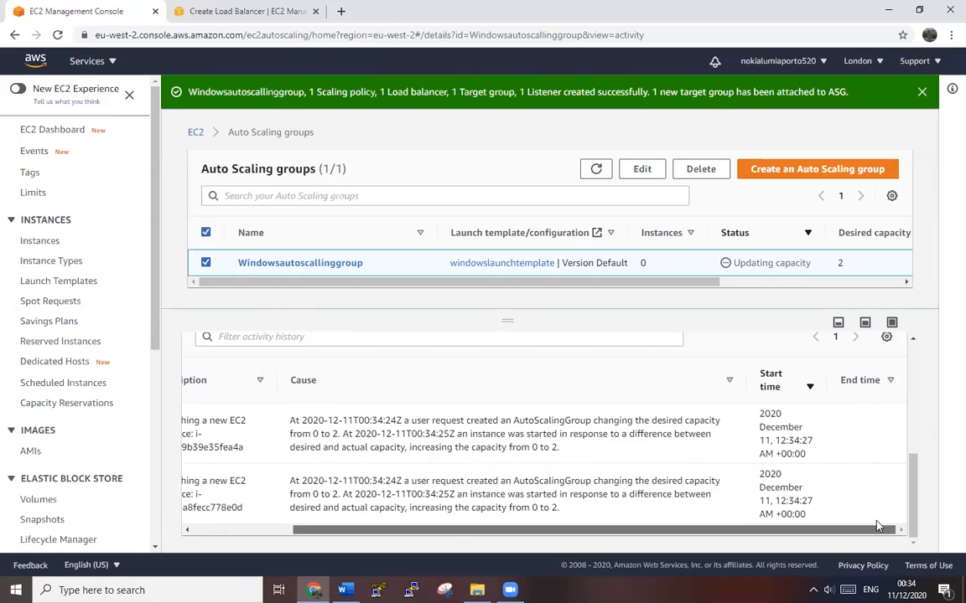
pyautogui.moveTo(877, 526); pyautogui.dragTo(816, 526)
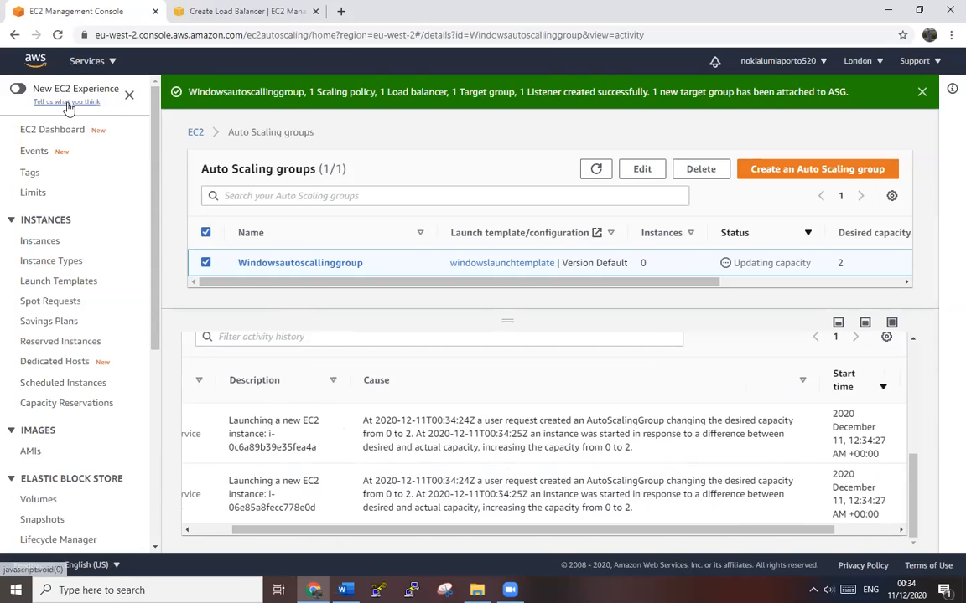
# Step: Go to the EC2 dashboard, open the list of running instances and dismiss the console notification
pyautogui.click(81, 61)
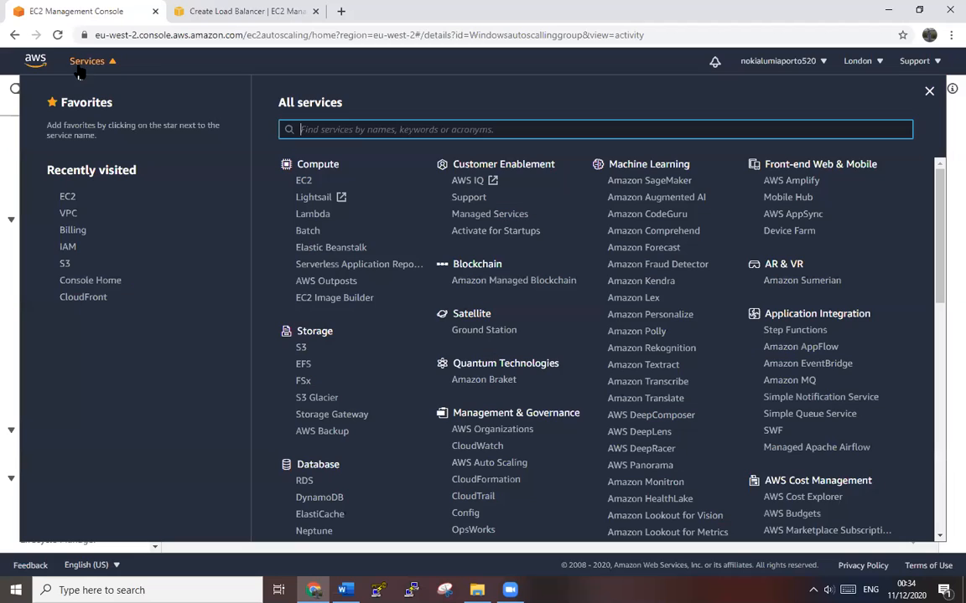
pyautogui.click(68, 198)
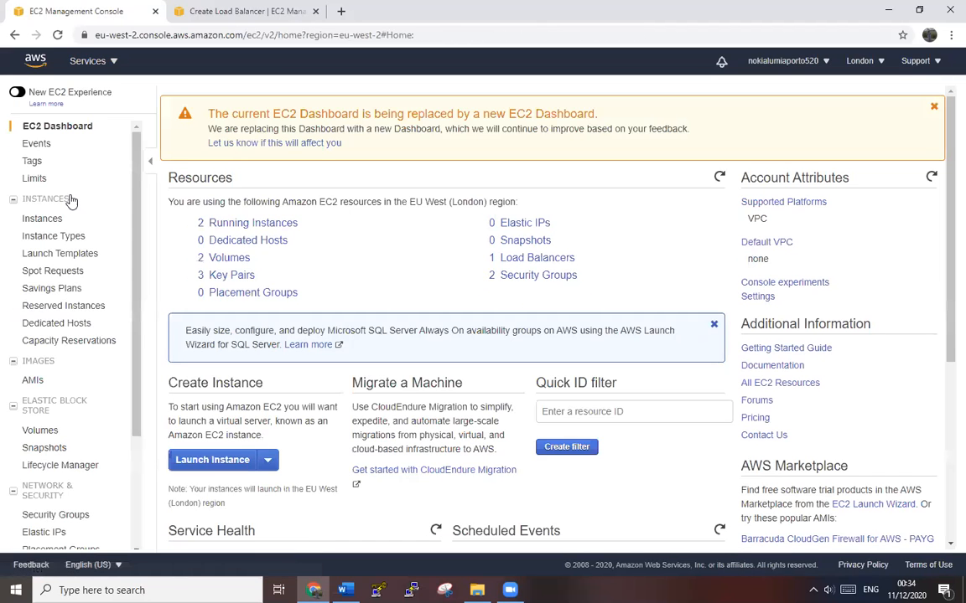
pyautogui.click(248, 222)
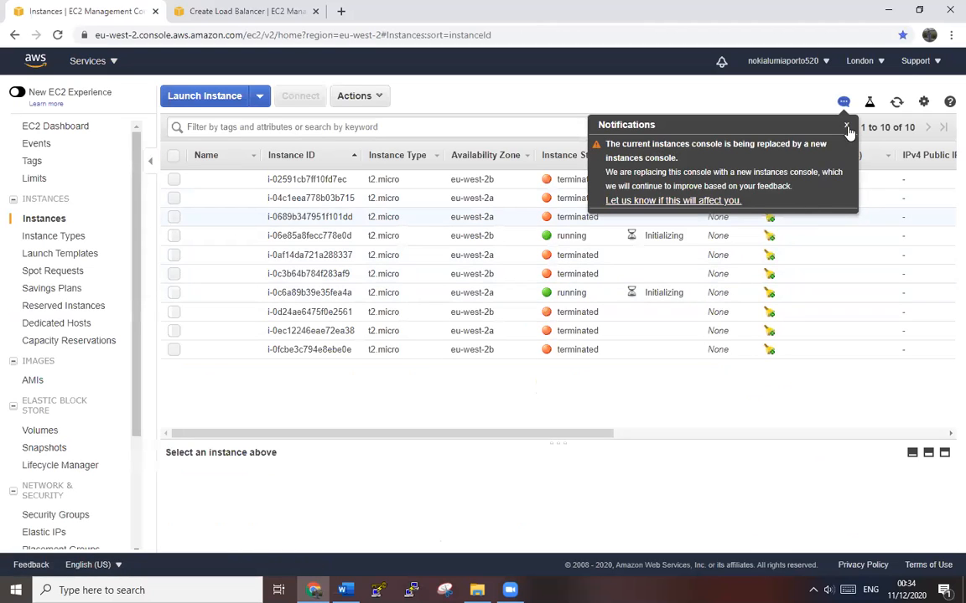
pyautogui.click(844, 126)
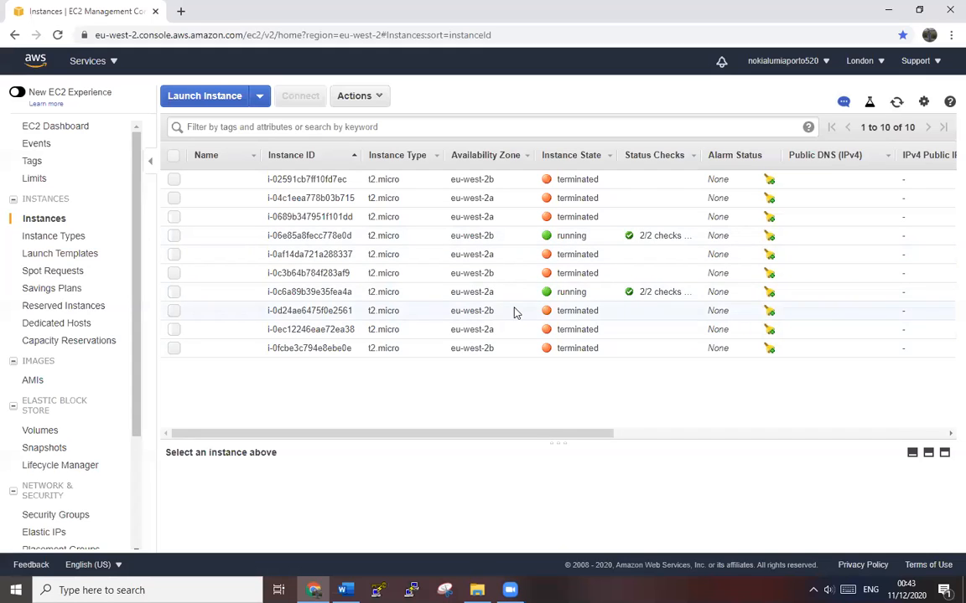
# Step: Name the running instance in eu-west-2a server1 and the running instance in eu-west-2b server2
pyautogui.click(246, 293)
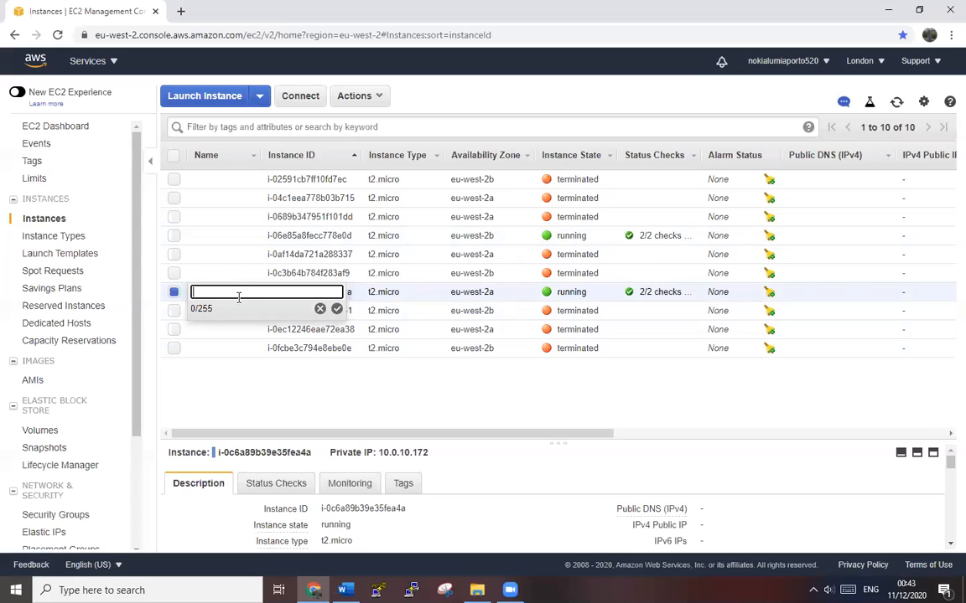
pyautogui.write('server1')
pyautogui.click(336, 310)
pyautogui.click(243, 235)
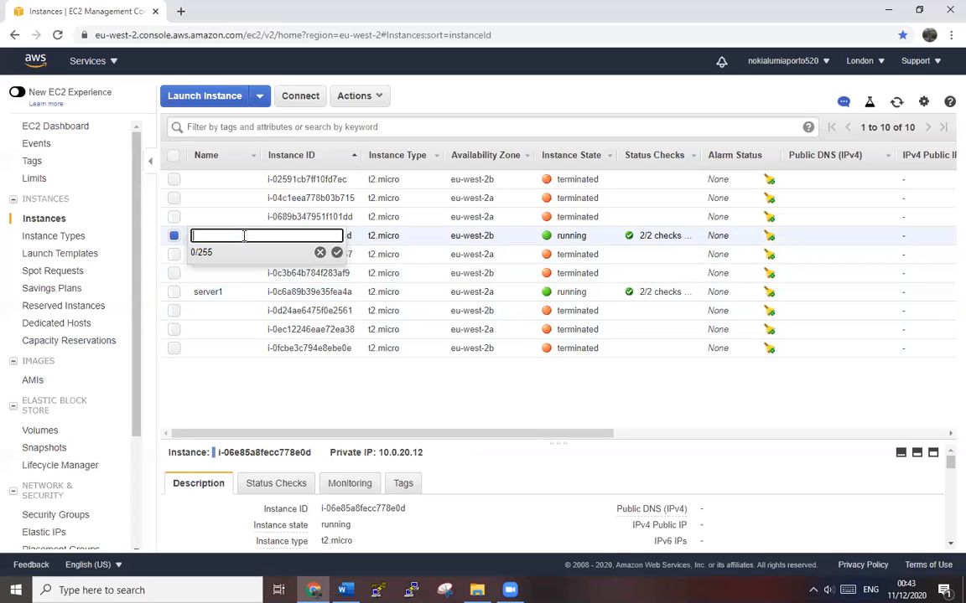
pyautogui.write('server2')
pyautogui.click(336, 253)
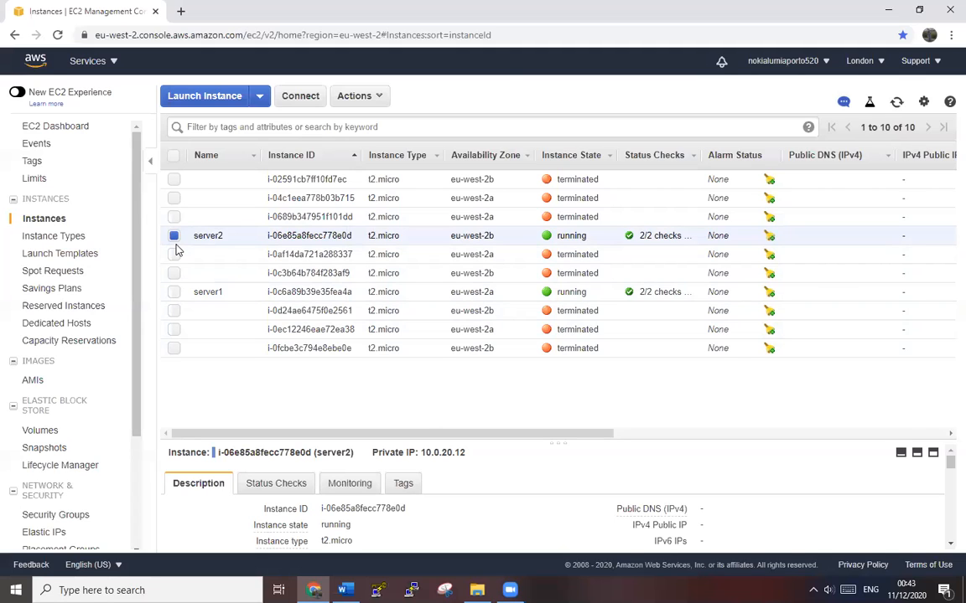
# Step: Select both server1 and server2 and terminate them, confirming the termination
pyautogui.click(174, 292)
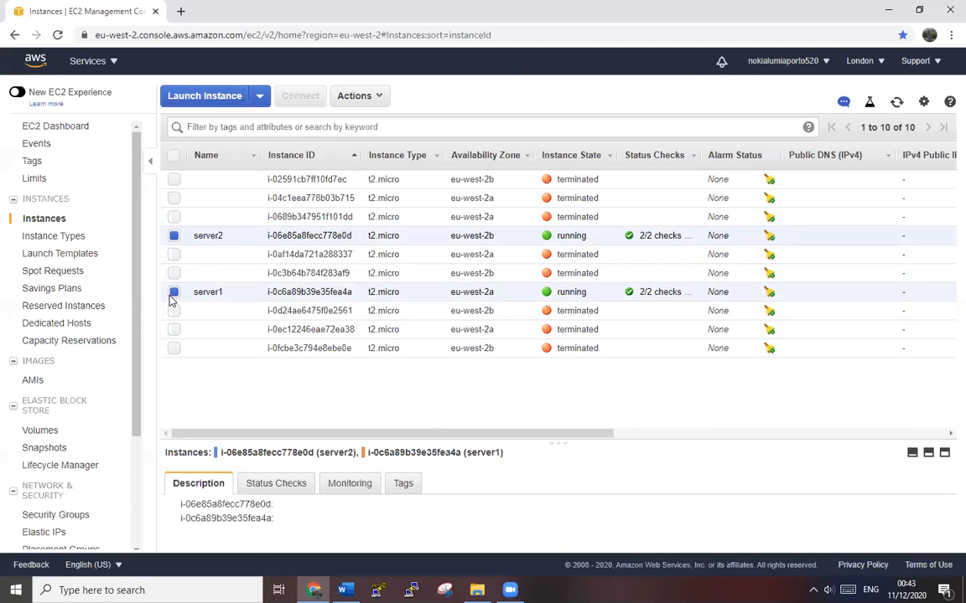
pyautogui.click(355, 96)
pyautogui.moveTo(400, 186)
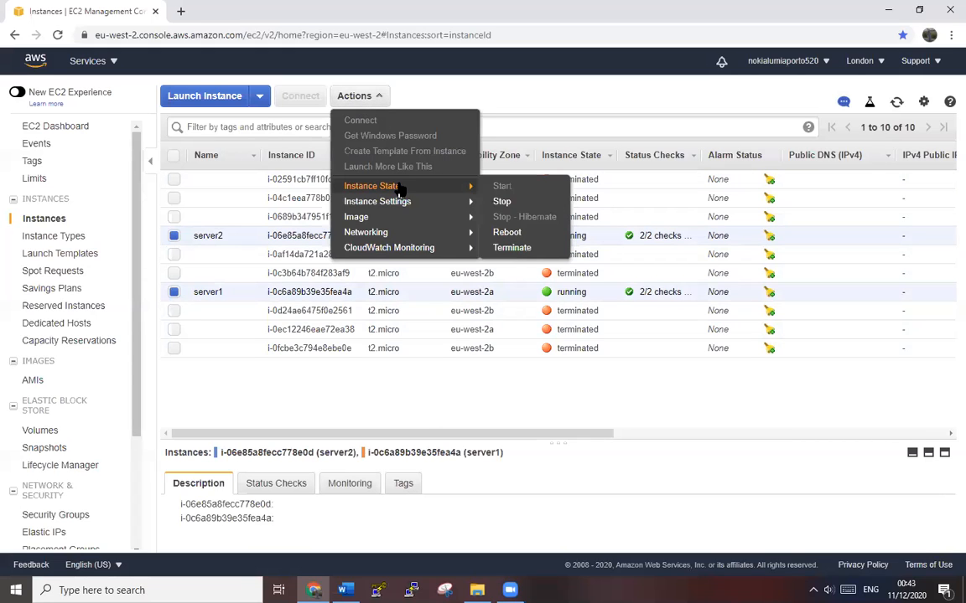
pyautogui.click(474, 248)
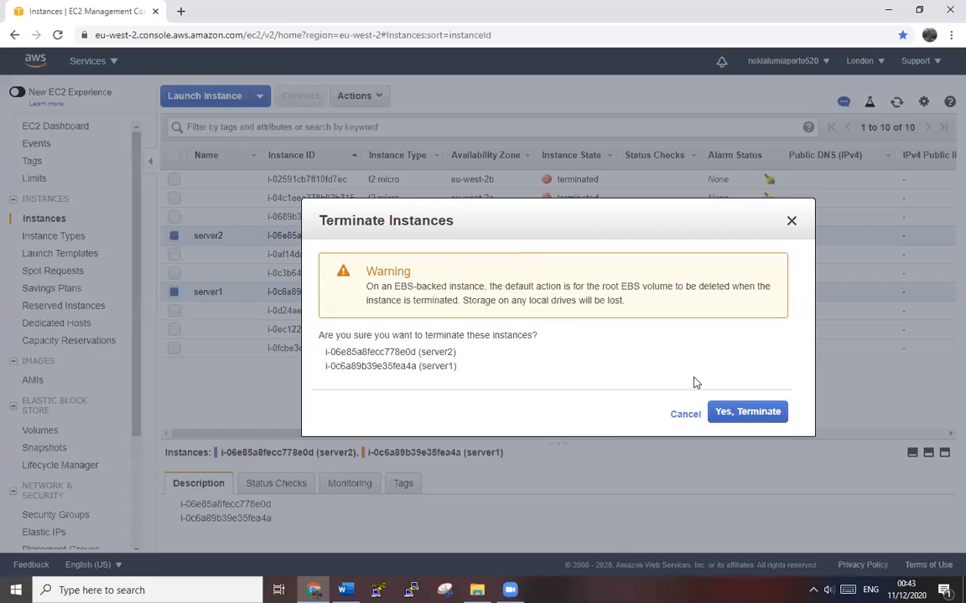
pyautogui.click(748, 411)
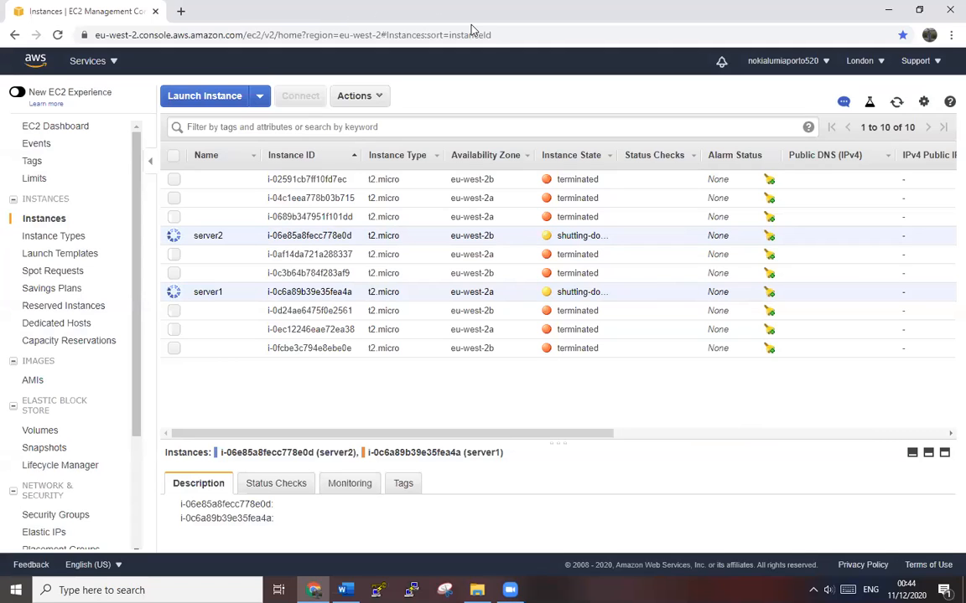
# Step: Reload the instances page to check for replacement instances and dismiss the console notification
pyautogui.doubleClick(623, 12)
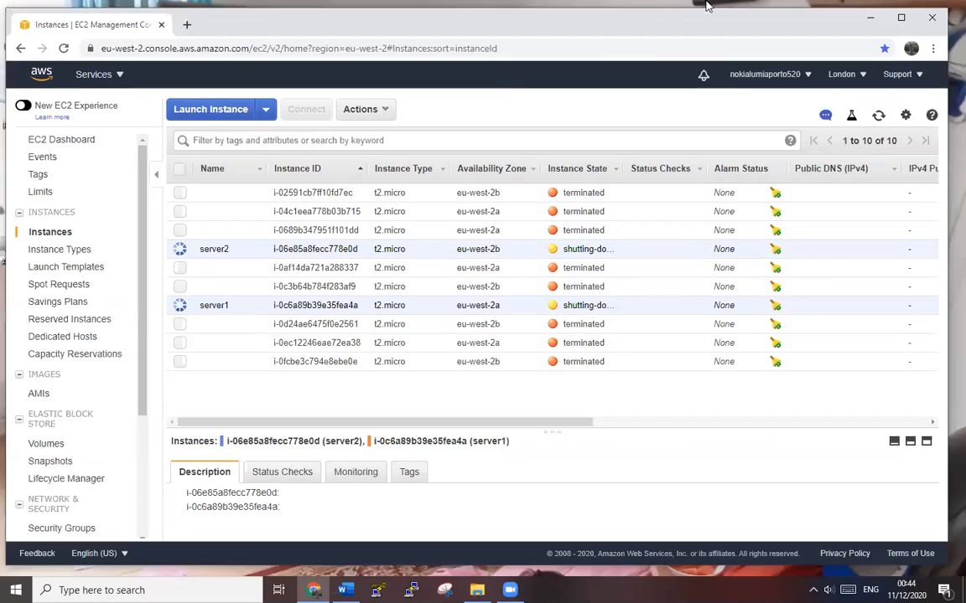
pyautogui.click(896, 26)
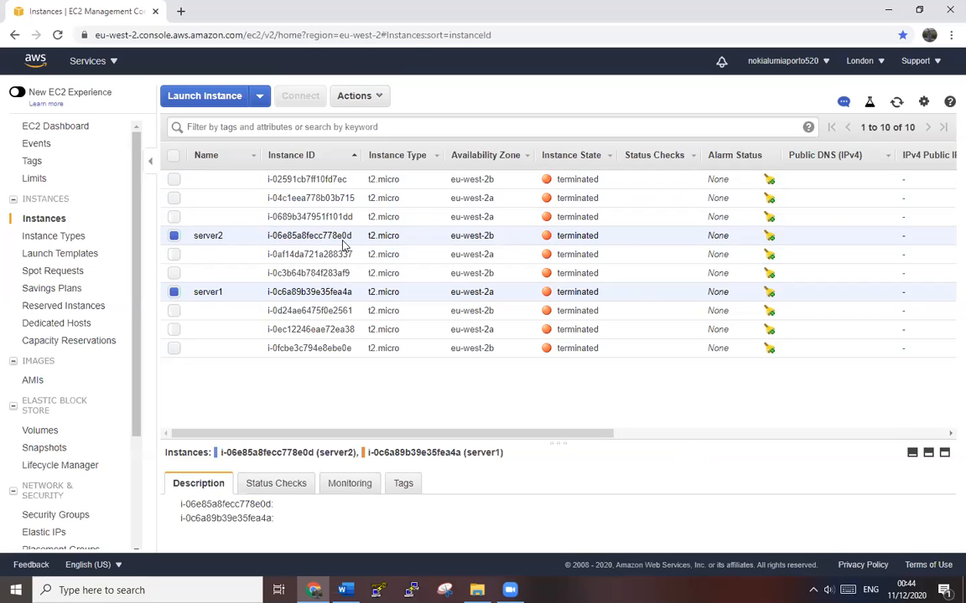
pyautogui.click(56, 37)
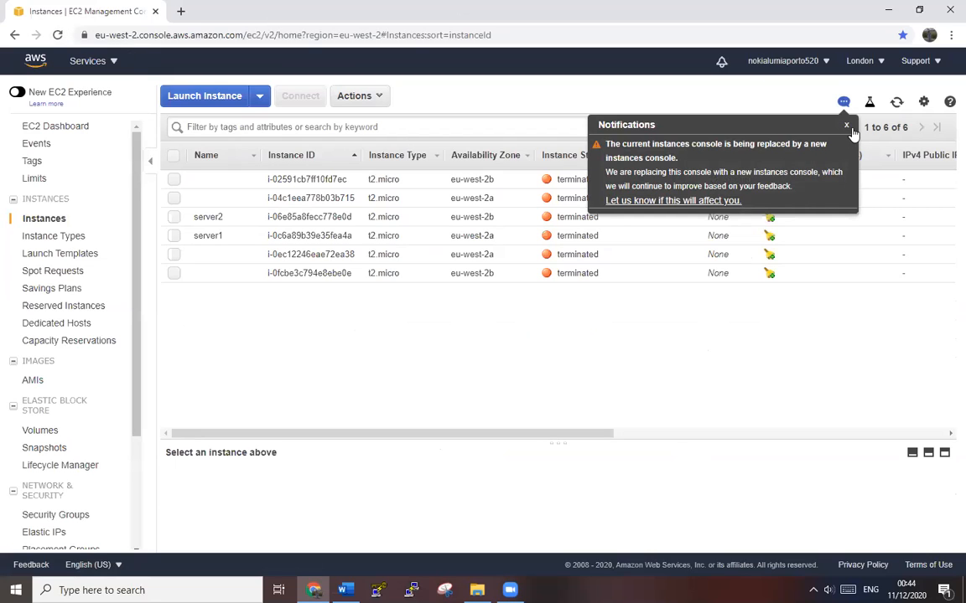
pyautogui.click(847, 126)
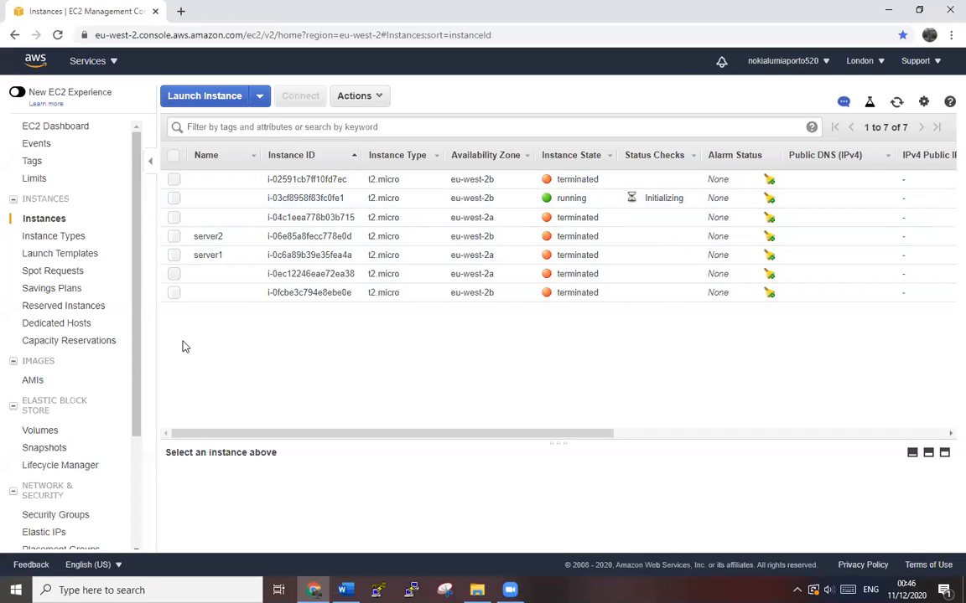
# Step: Open the Auto Scaling groups list, select Windowsautoscallinggroup and show its activity history
pyautogui.scroll(-3, 28, 366)
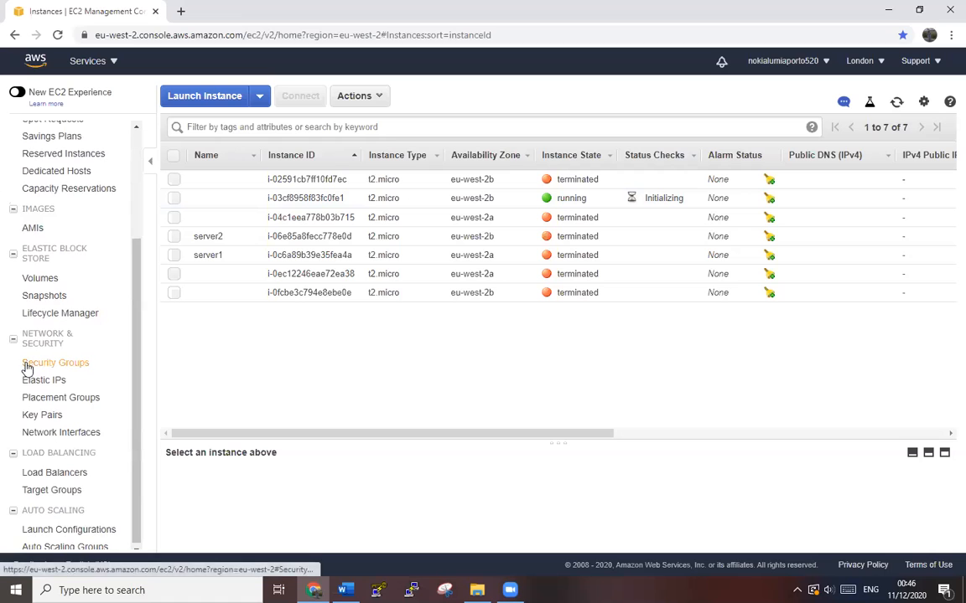
pyautogui.click(72, 546)
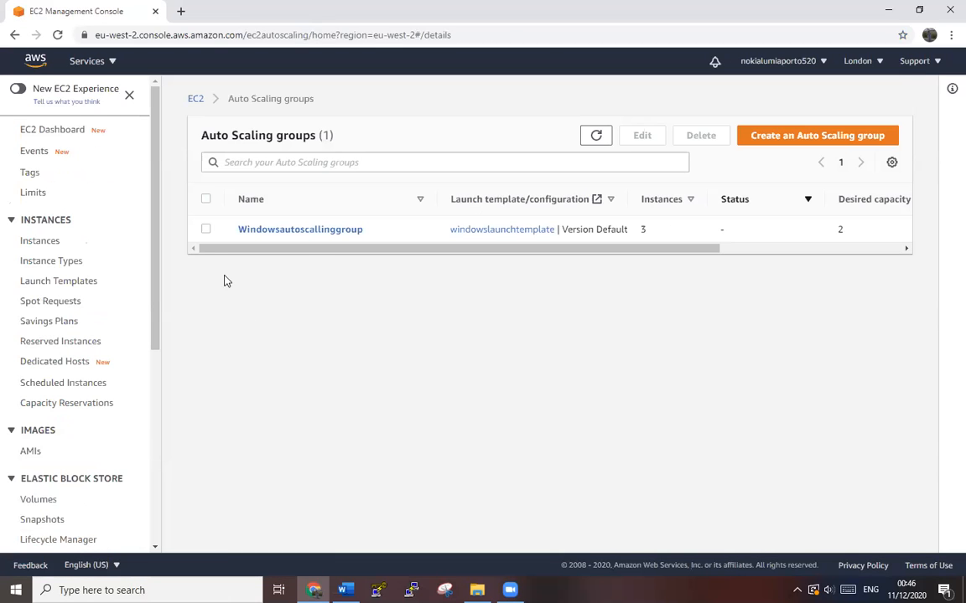
pyautogui.click(205, 229)
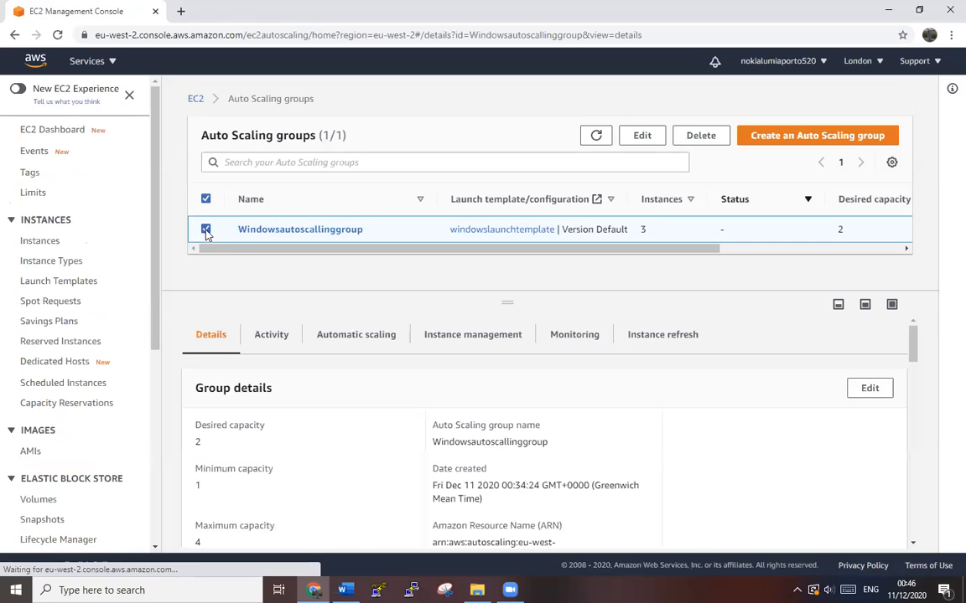
pyautogui.click(275, 337)
pyautogui.scroll(-5, 667, 503)
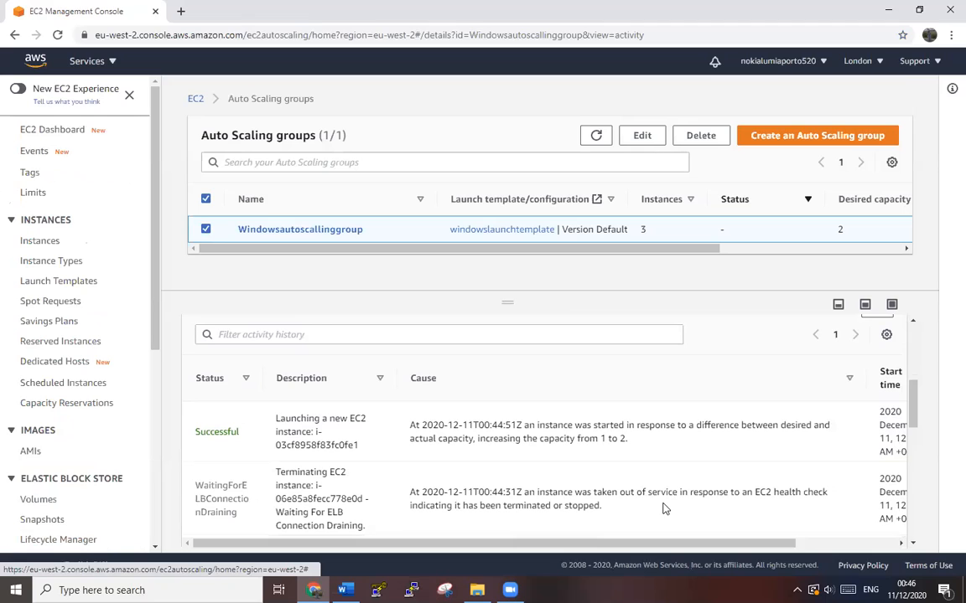
# Step: Examine the status, description, cause and start and end times of the launch, termination and load balancer entries in the activity history
pyautogui.hscroll(3, 668, 503)
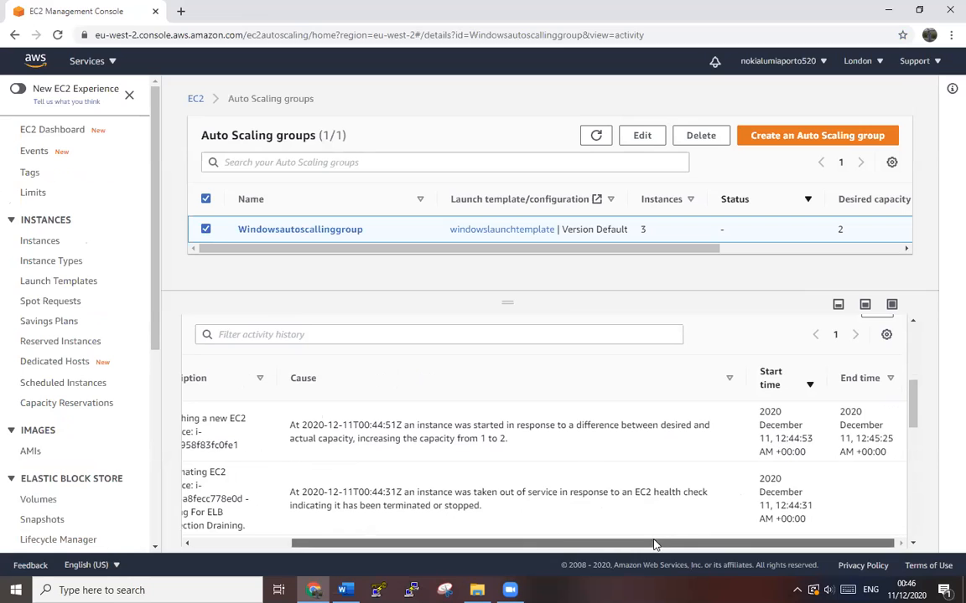
pyautogui.hscroll(-3, 227, 459)
pyautogui.scroll(-3, 349, 455)
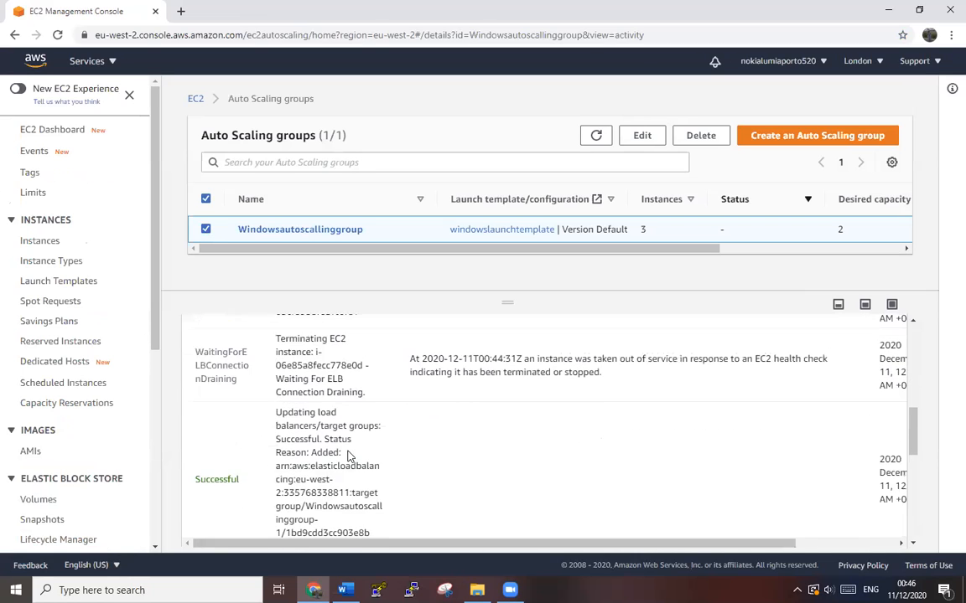
pyautogui.scroll(-4, 349, 452)
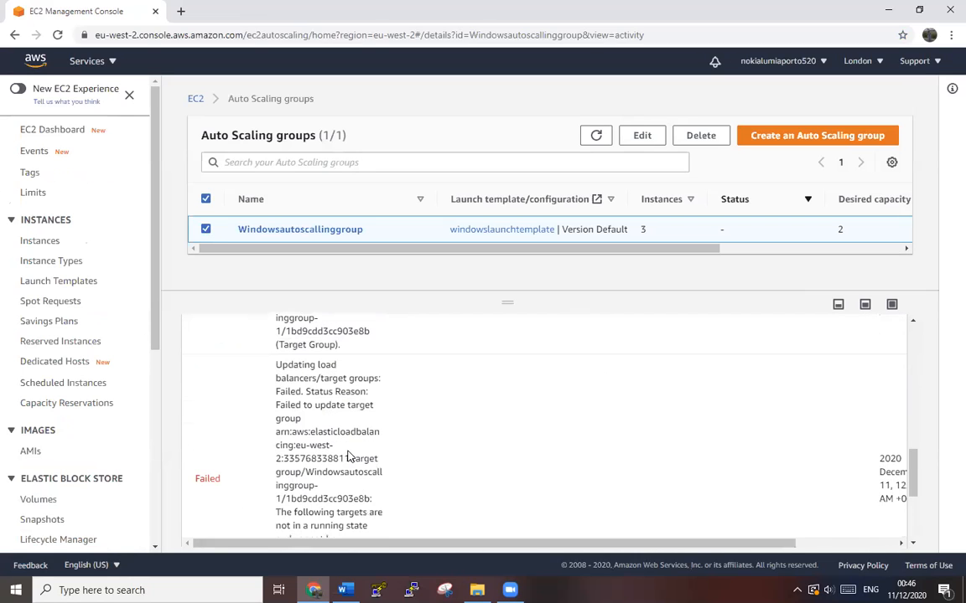
pyautogui.scroll(8, 349, 455)
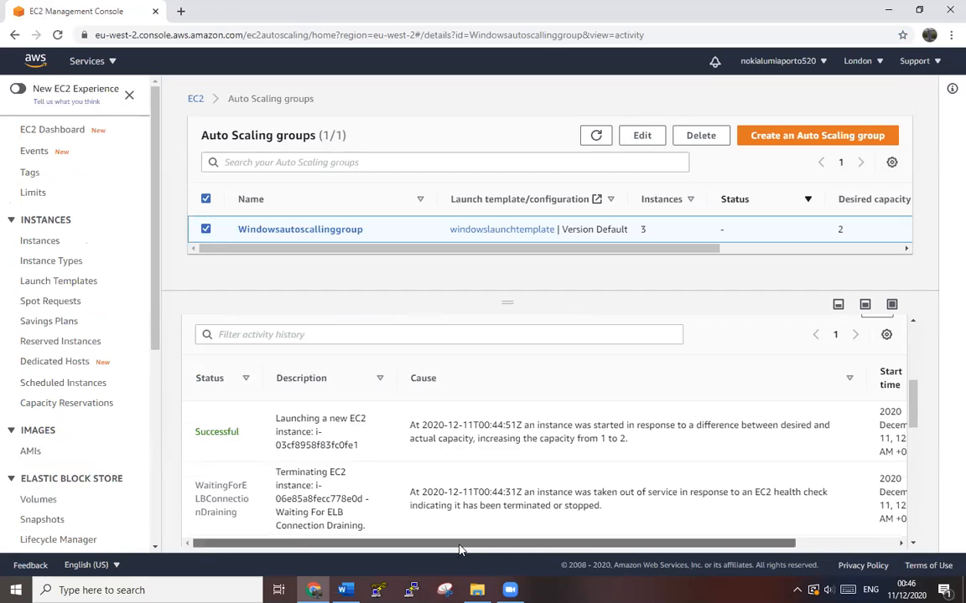
pyautogui.hscroll(3, 459, 546)
pyautogui.scroll(-3, 467, 476)
pyautogui.scroll(-1, 469, 478)
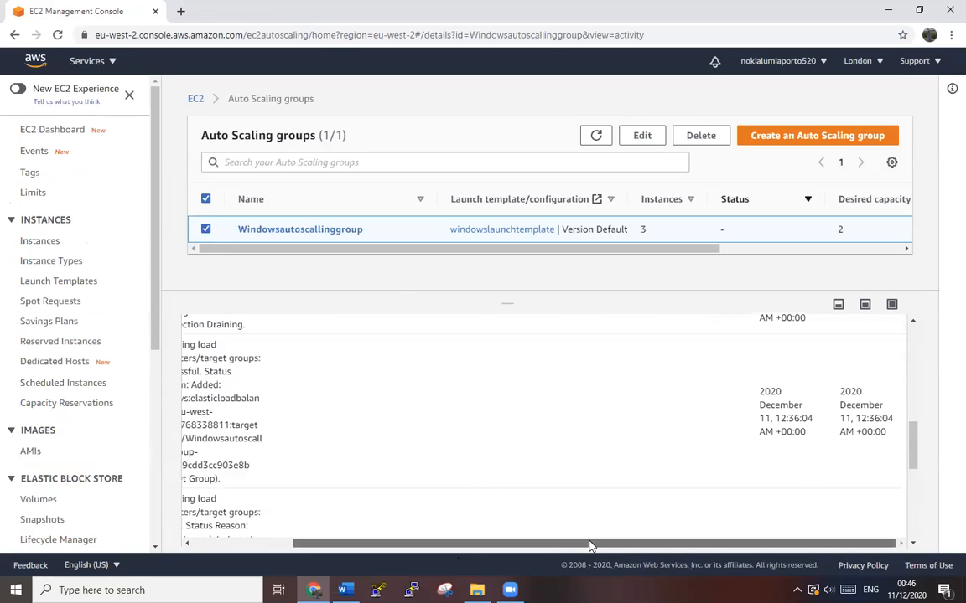
pyautogui.moveTo(589, 547); pyautogui.dragTo(493, 543)
pyautogui.scroll(-4, 521, 507)
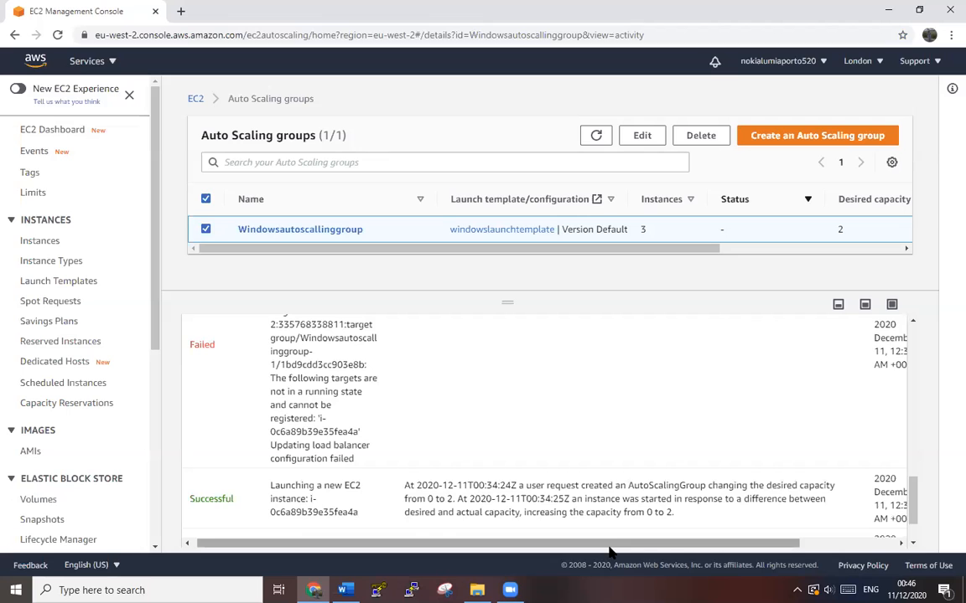
pyautogui.moveTo(612, 544); pyautogui.dragTo(666, 546)
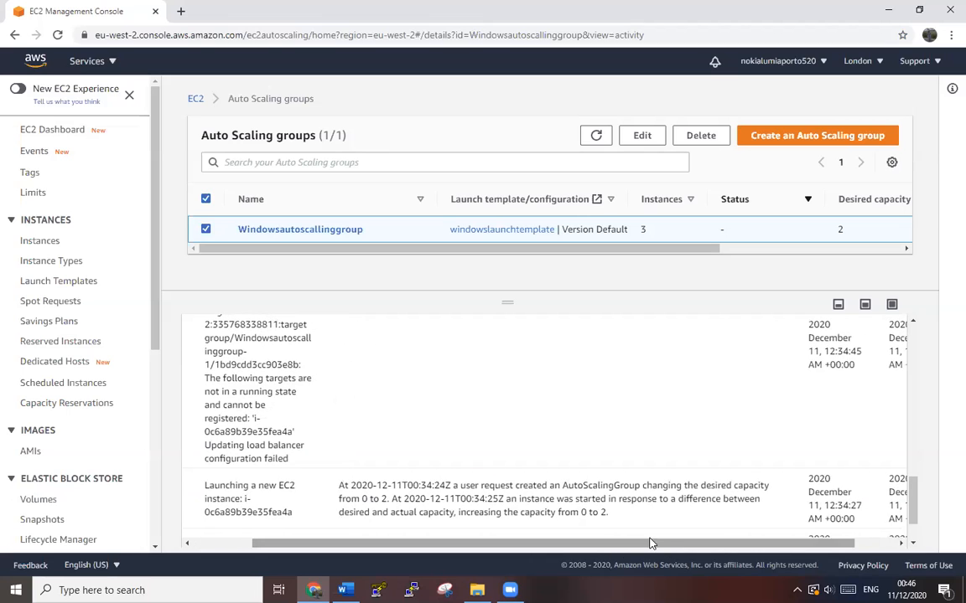
pyautogui.scroll(5, 570, 468)
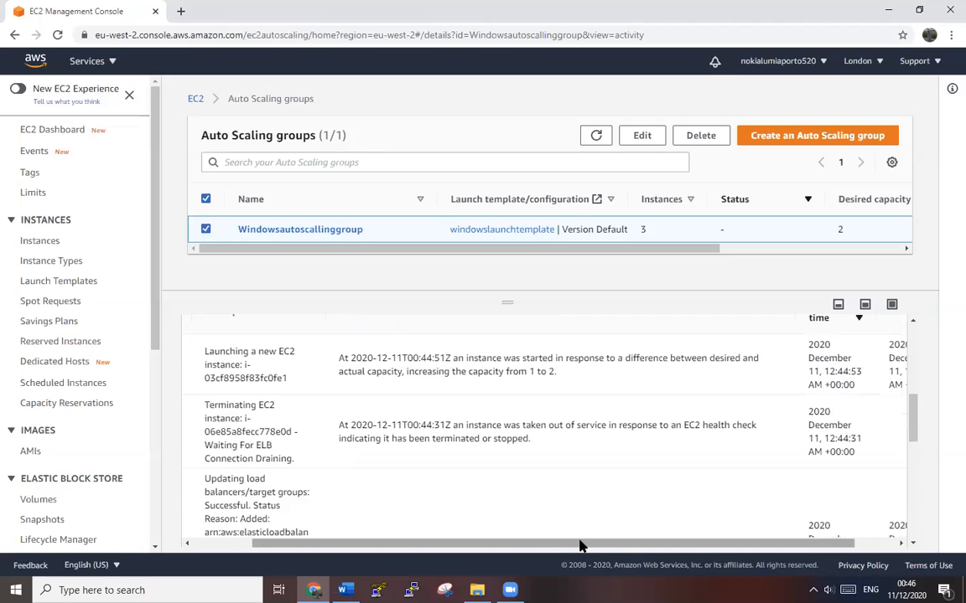
pyautogui.moveTo(581, 543); pyautogui.dragTo(523, 543)
pyautogui.scroll(10, 394, 433)
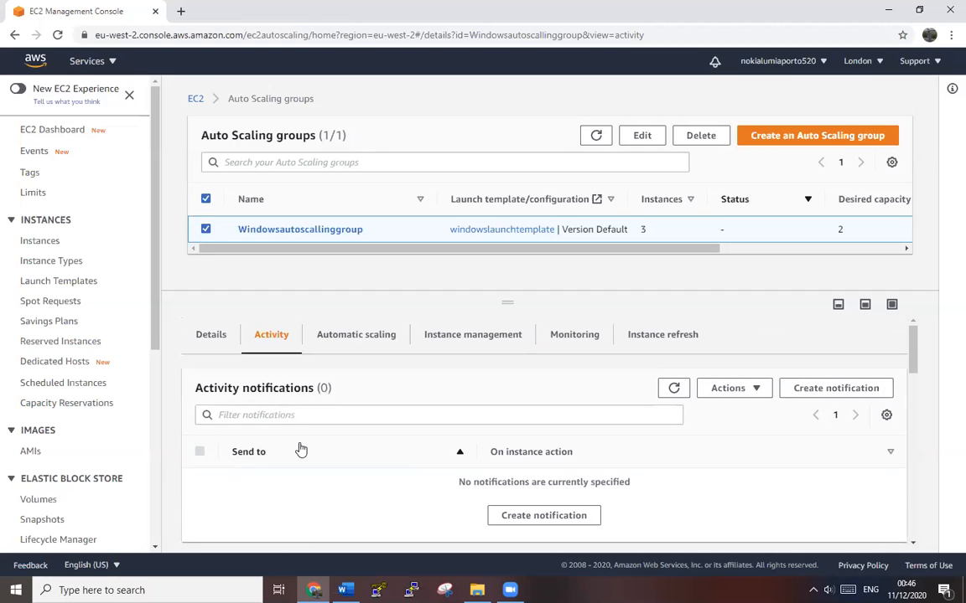
# Step: Update the group size of Windowsautoscallinggroup to desired capacity 3, minimum capacity 3 and maximum capacity 5
pyautogui.click(211, 340)
pyautogui.scroll(-1, 741, 479)
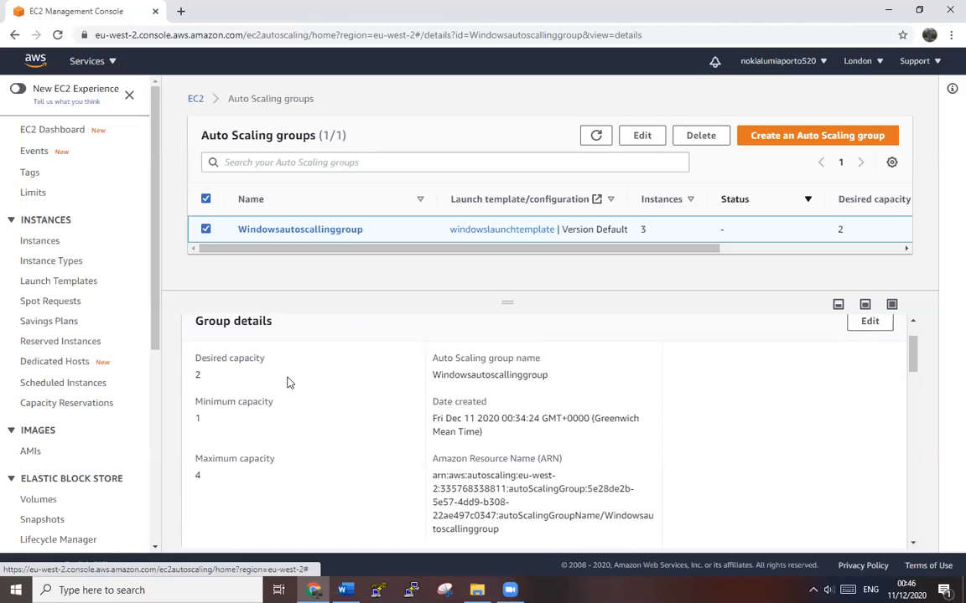
pyautogui.click(872, 323)
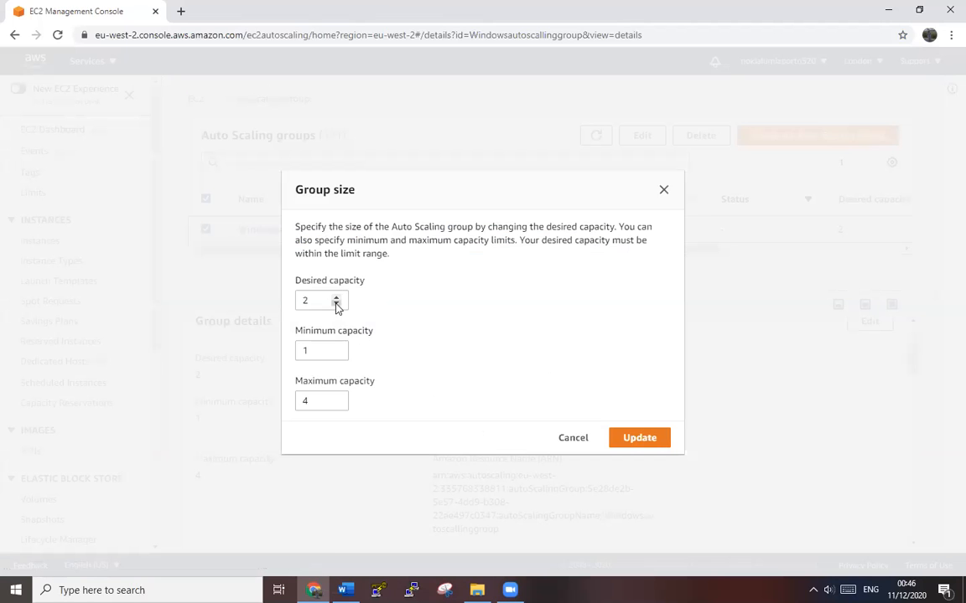
pyautogui.click(337, 350)
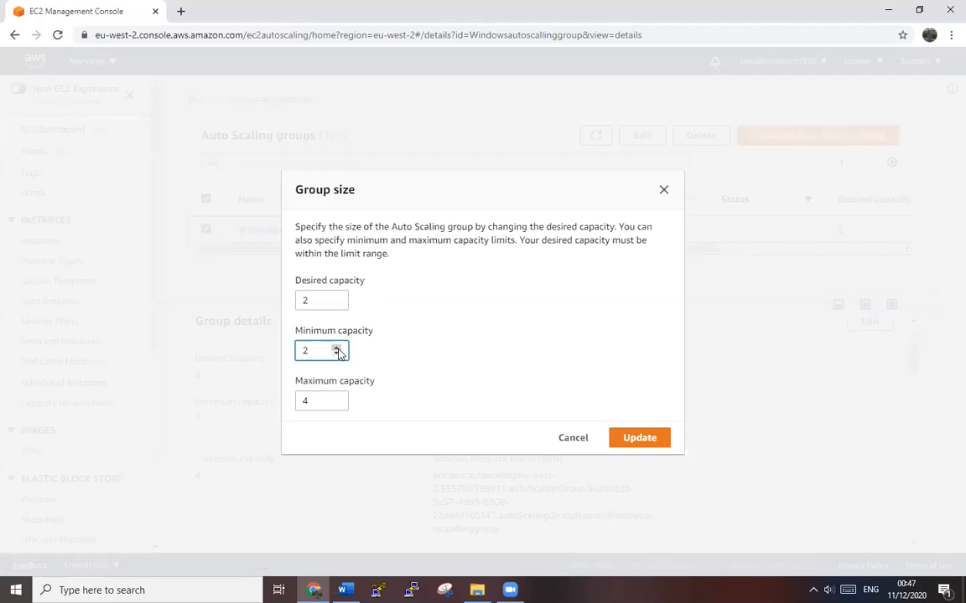
pyautogui.click(335, 299)
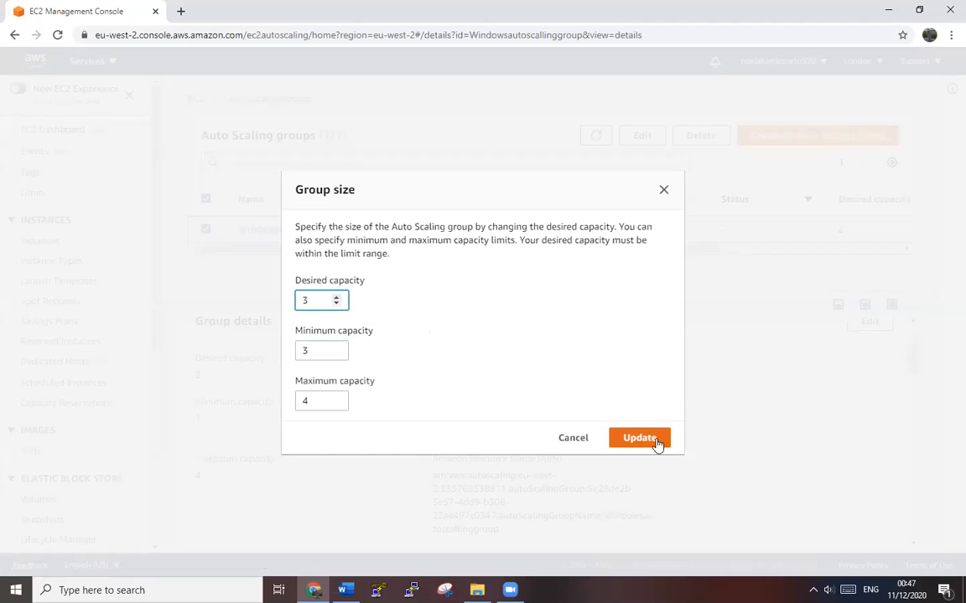
pyautogui.click(337, 399)
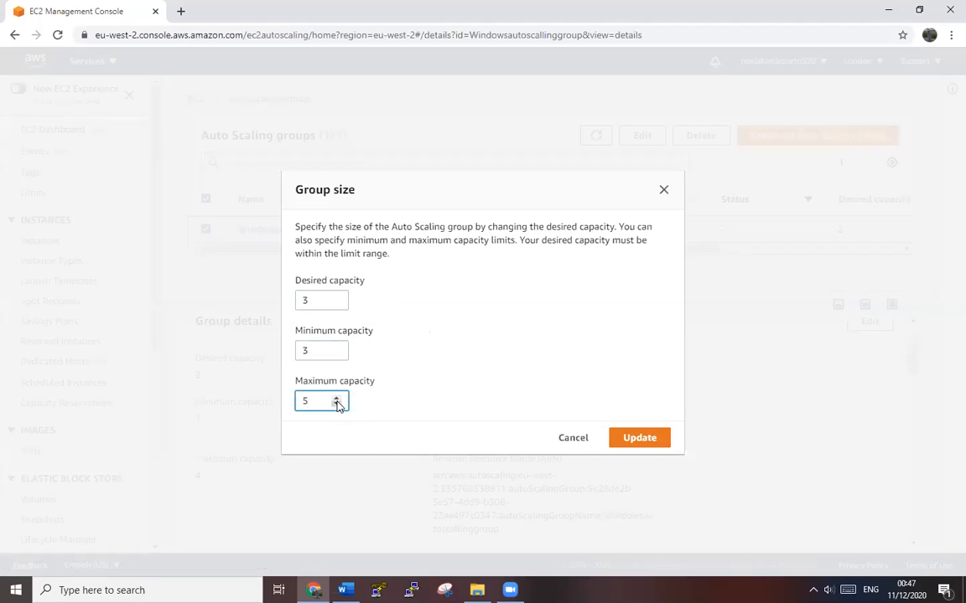
pyautogui.click(634, 451)
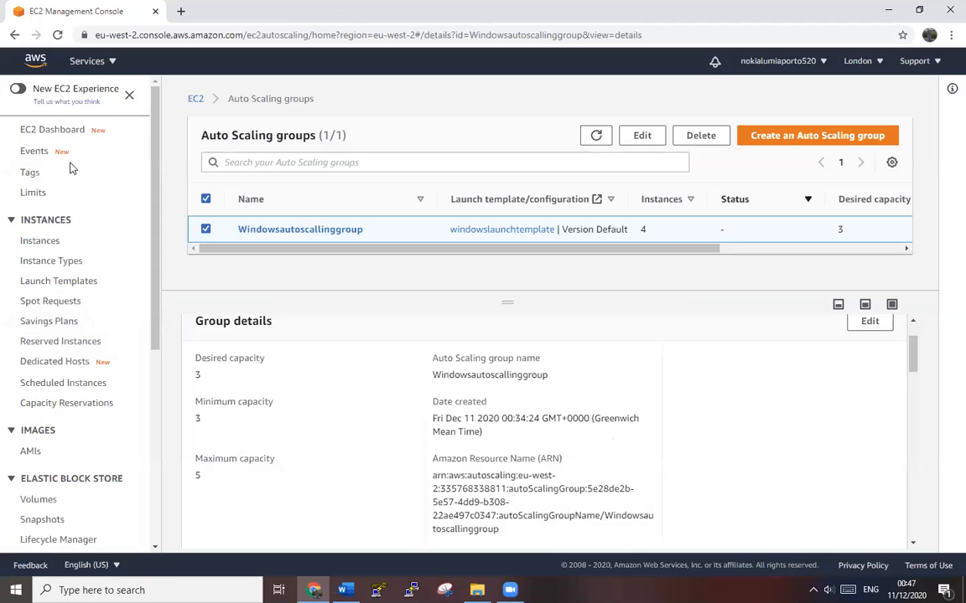
# Step: Open the running instances list from the EC2 dashboard and reload it to check for the additional instance, dismissing the console notifications
pyautogui.click(85, 70)
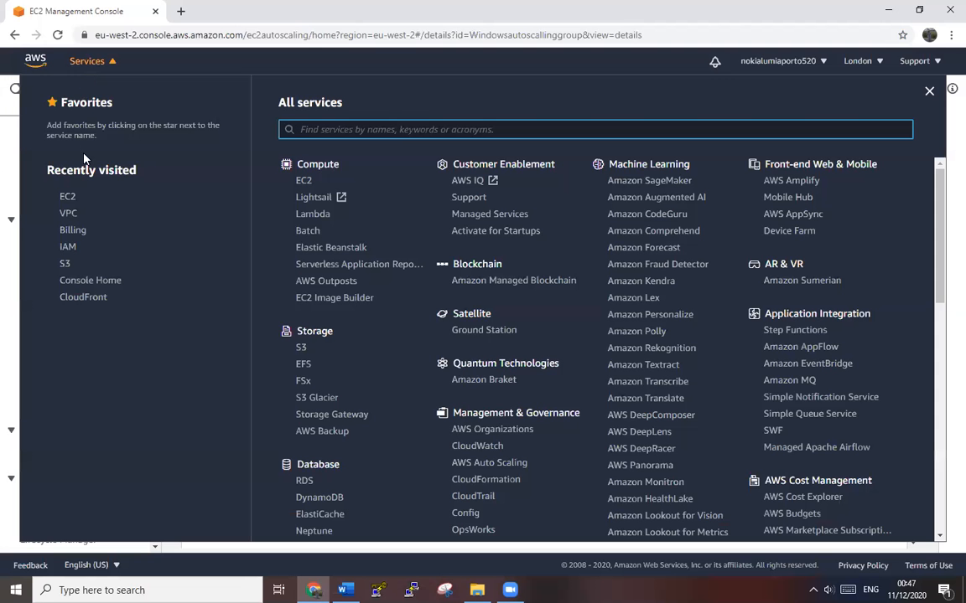
pyautogui.click(68, 198)
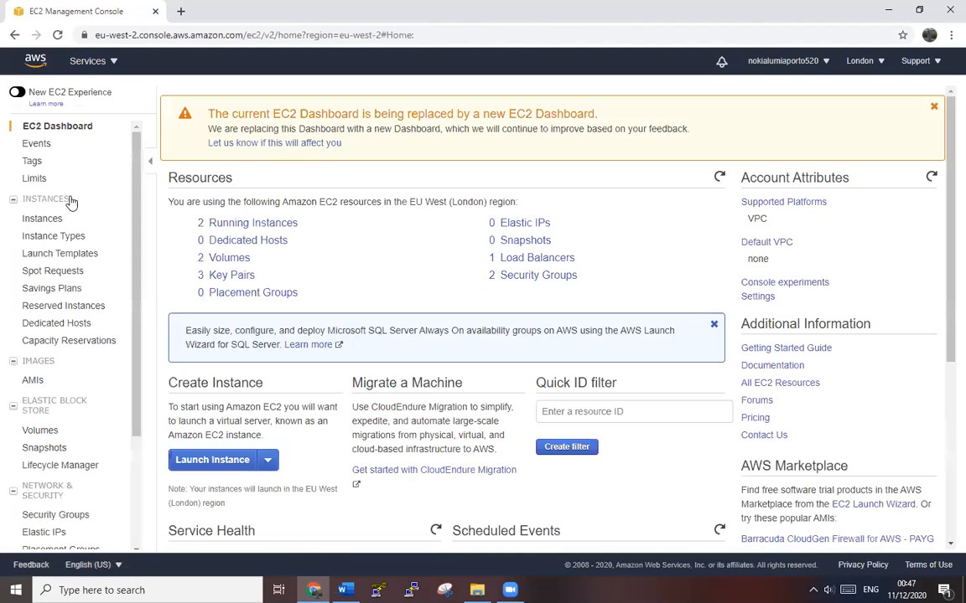
pyautogui.click(251, 223)
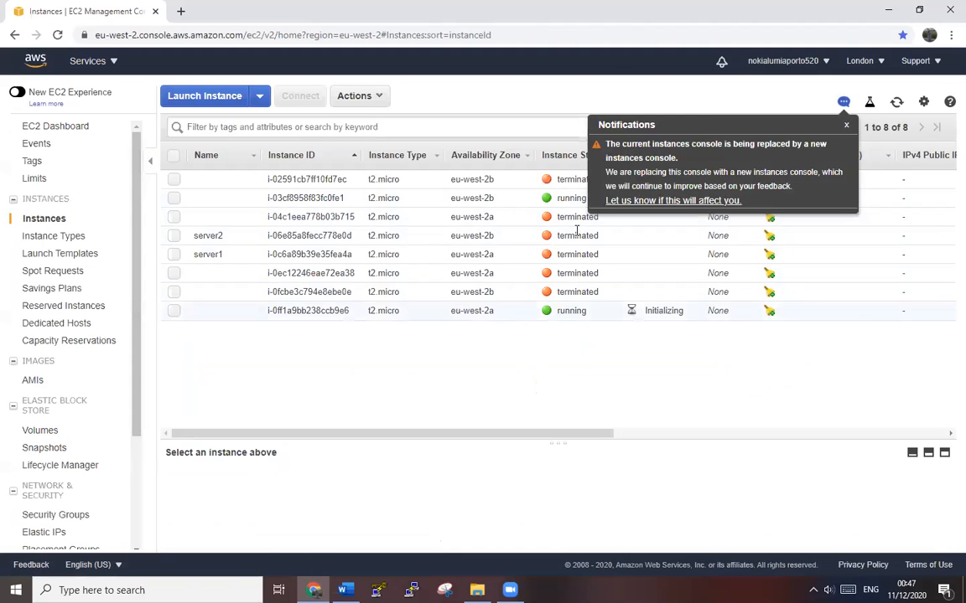
pyautogui.click(847, 125)
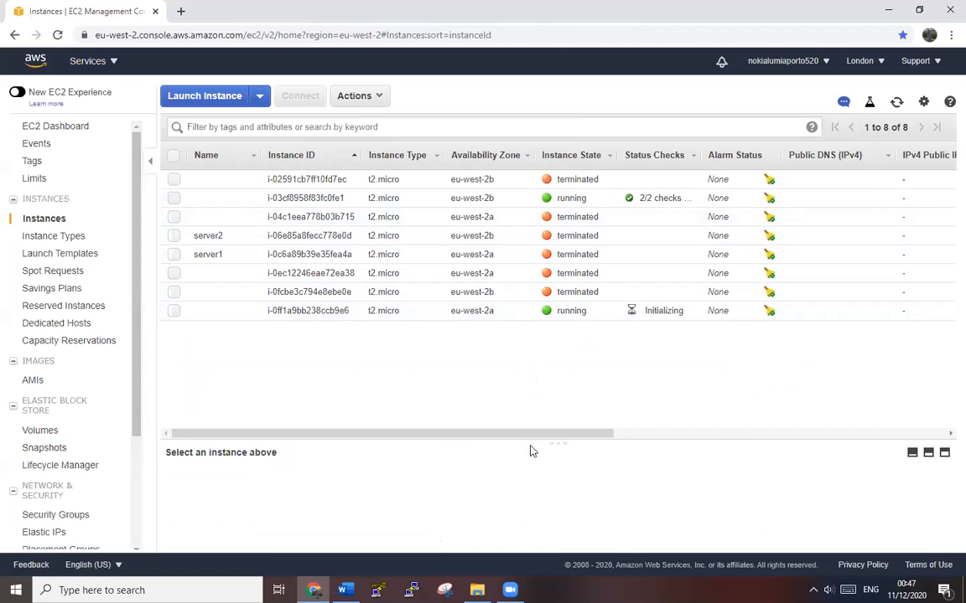
pyautogui.click(57, 35)
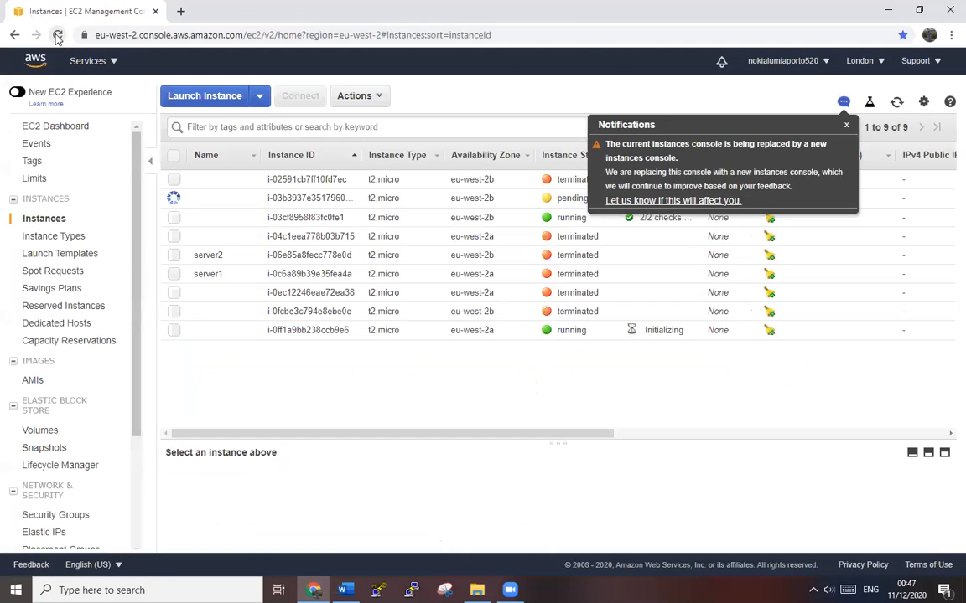
pyautogui.click(844, 128)
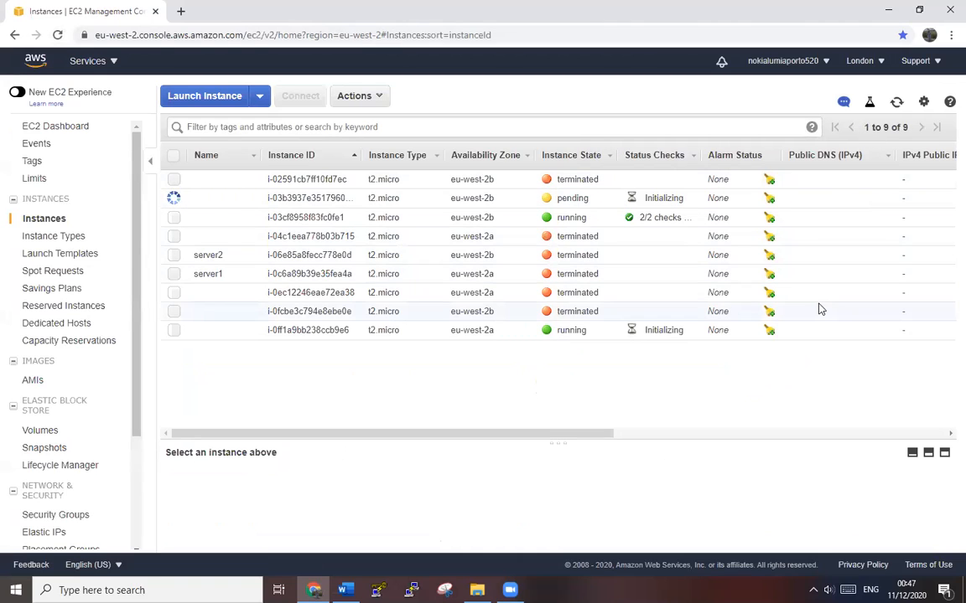